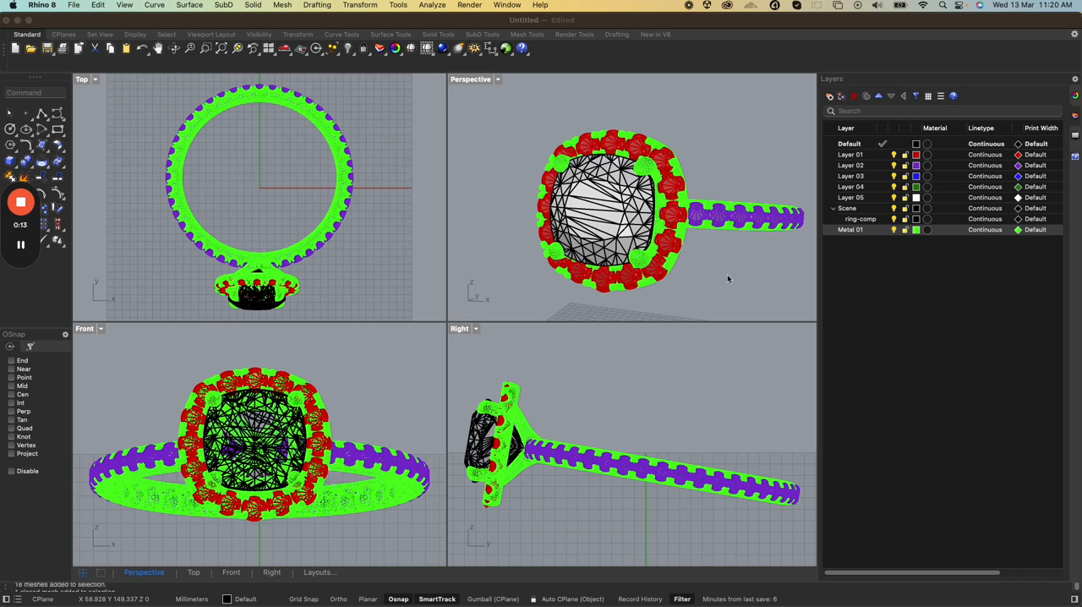
scroll(727, 273, "up", 3)
scroll(734, 250, "down", 4)
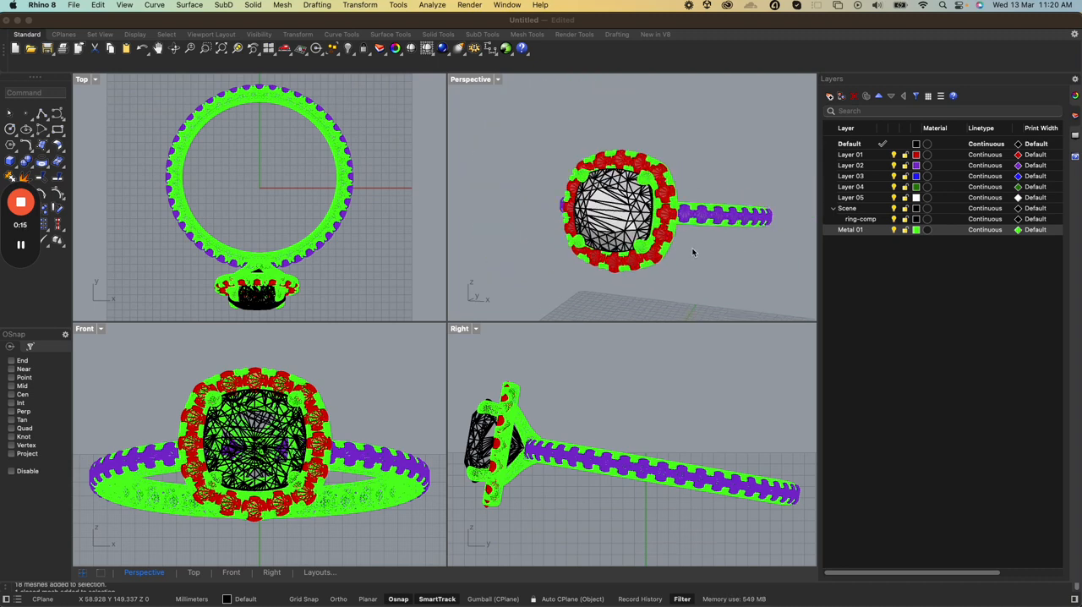
scroll(692, 251, "up", 3)
scroll(693, 251, "down", 6)
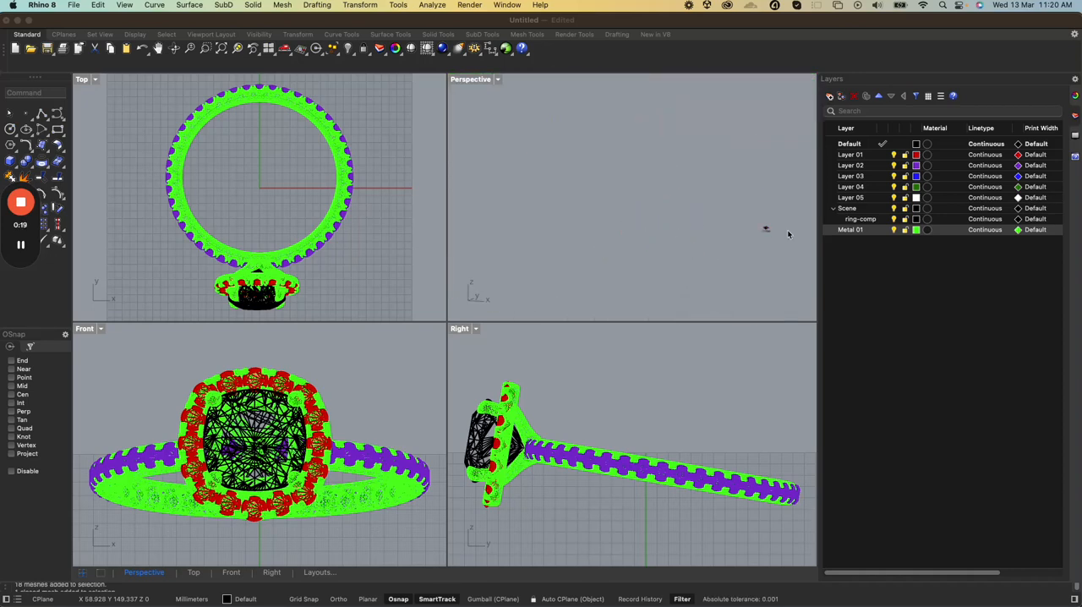
scroll(787, 230, "up", 5)
scroll(727, 236, "up", 6)
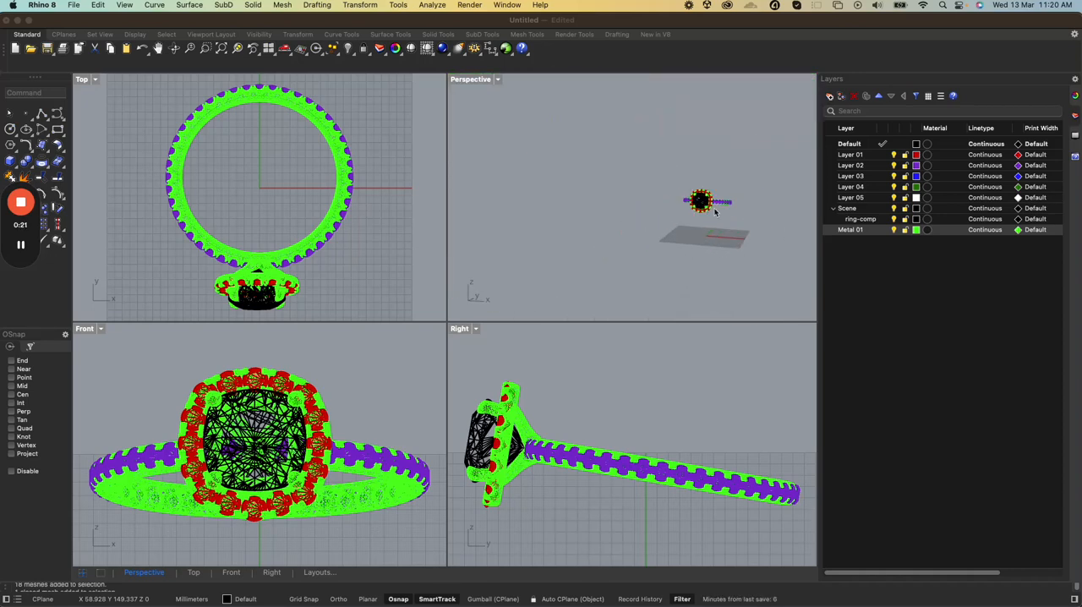
scroll(693, 196, "up", 3)
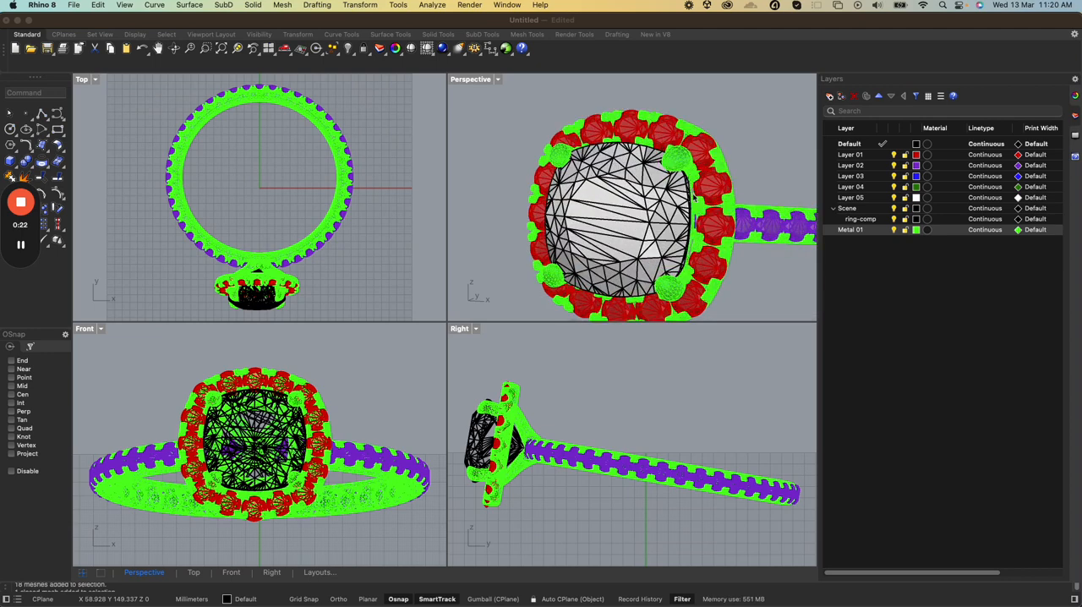
Select the halo stones, the band stones and the centre stone in turn to check how the gems are grouped
left_click(712, 234)
left_click(713, 235)
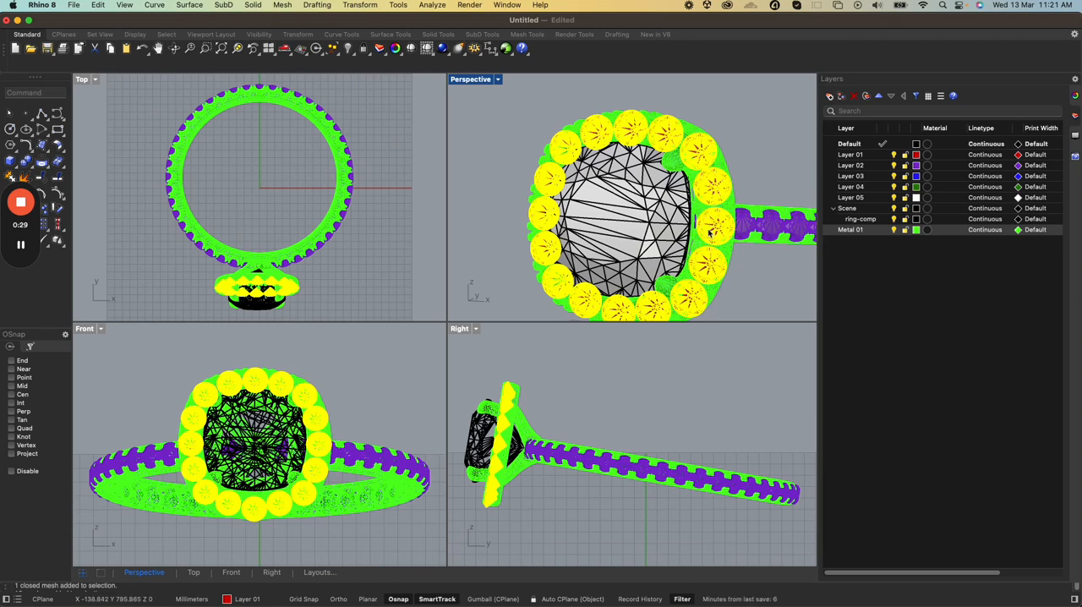
scroll(750, 236, "up", 3)
scroll(748, 235, "down", 6)
left_click(758, 231)
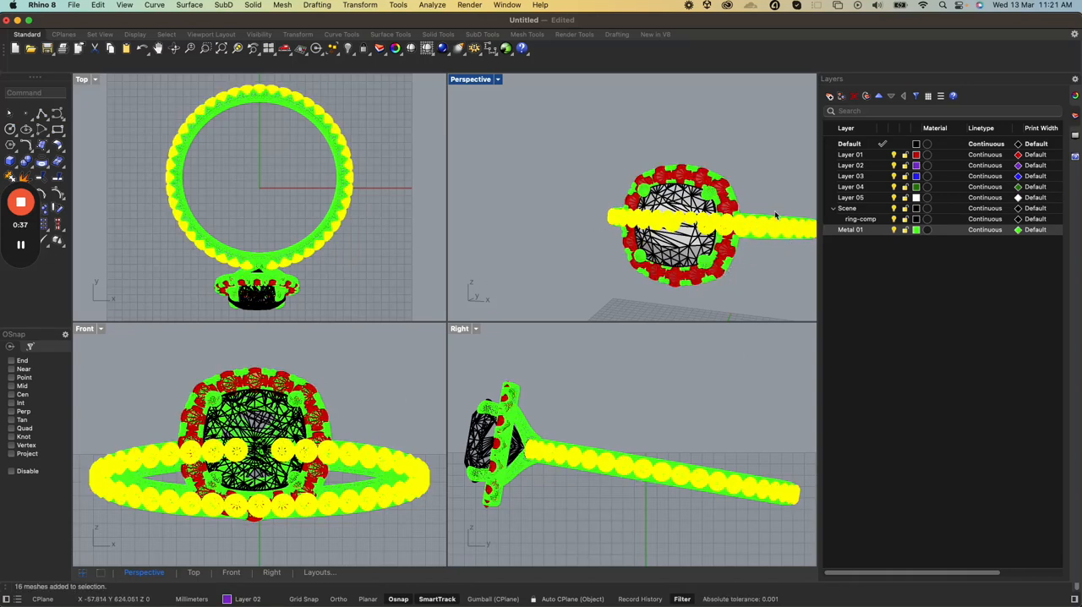
left_click(723, 189)
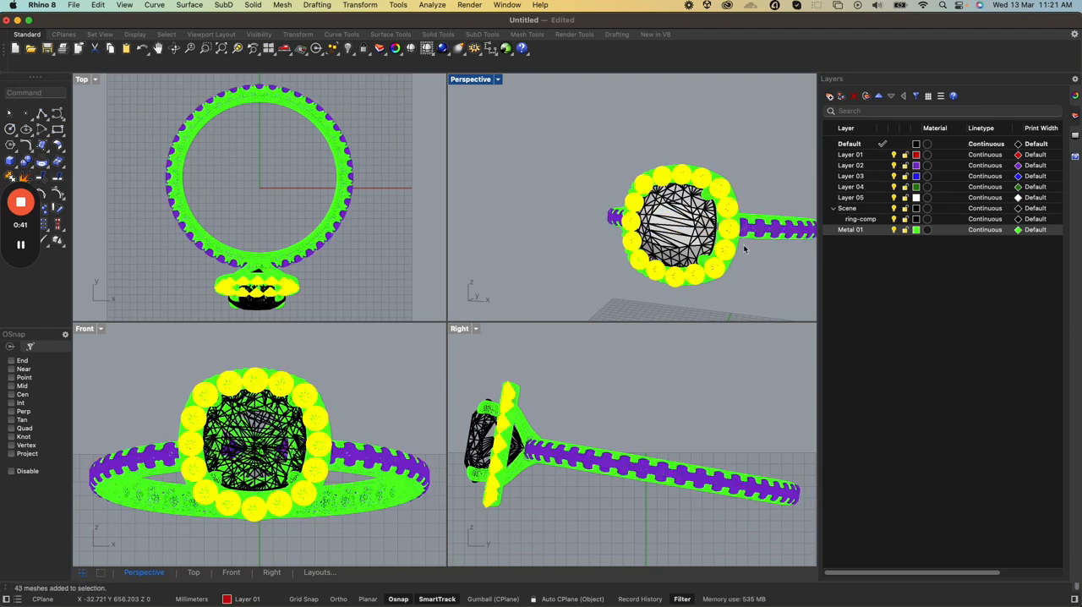
left_click(688, 237)
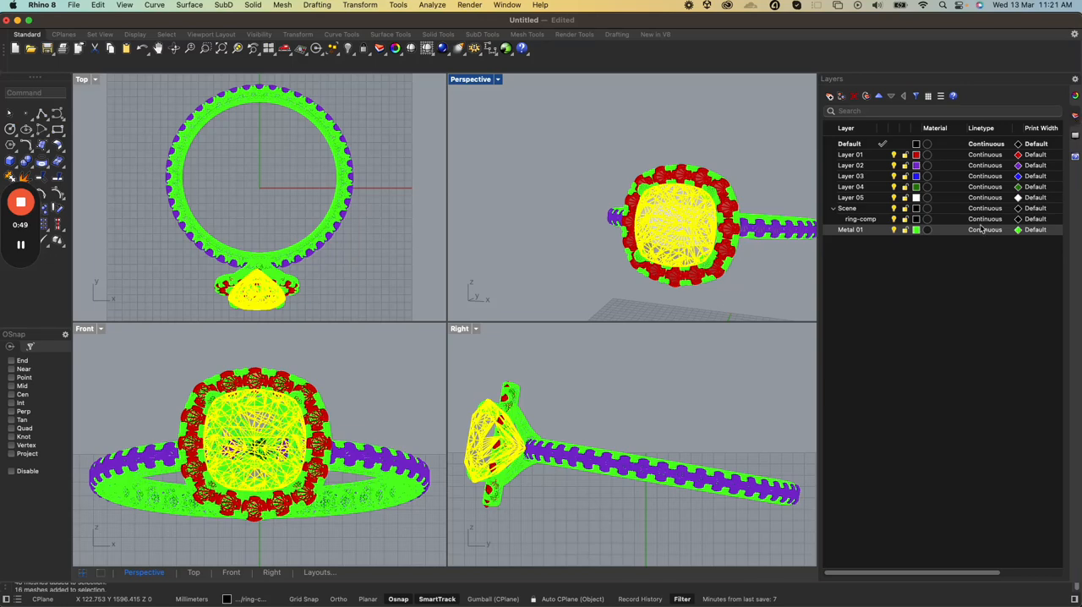
Check the Metal 01 layer, then select the band stones, the head metal and the band metal to compare the separate parts
left_click(848, 230)
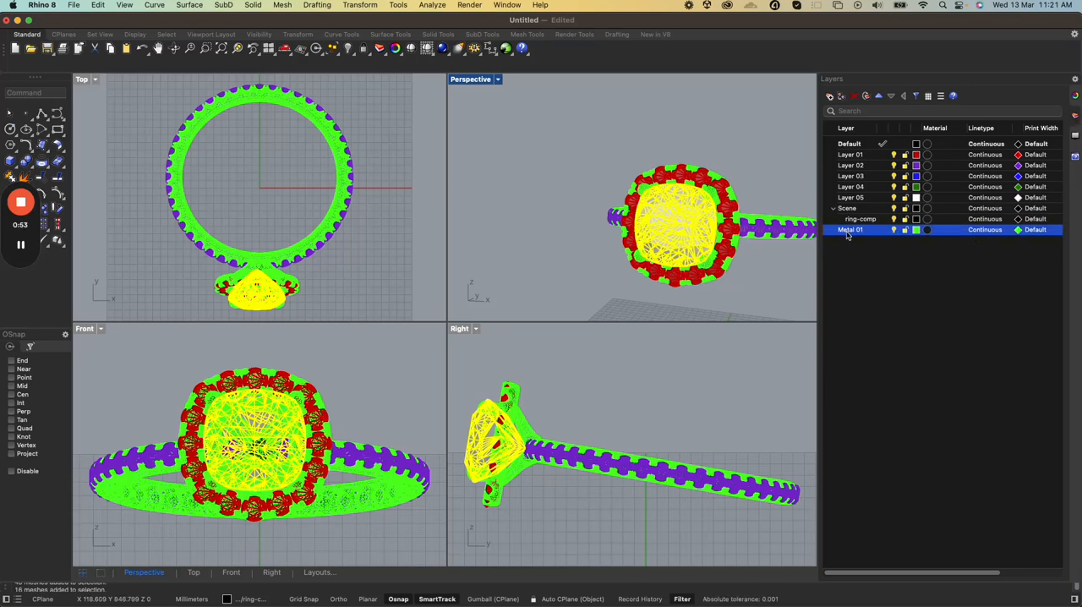
left_click(849, 230)
left_click(759, 221)
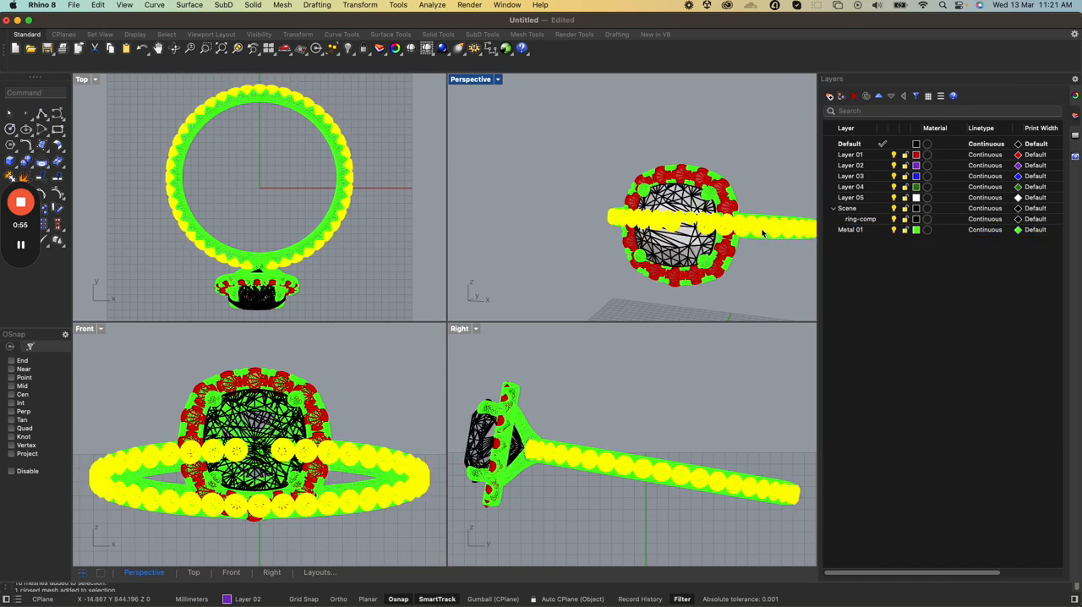
left_click(766, 239)
left_click(769, 238)
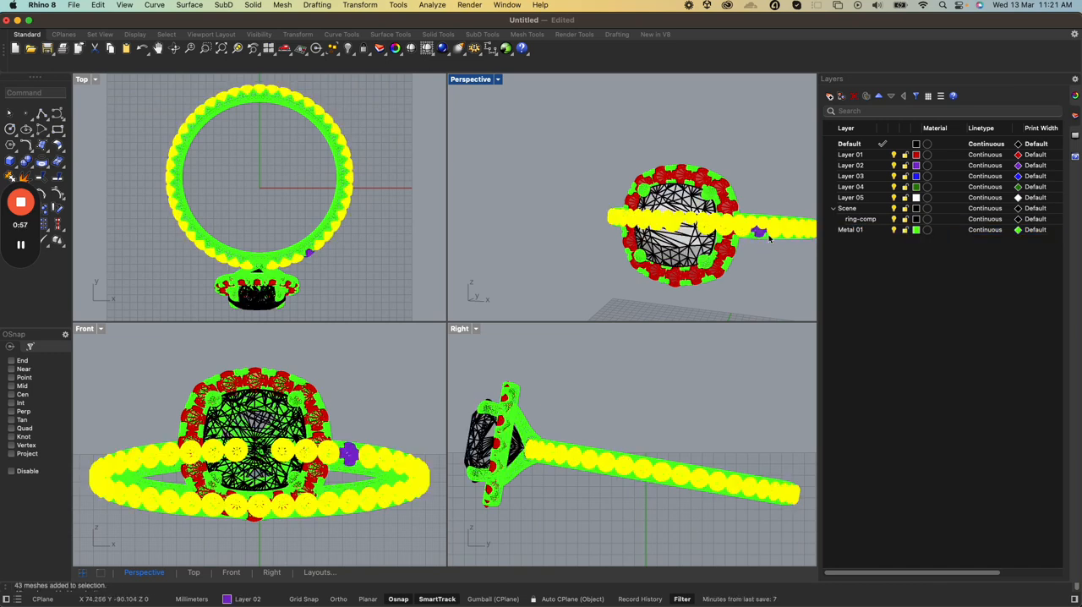
scroll(766, 247, "up", 5)
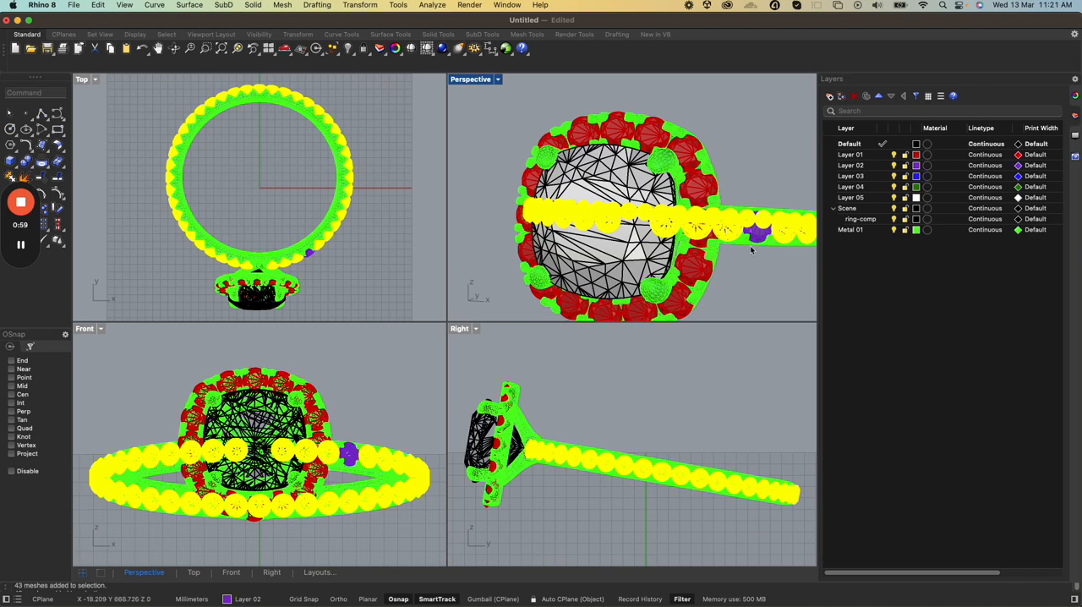
left_click(658, 291)
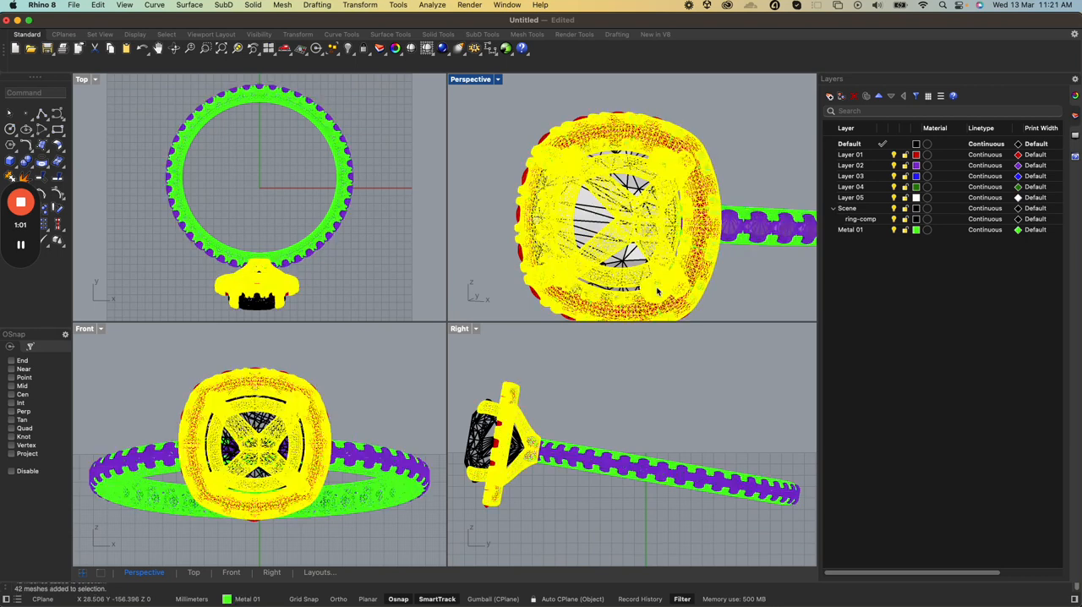
left_click(747, 212)
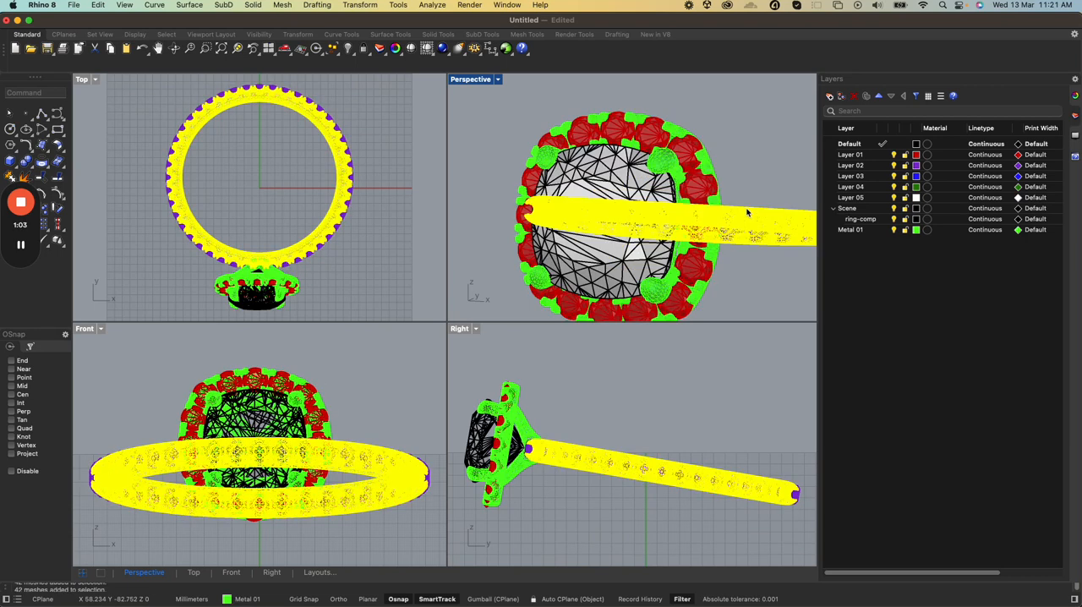
Inspect the layer assignment of the band metal and the head metal in the object properties
left_click(1073, 96)
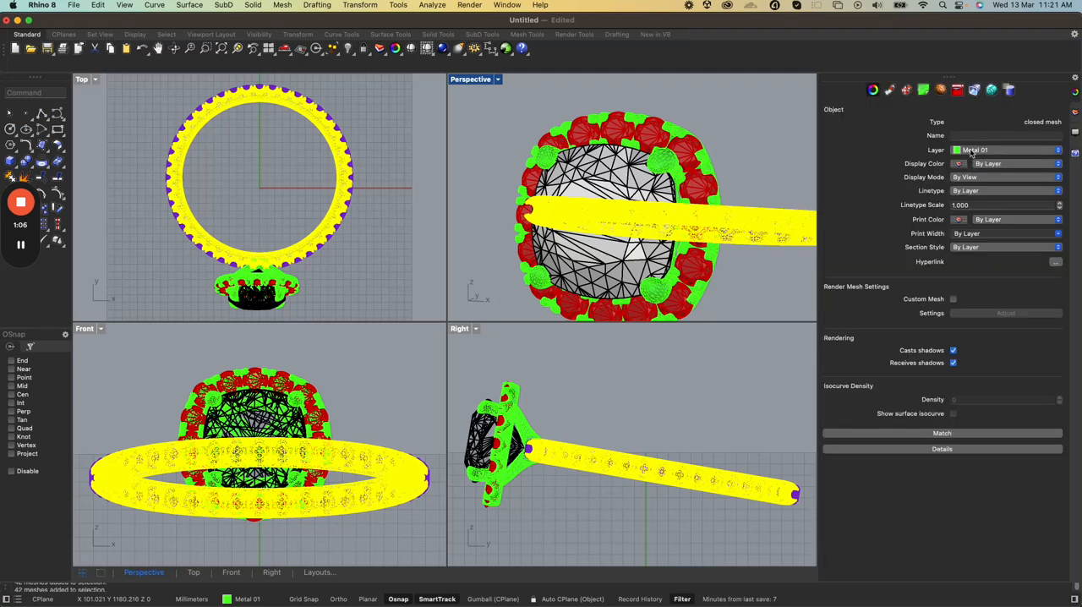
left_click(660, 160)
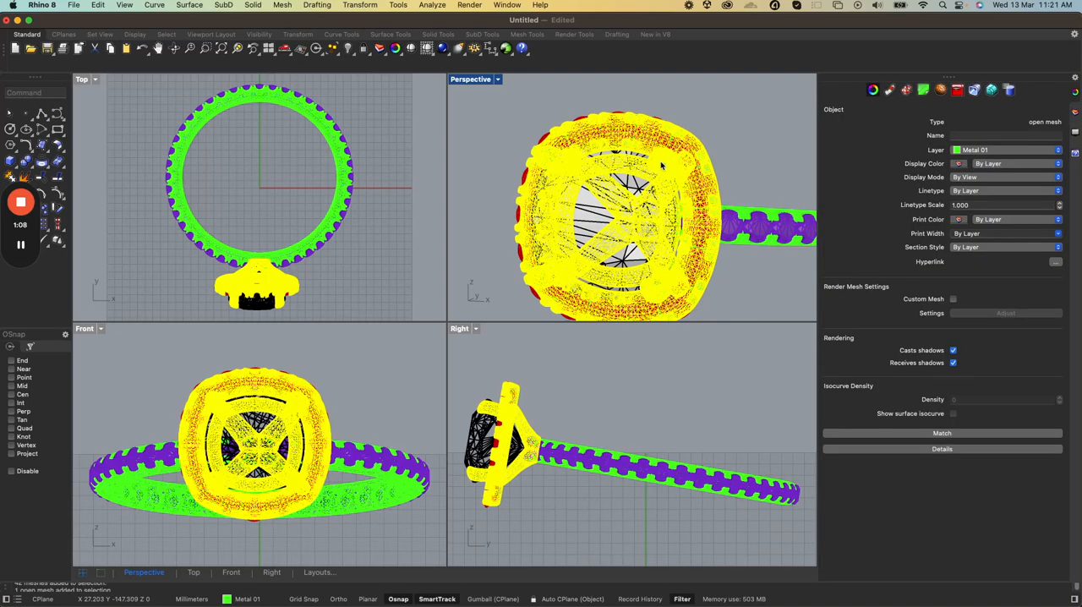
left_click(747, 211)
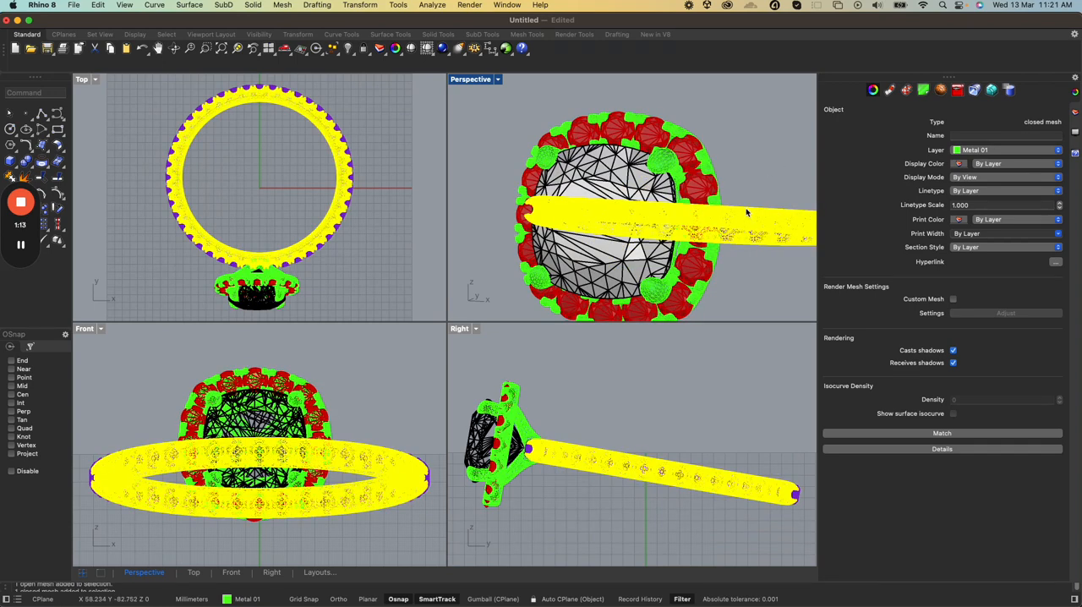
left_click(663, 164)
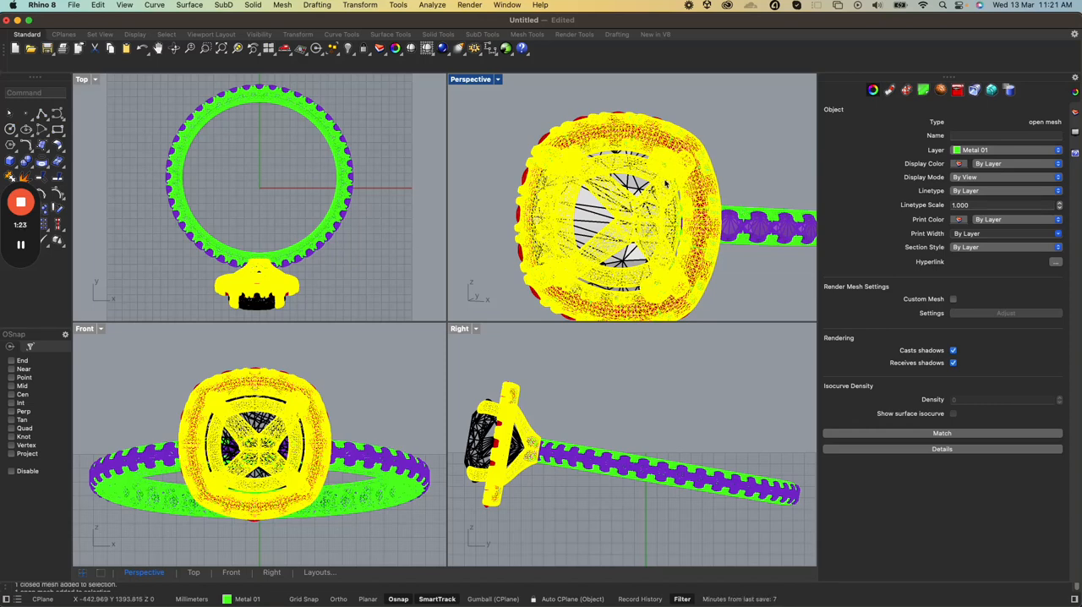
left_click(744, 214)
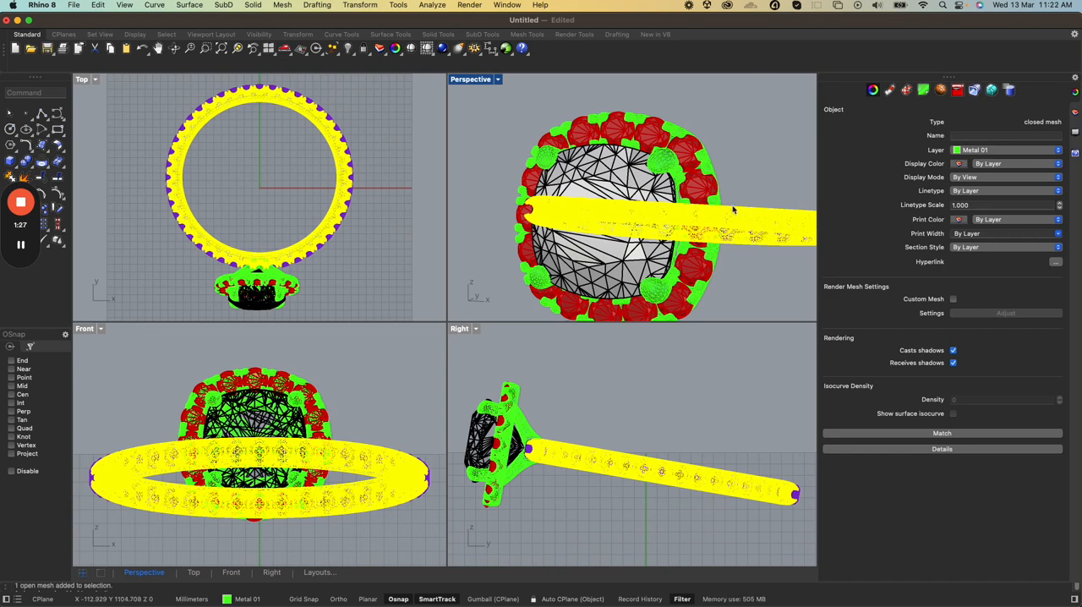
left_click(664, 163)
left_click(1002, 152)
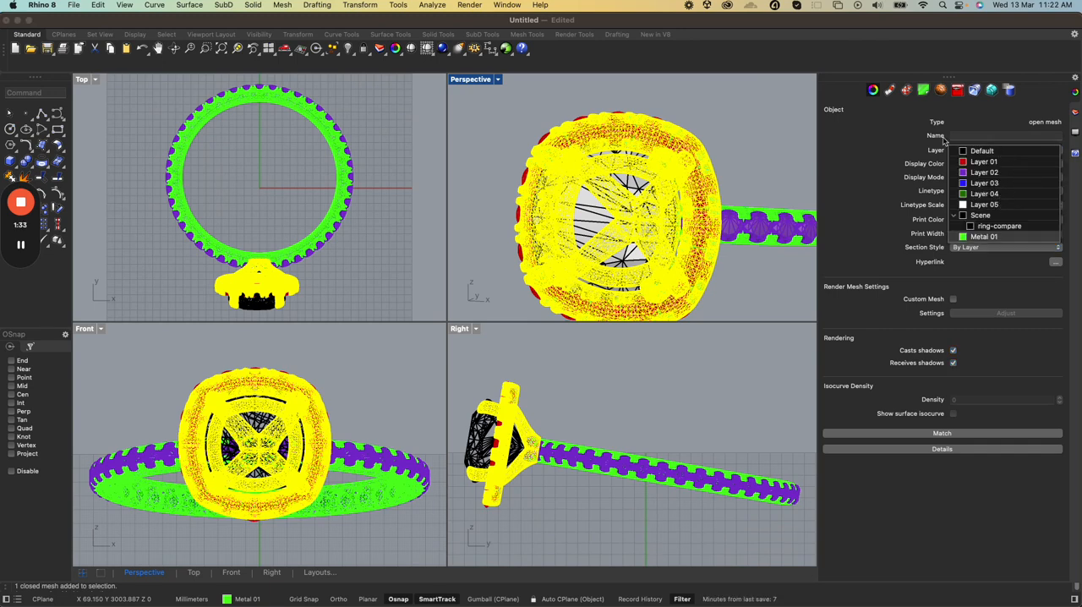
left_click(884, 153)
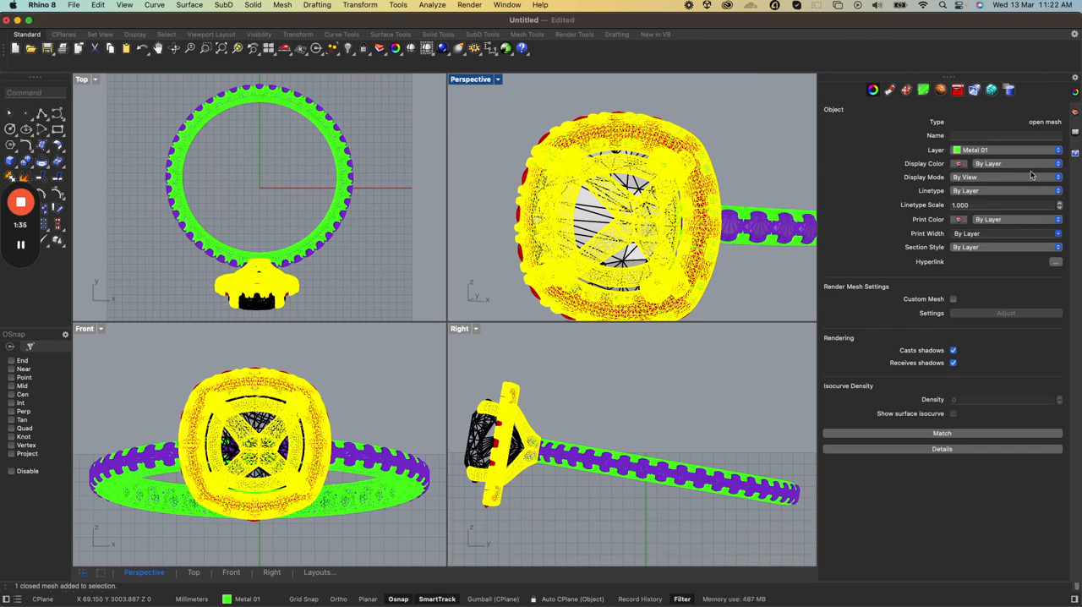
Create a new layer named Metal 02
left_click(1074, 111)
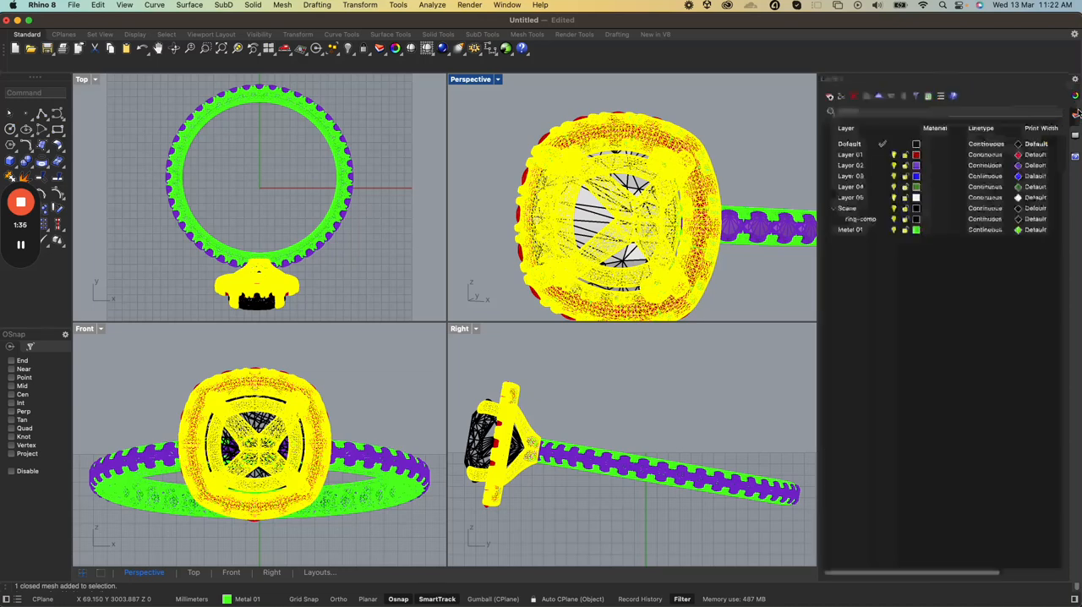
right_click(859, 282)
left_click(875, 287)
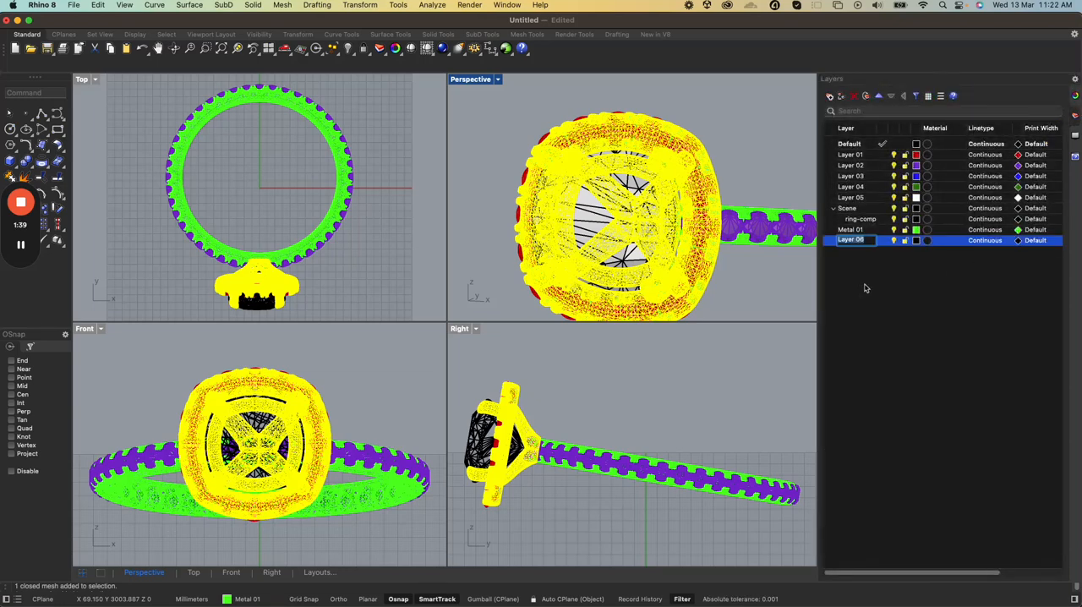
type("Metal 02")
key("Return")
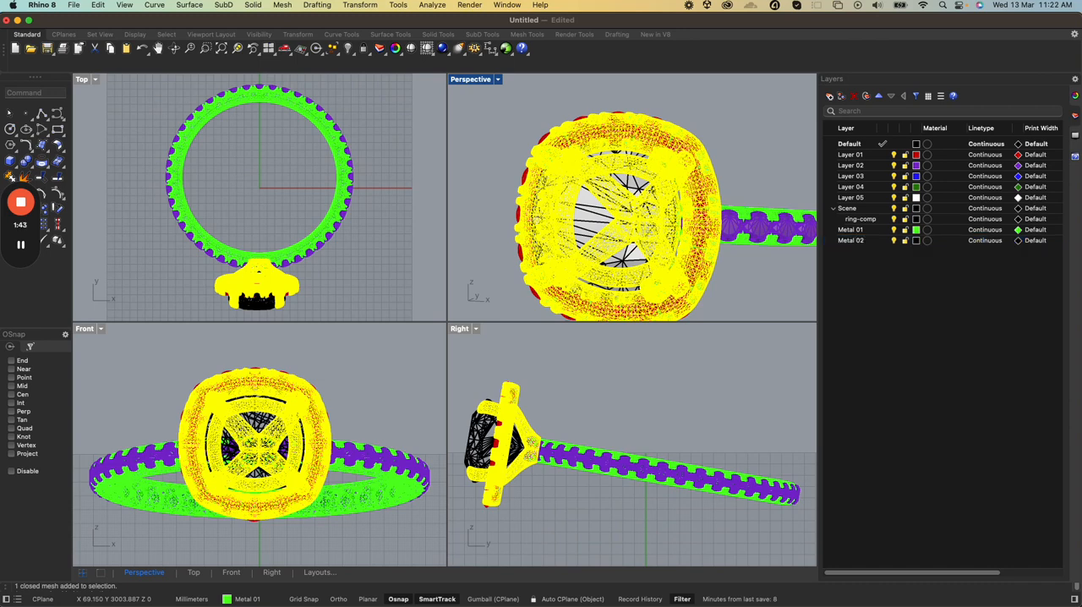
Set the Metal 02 layer colour to light green #00FF85 and clear the object selection
left_click(915, 241)
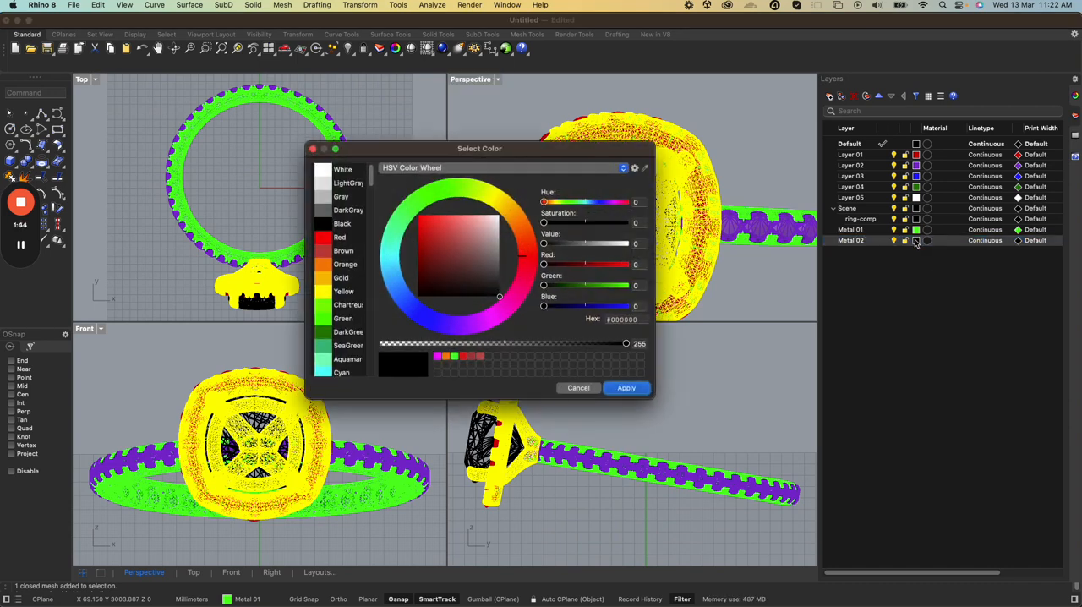
left_click(399, 225)
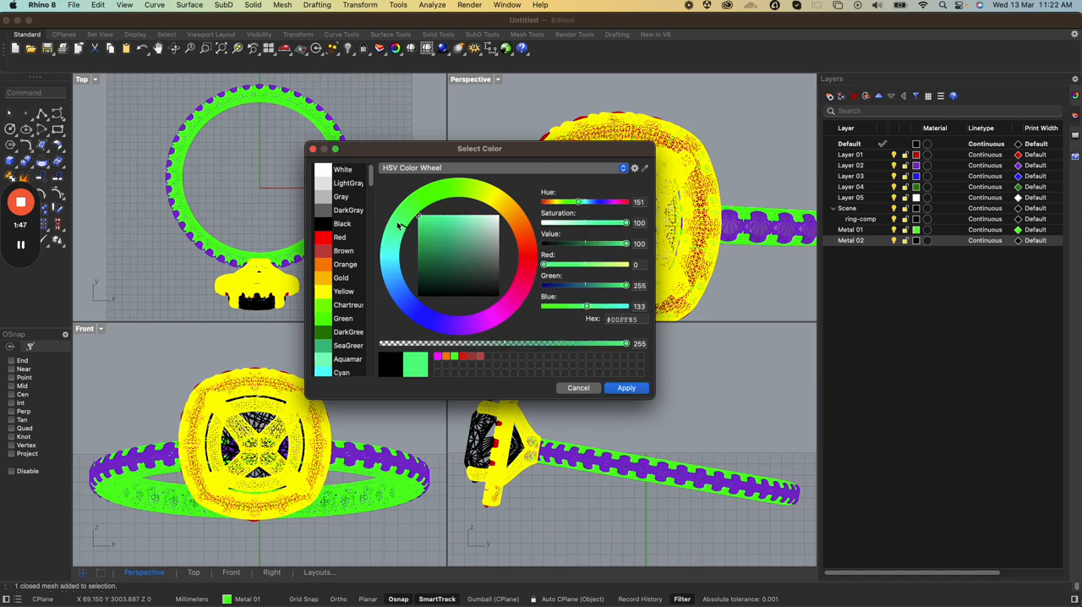
left_click(630, 388)
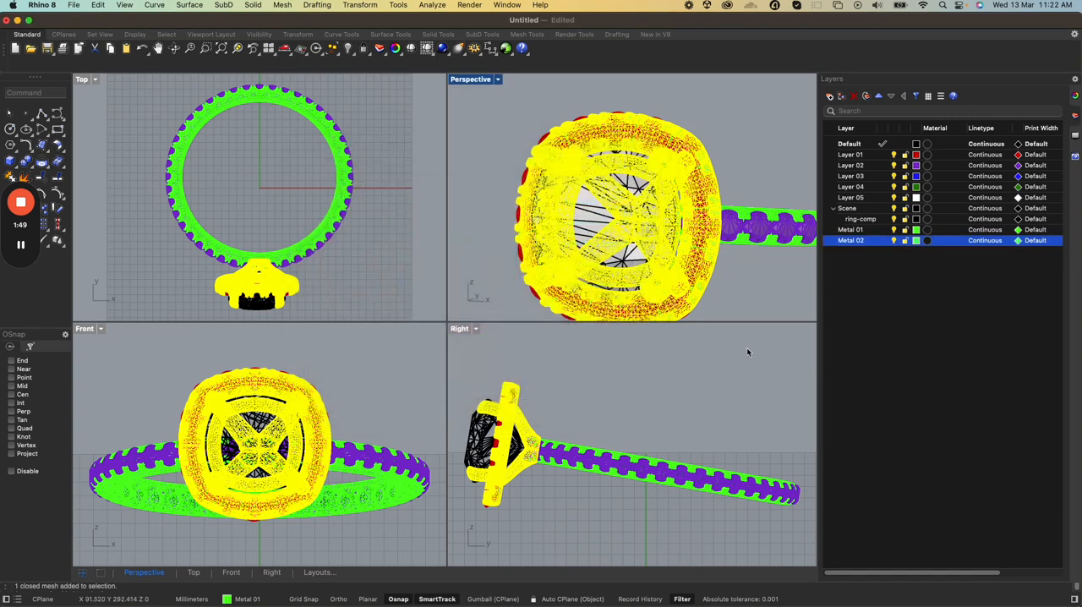
left_click(748, 258)
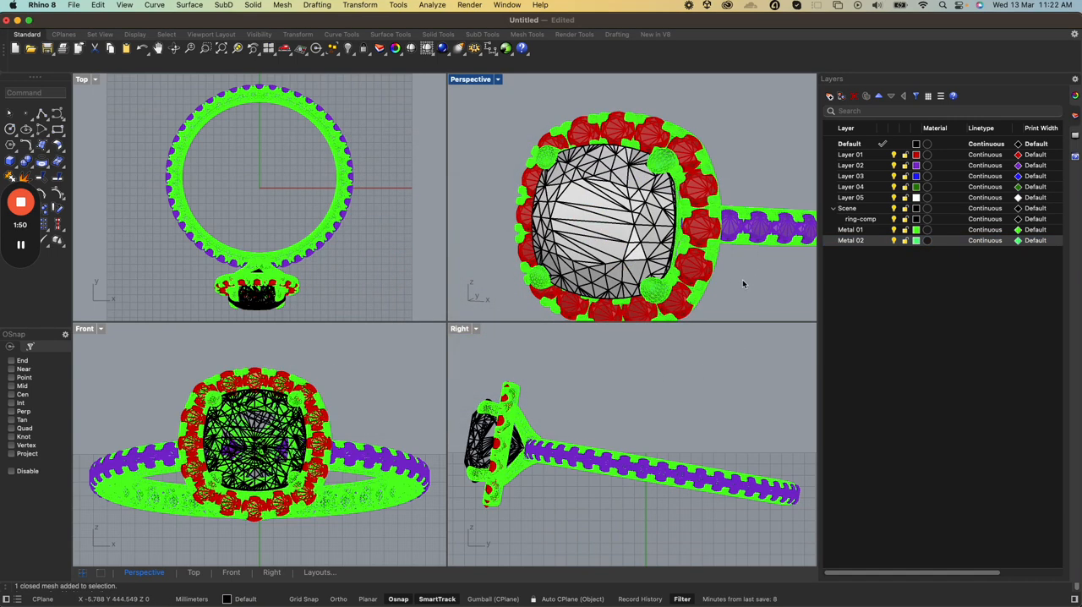
Assign the ring's head metal mesh to the Metal 02 layer and deselect it
left_click(659, 161)
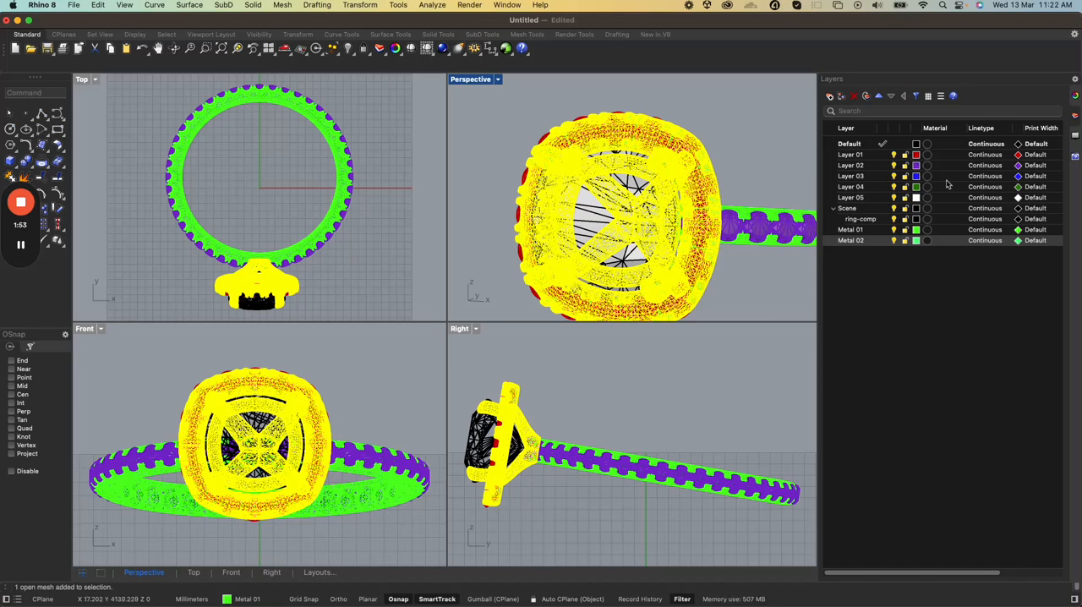
left_click(1075, 95)
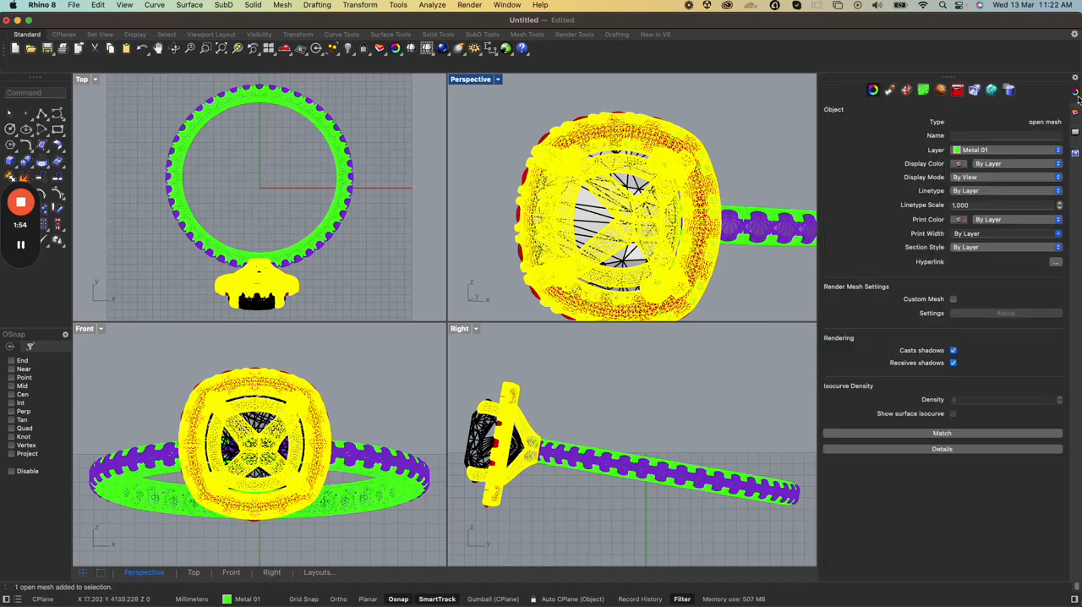
left_click(1057, 149)
left_click(989, 247)
left_click(762, 173)
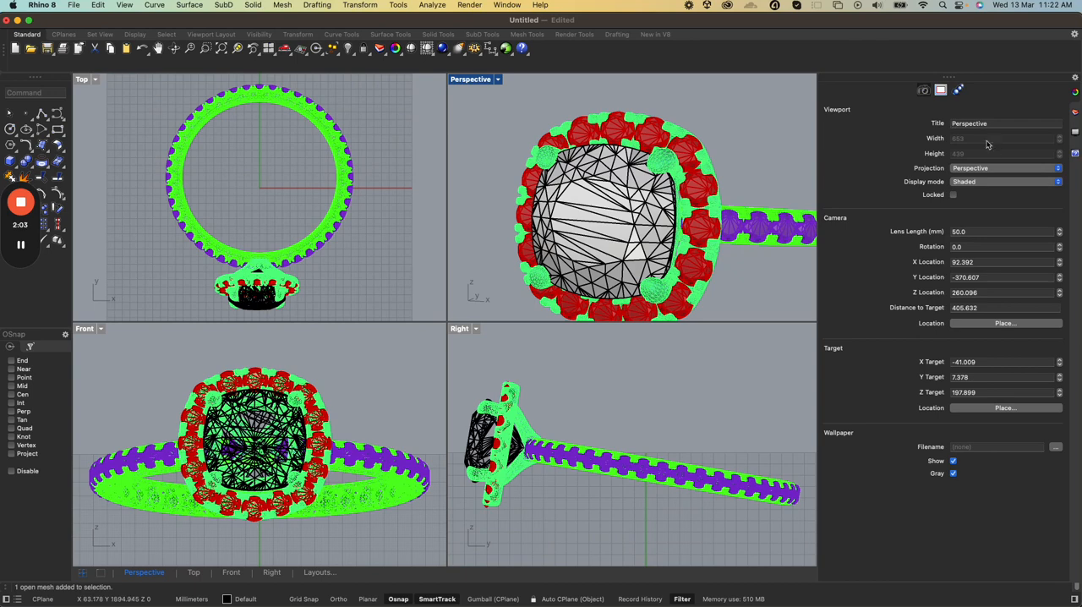
left_click(1075, 115)
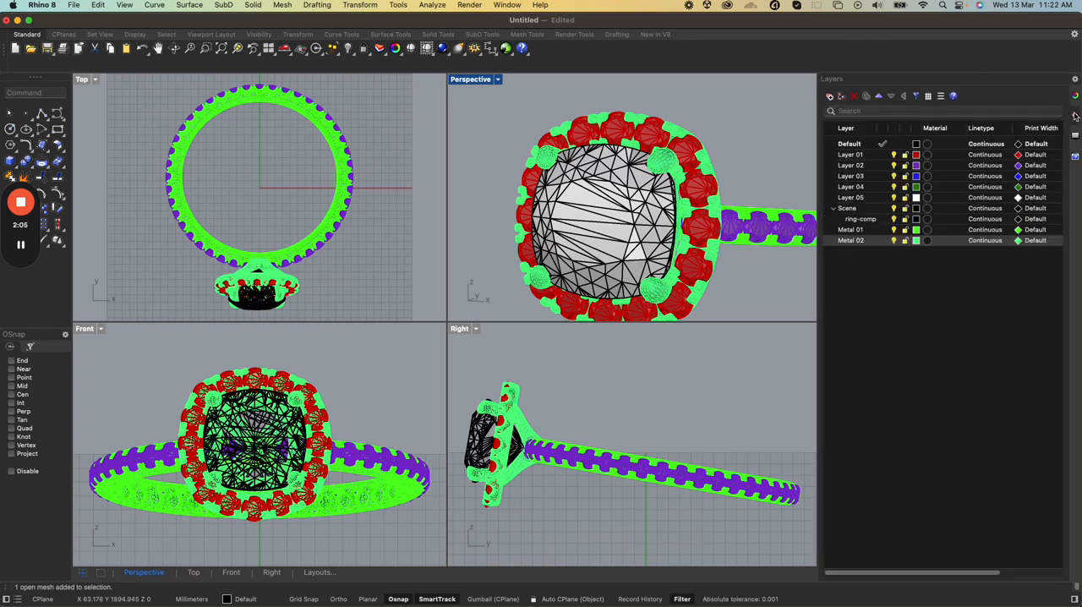
right_click(851, 241)
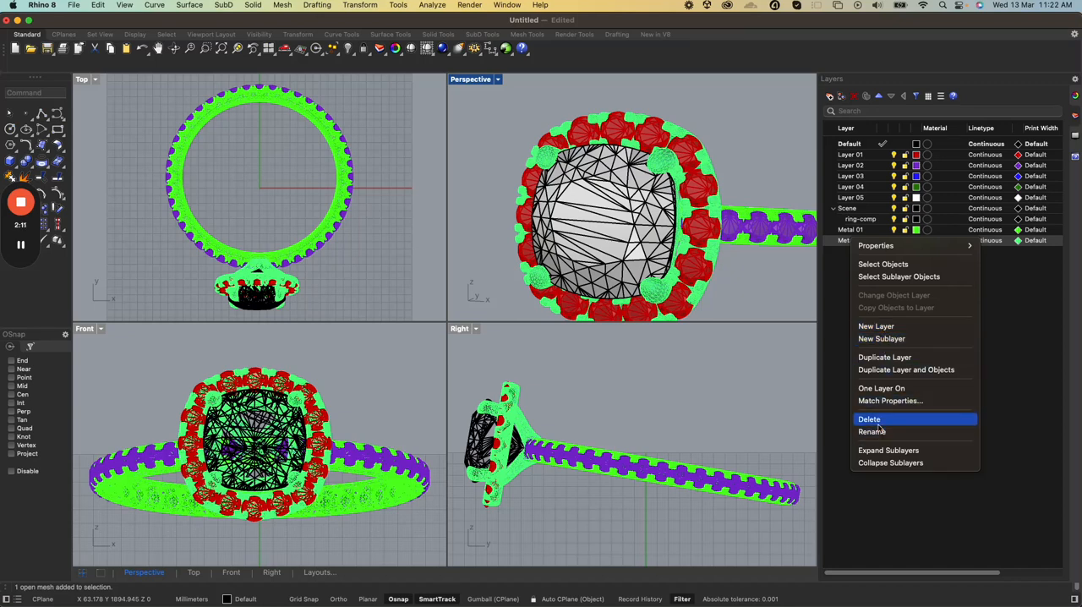
left_click(1037, 293)
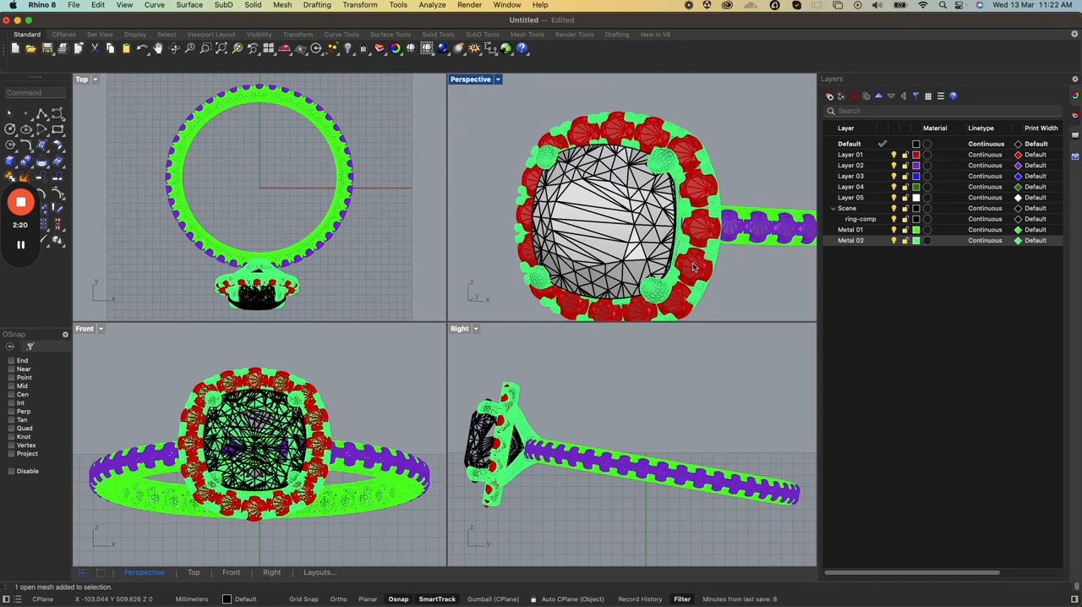
Export the whole model to Downloads as Test1 in Rhino 8 3D Models (3dm) format, with Save textures turned off
scroll(693, 272, "down", 3)
left_click(74, 5)
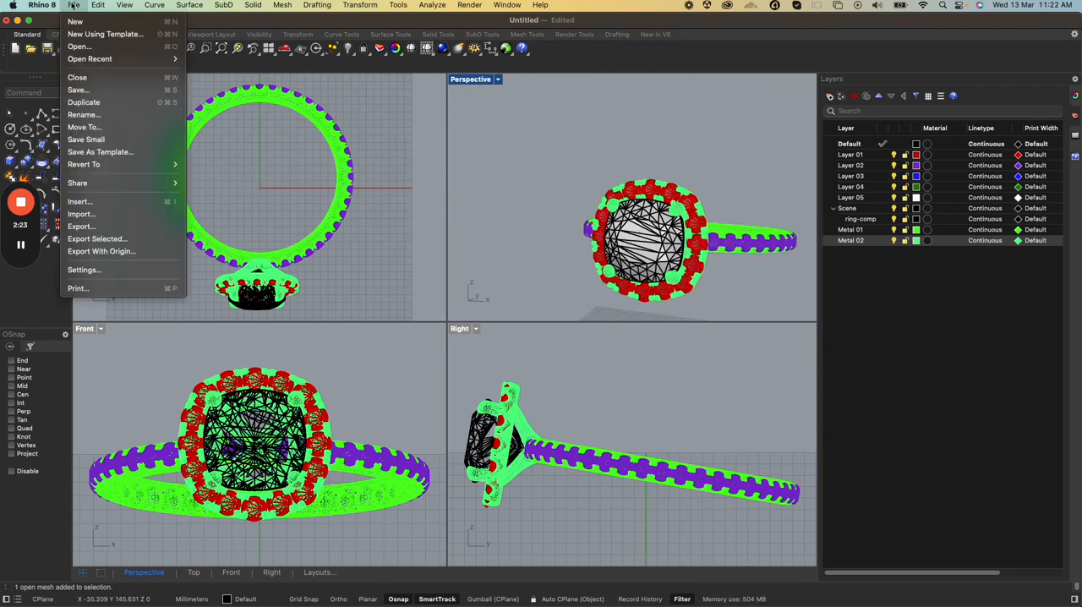
left_click(85, 227)
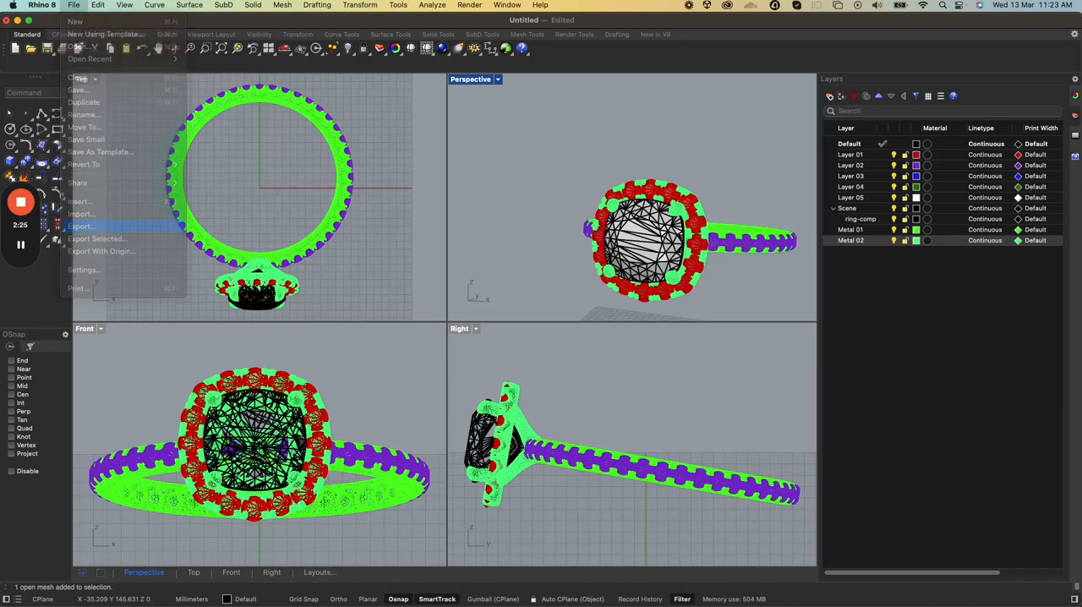
left_click(455, 255)
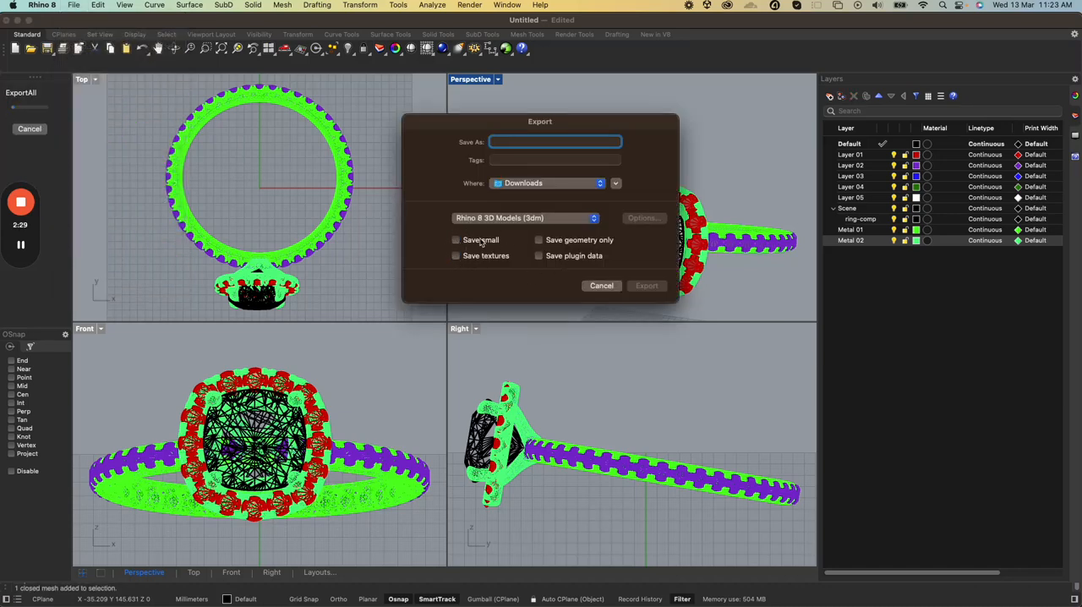
type("Test1")
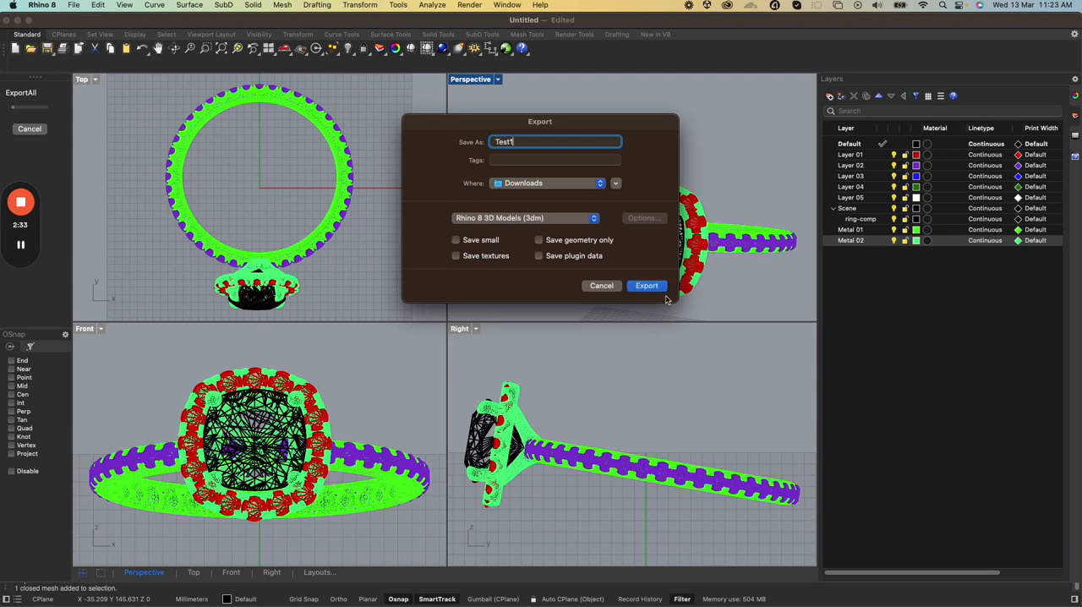
left_click(654, 286)
left_click(589, 270)
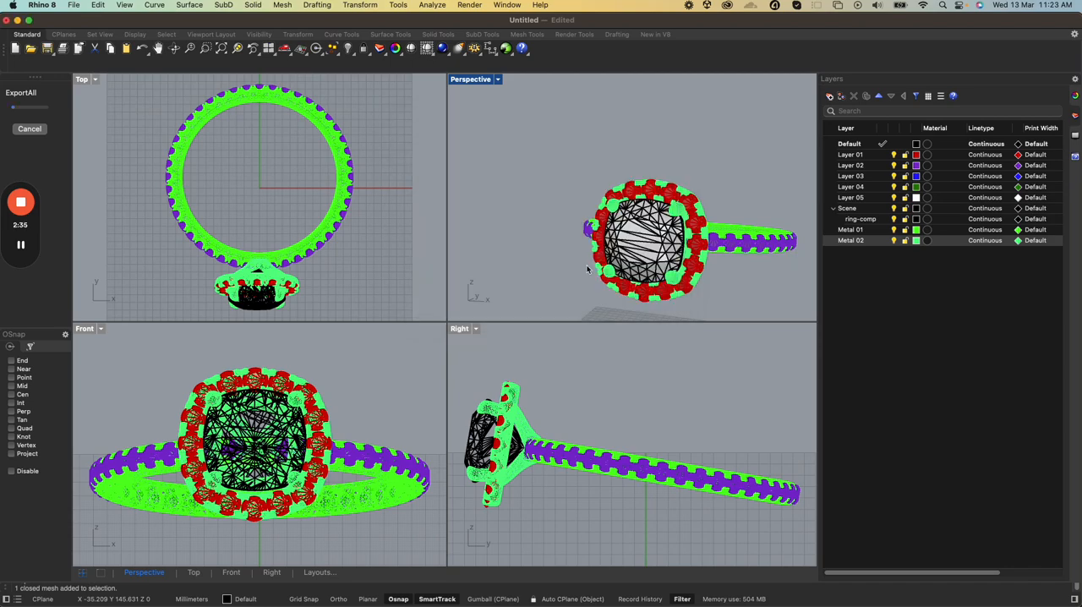
Switch to the webgi editor in Chrome and enable forceLayerMaterials and hideLineMesh for the Rhino 3dm loader
key("ctrl+Up")
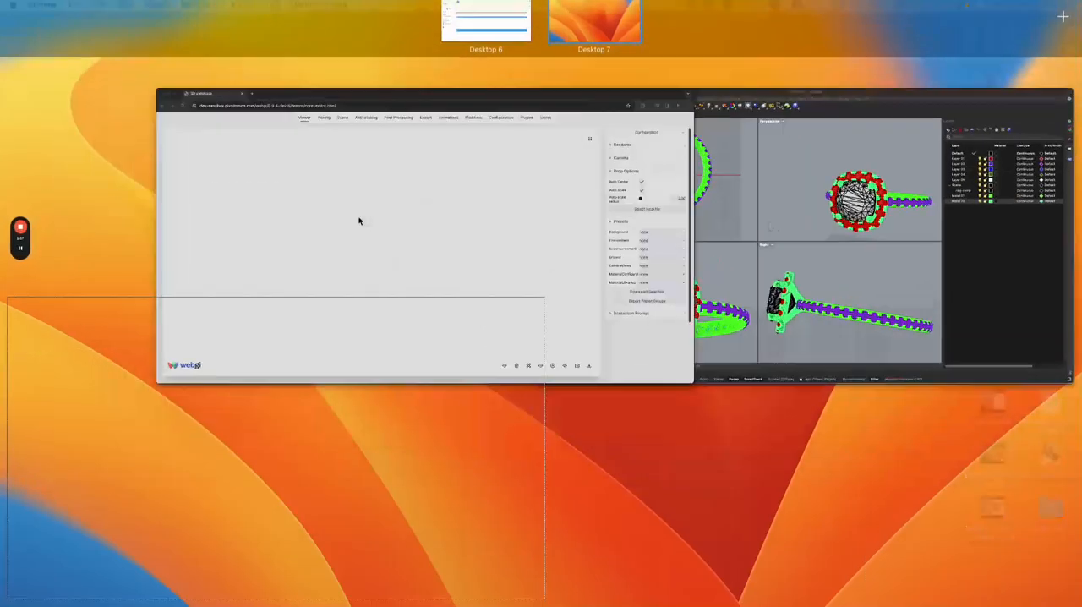
left_click(359, 221)
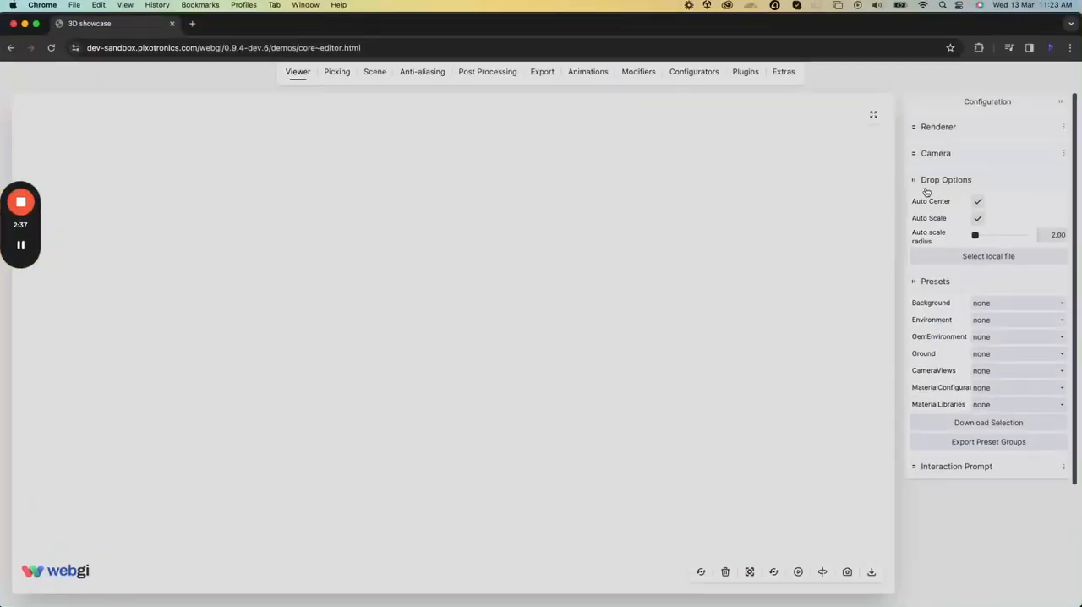
left_click(737, 72)
left_click(953, 418)
left_click(978, 460)
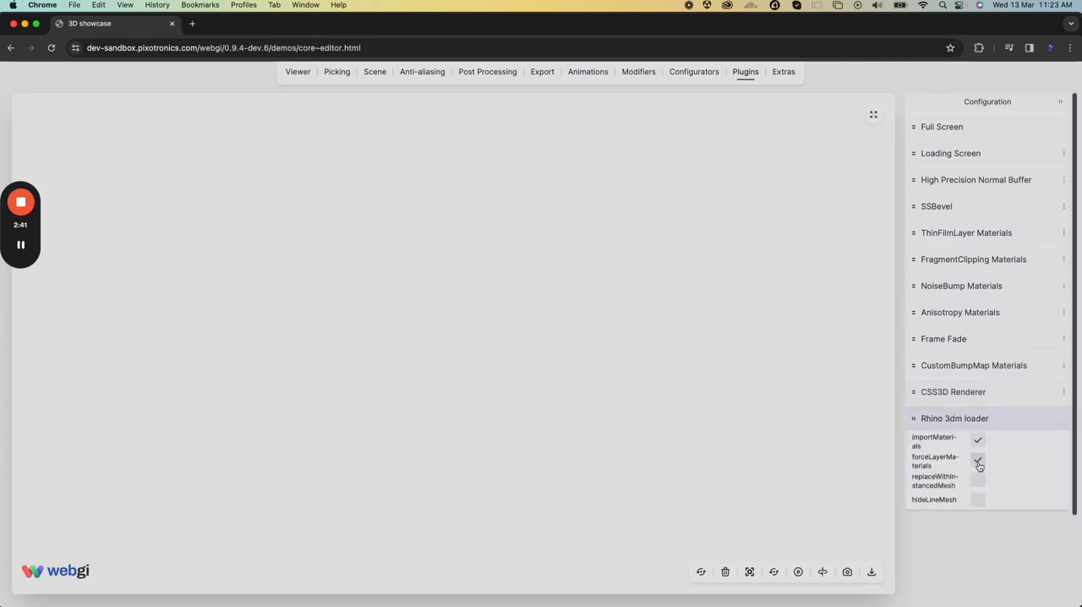
left_click(977, 500)
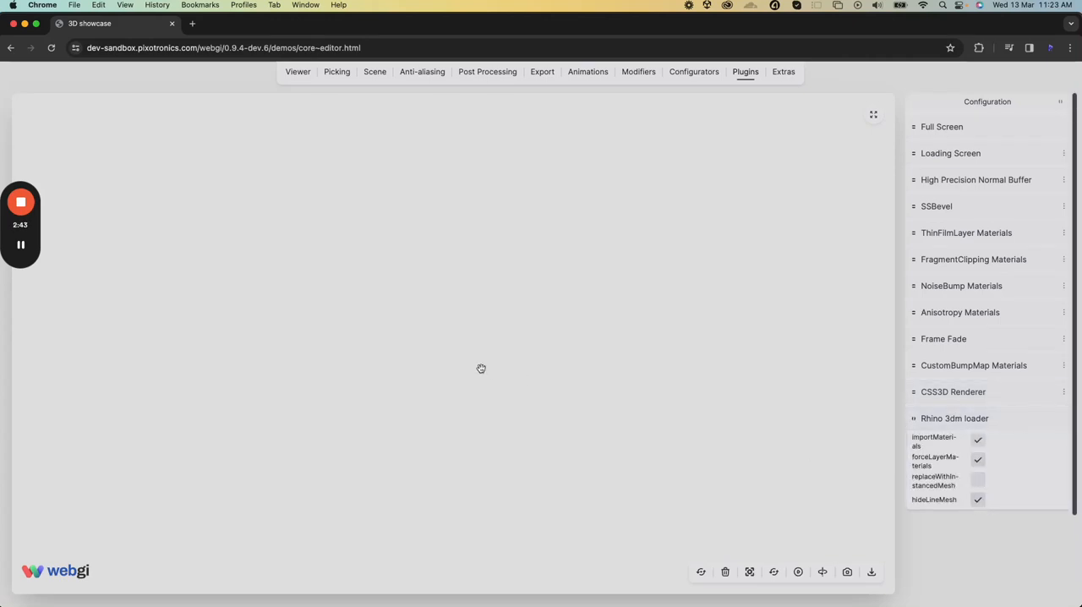
Find the exported Test1.3dm file and load it into the webgi viewer
key("super+space")
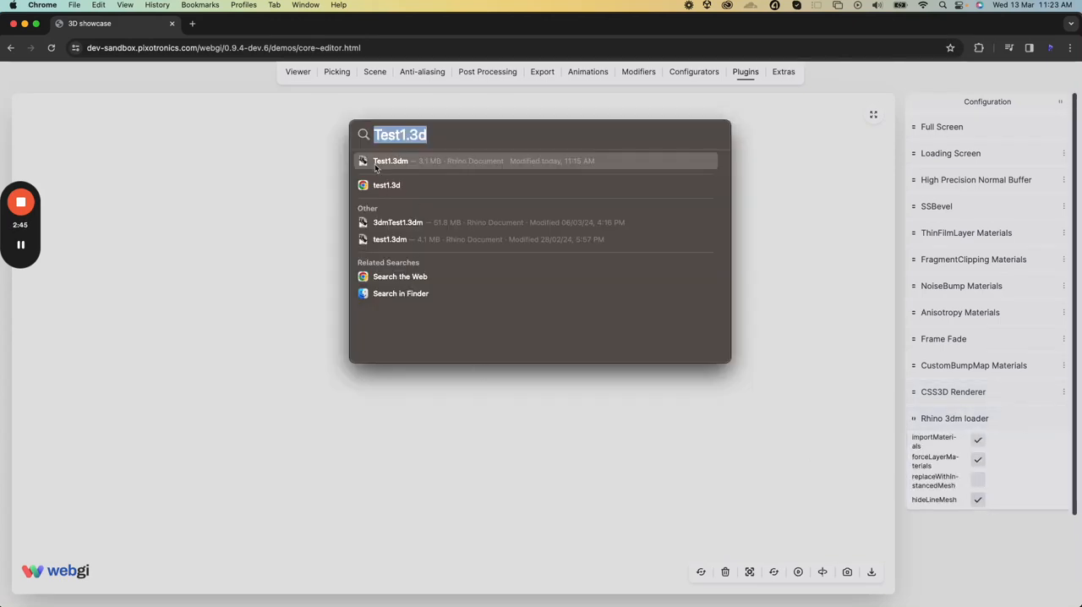
left_click_drag(363, 160, 464, 449)
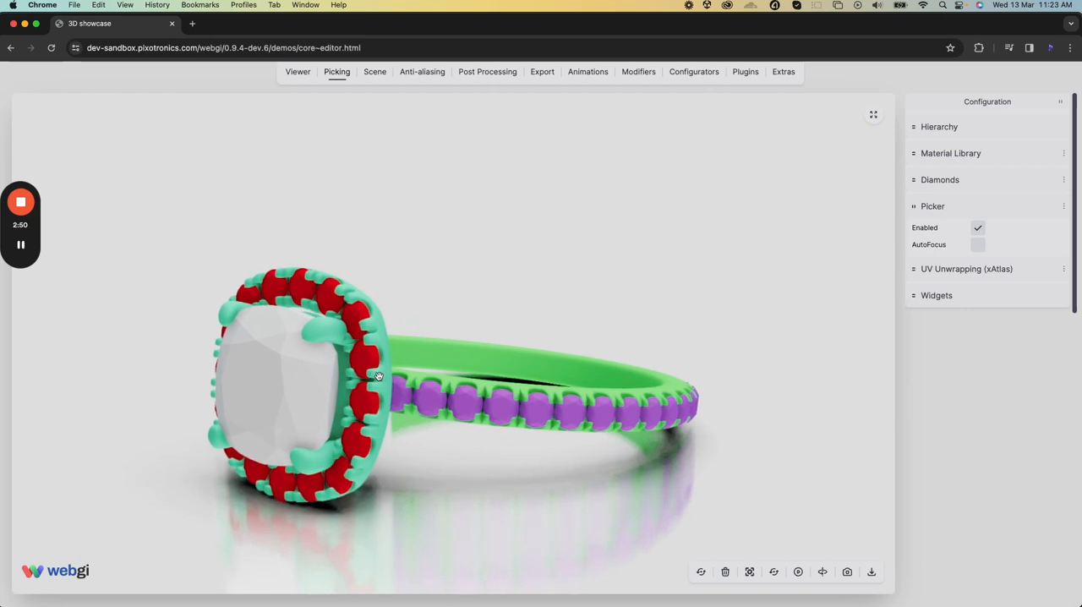
Pick the ring's band metal and set its Metal 01 material colour to white, 0xffffff
left_click(378, 375)
left_click(448, 382)
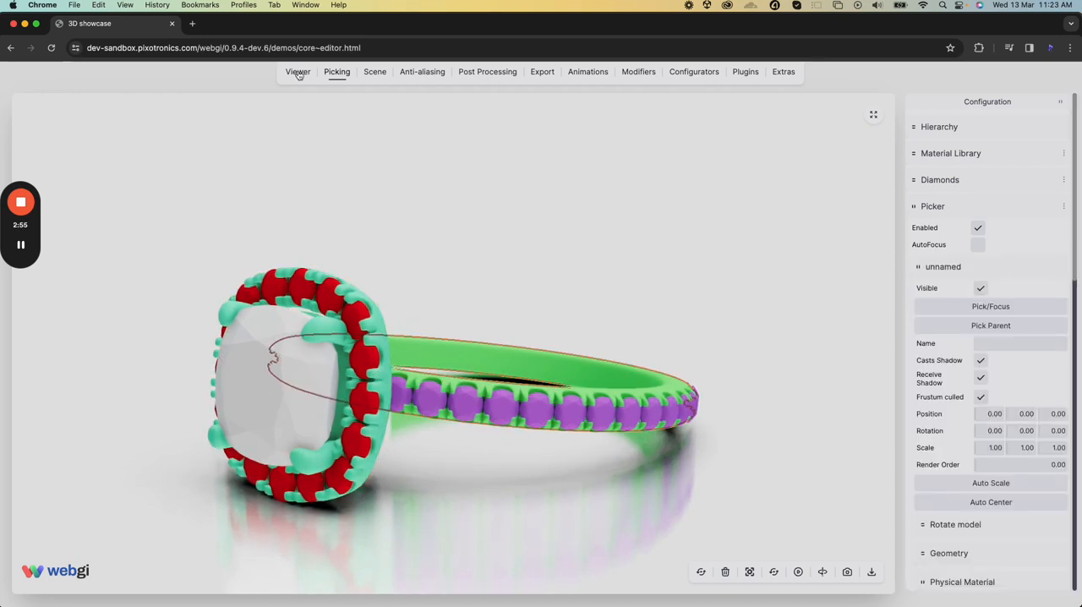
scroll(985, 420, "down", 5)
left_click(983, 426)
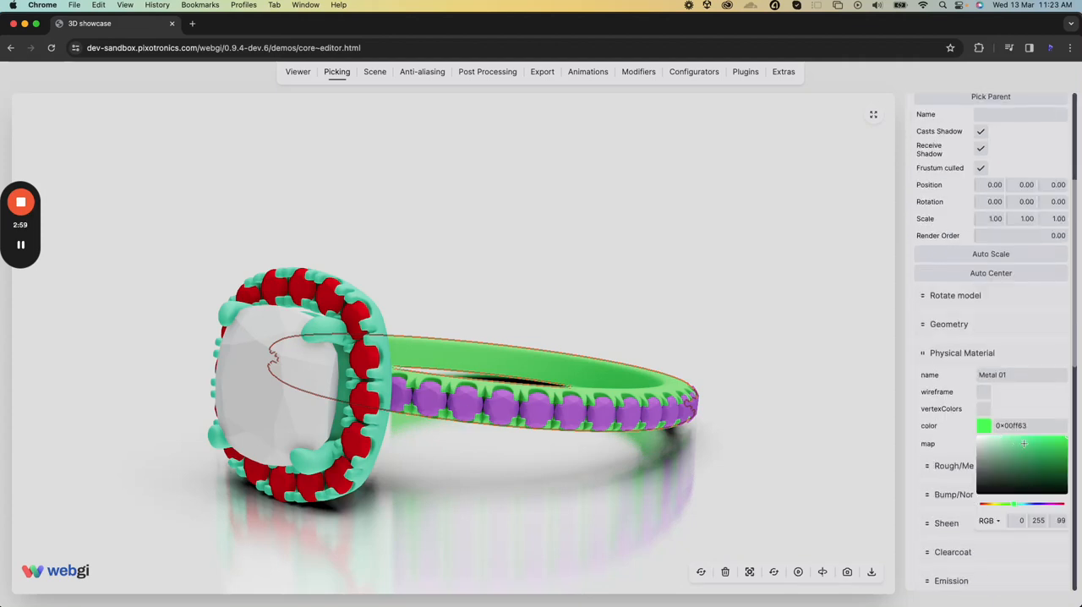
left_click_drag(1024, 442, 979, 504)
left_click(983, 456)
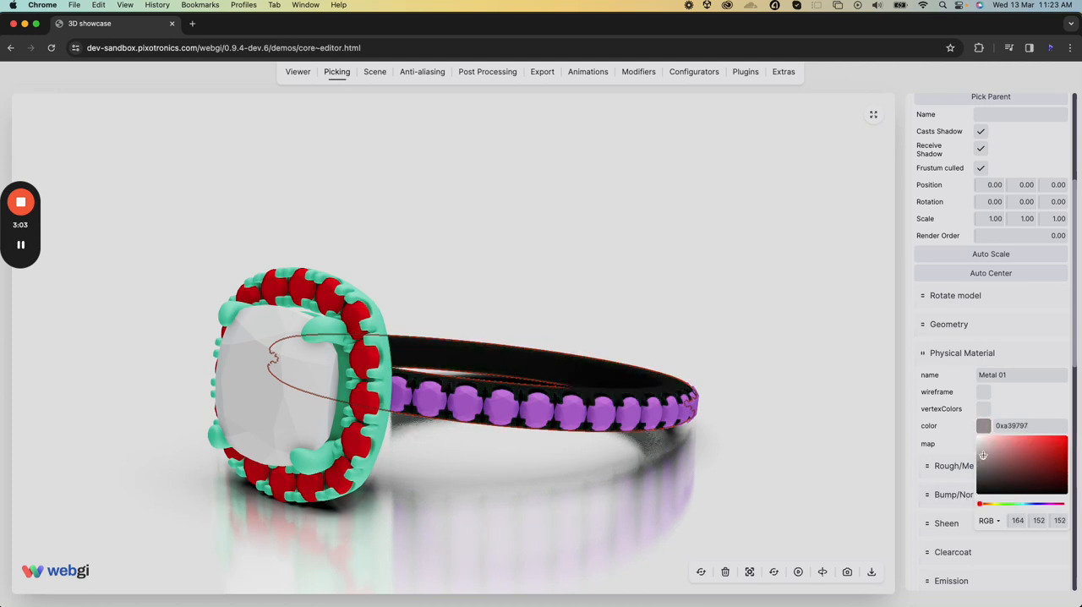
left_click_drag(983, 456, 970, 436)
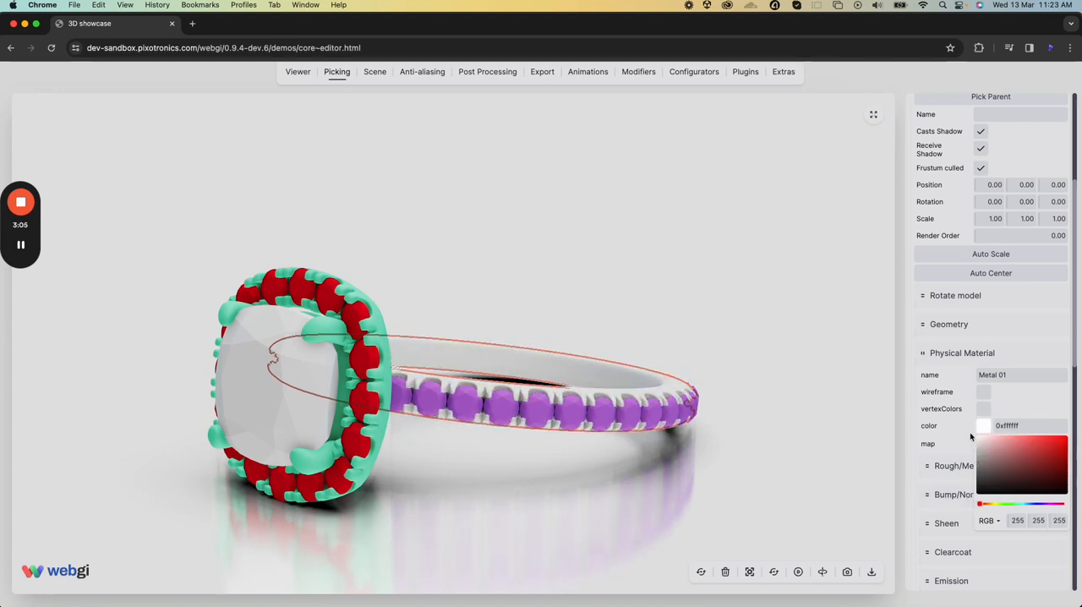
Switch back to Rhino 8 and hide the Metal 02, Metal 01 and Layer 02 layers
key("ctrl+Up")
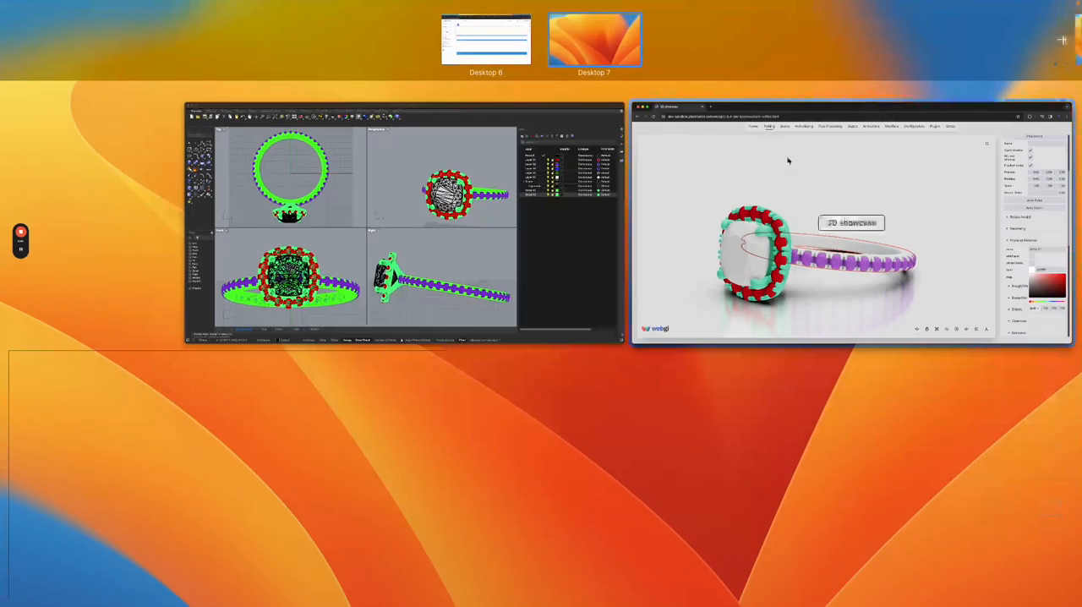
left_click(376, 188)
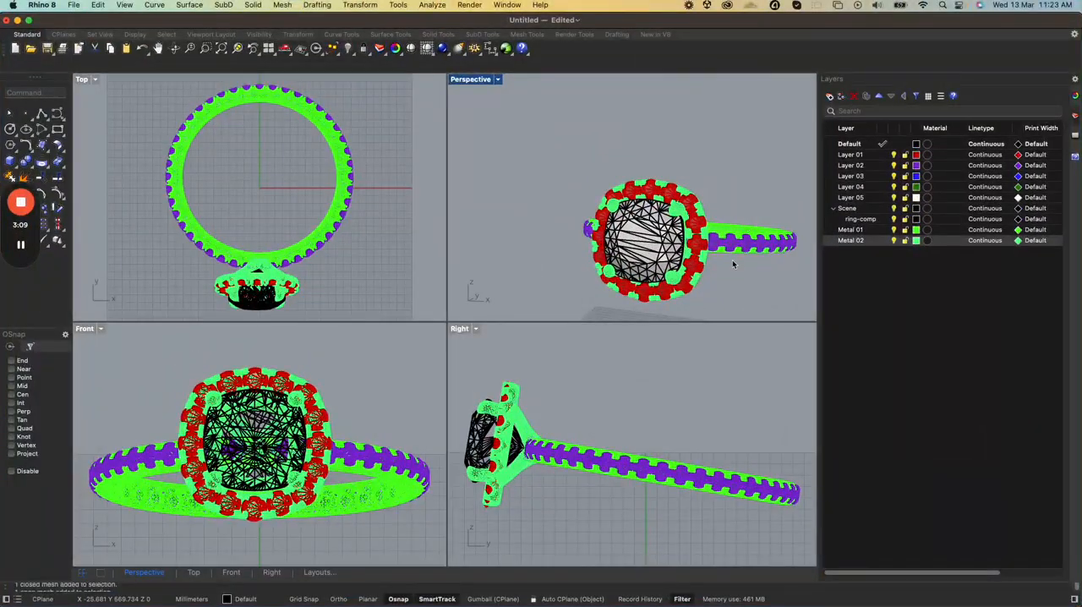
scroll(733, 264, "up", 3)
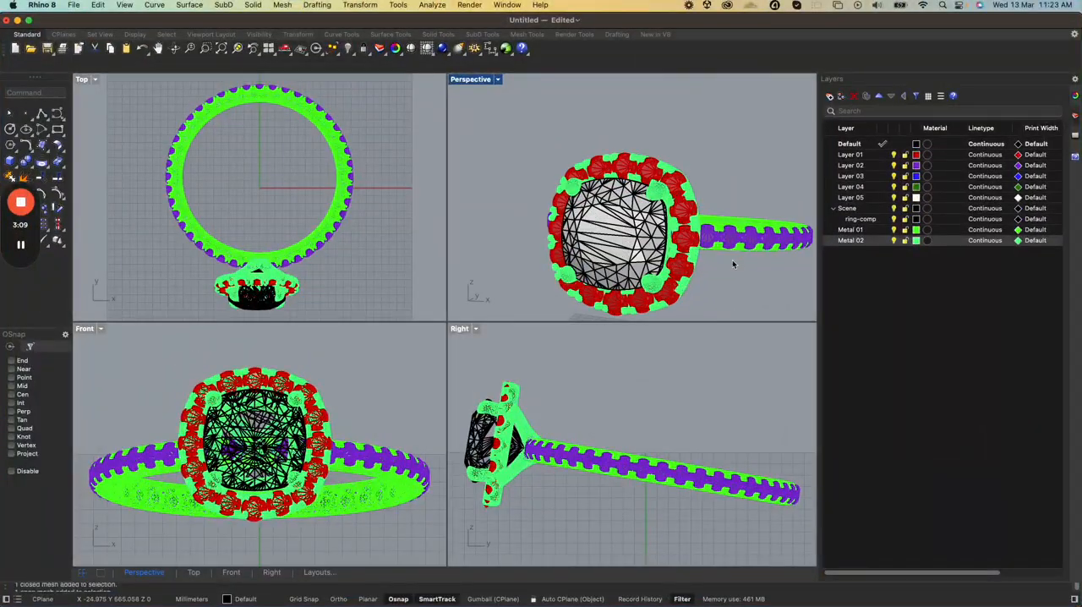
left_click(895, 242)
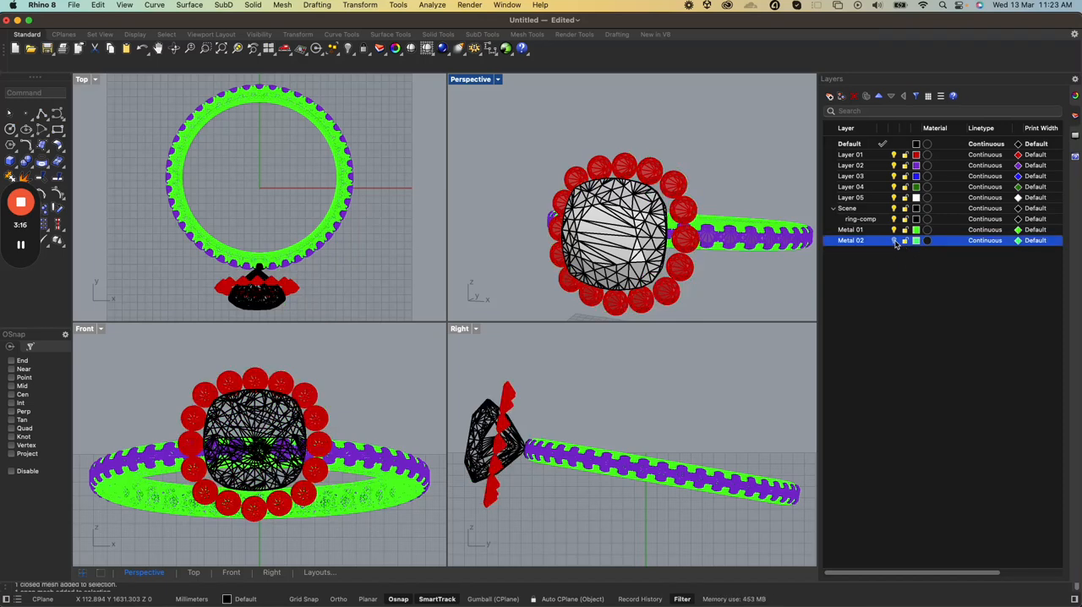
left_click(895, 230)
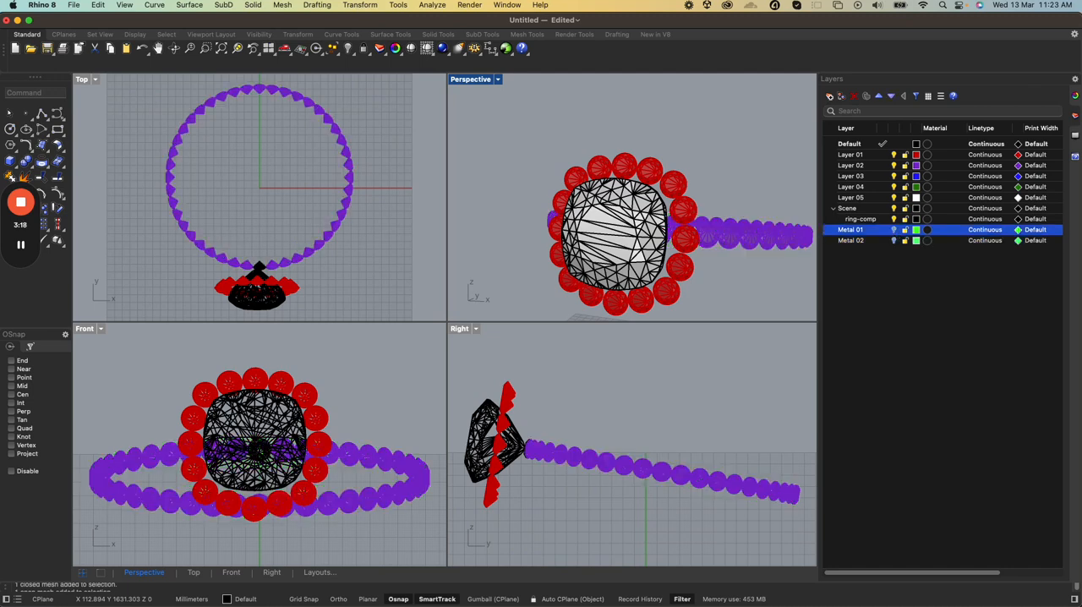
left_click(893, 165)
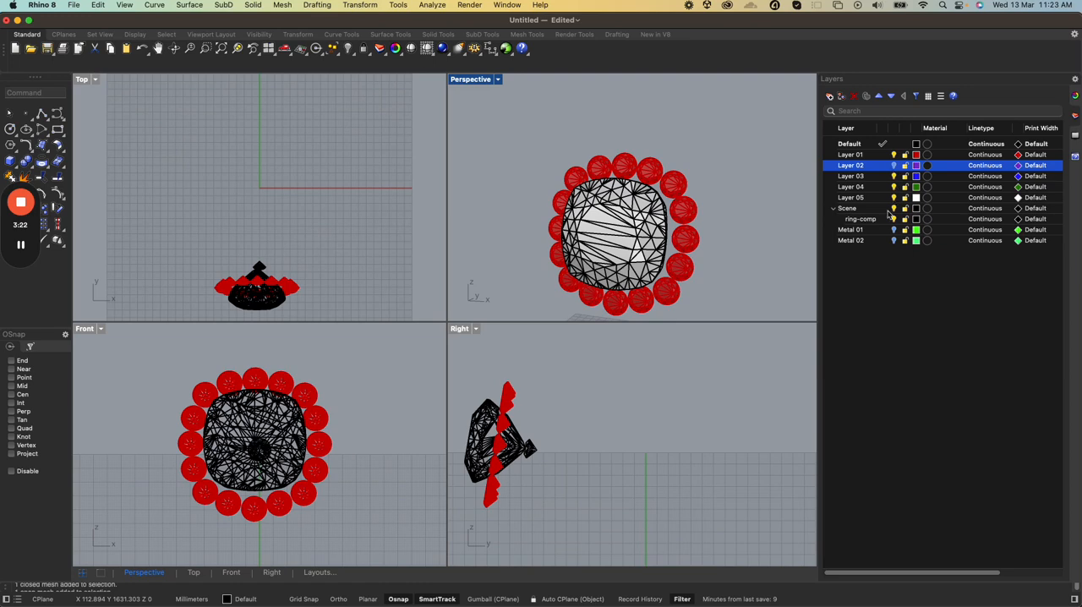
Select the red halo gems around the centre stone and ungroup them
scroll(753, 252, "up", 2)
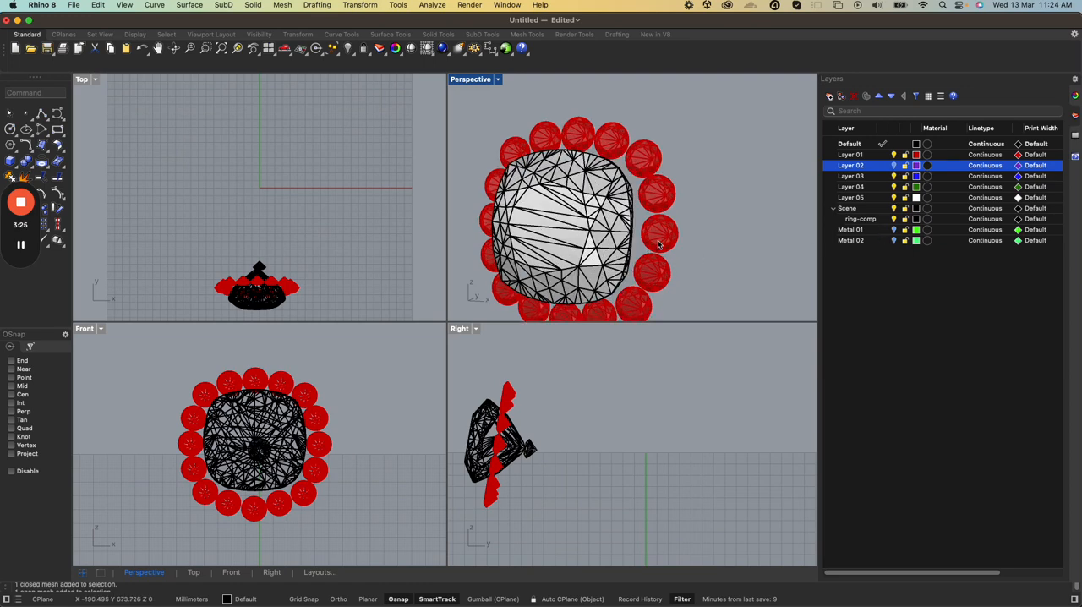
left_click(658, 245)
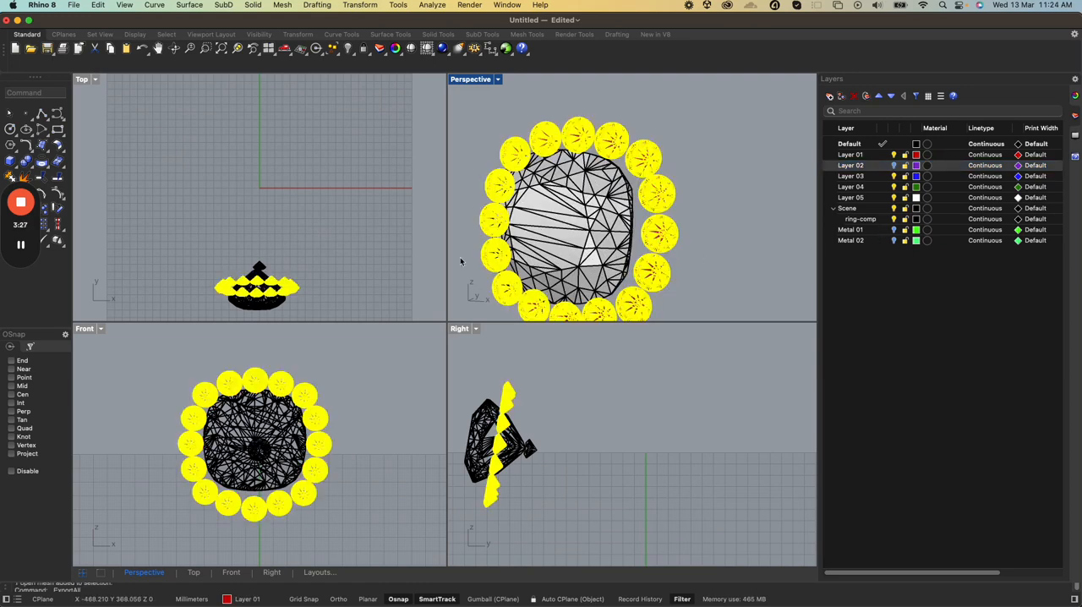
scroll(511, 262, "up", 2)
scroll(602, 242, "down", 2)
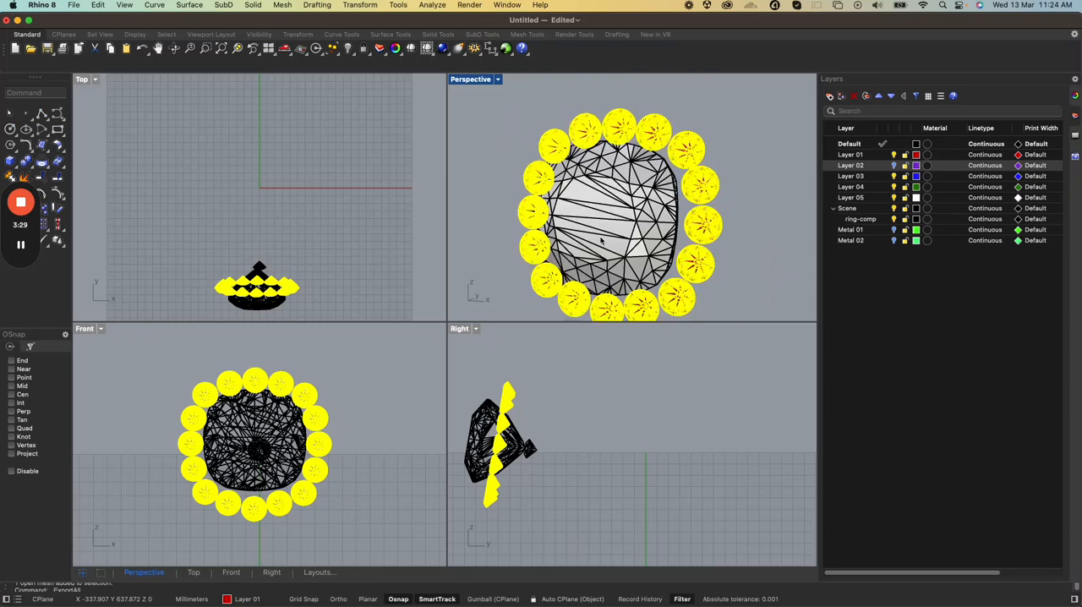
scroll(671, 239, "down", 1)
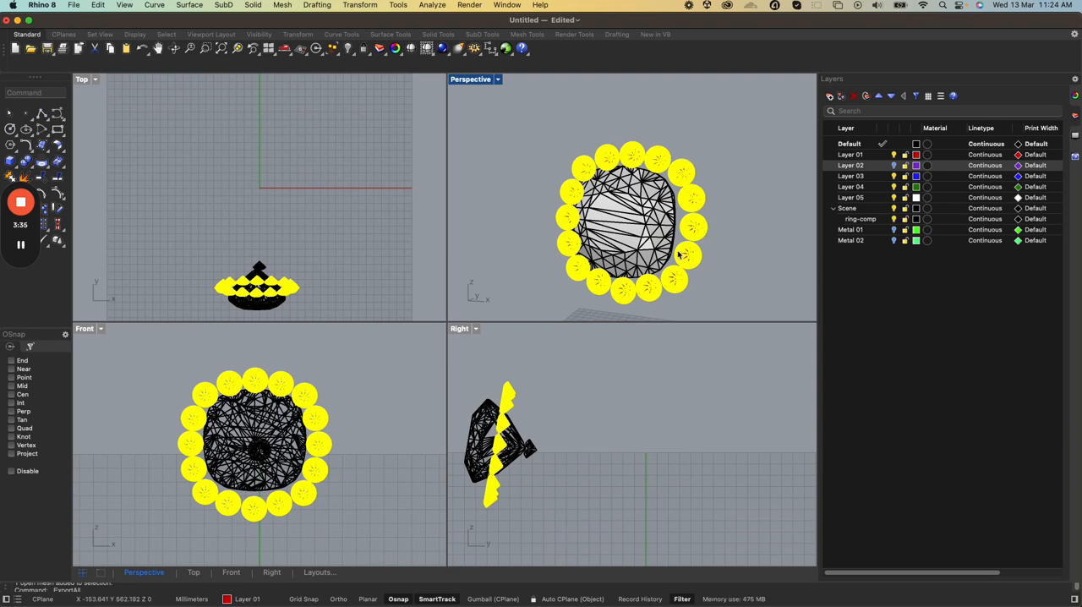
left_click(29, 96)
type("ung")
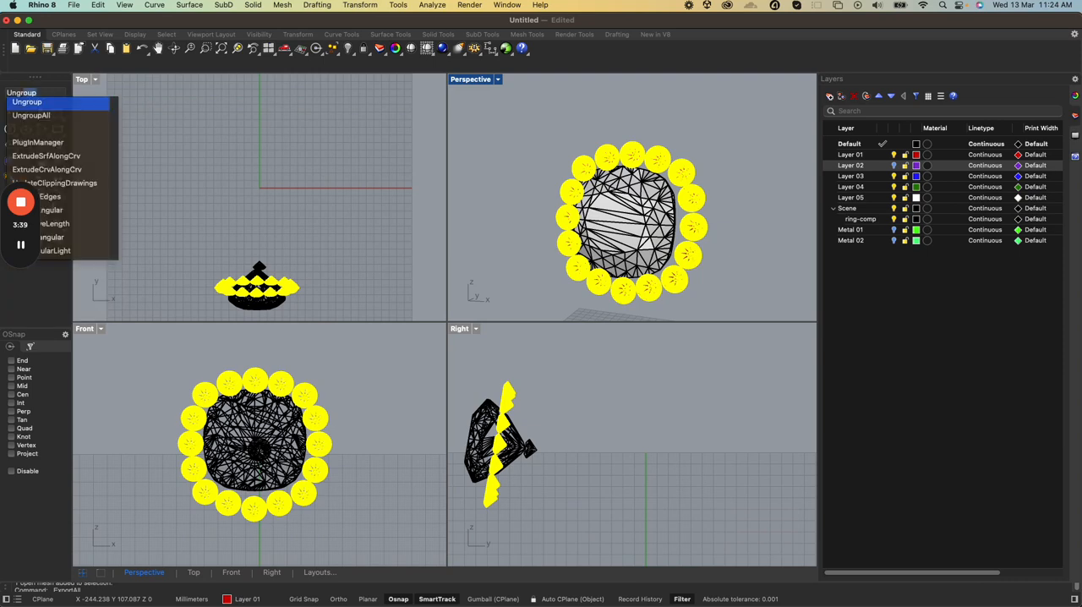
key("Return")
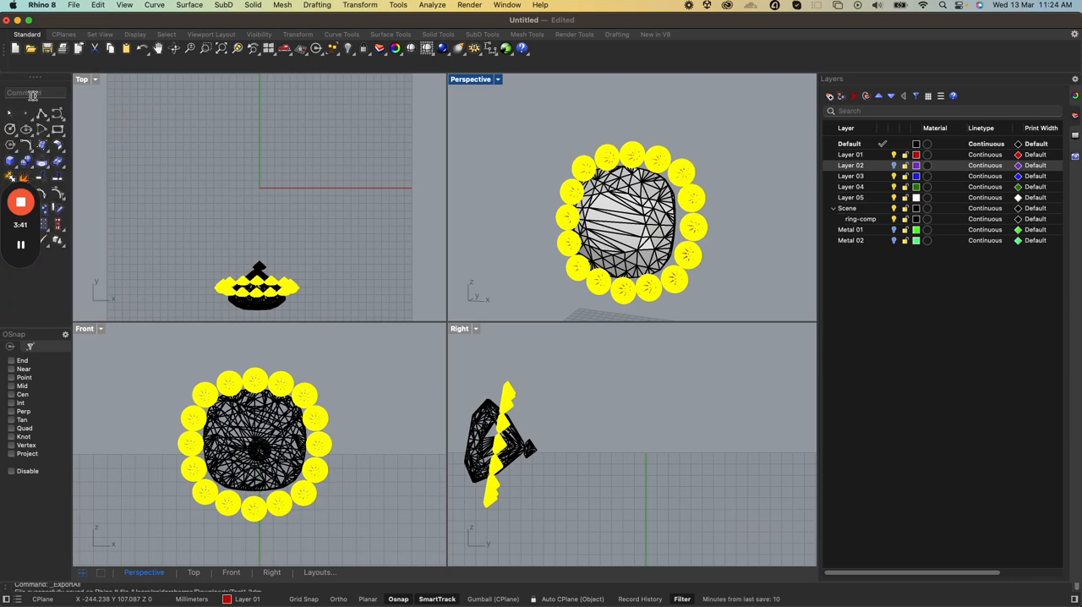
Select several halo gems one at a time to check whether they are separate objects
left_click(516, 160)
left_click(606, 158)
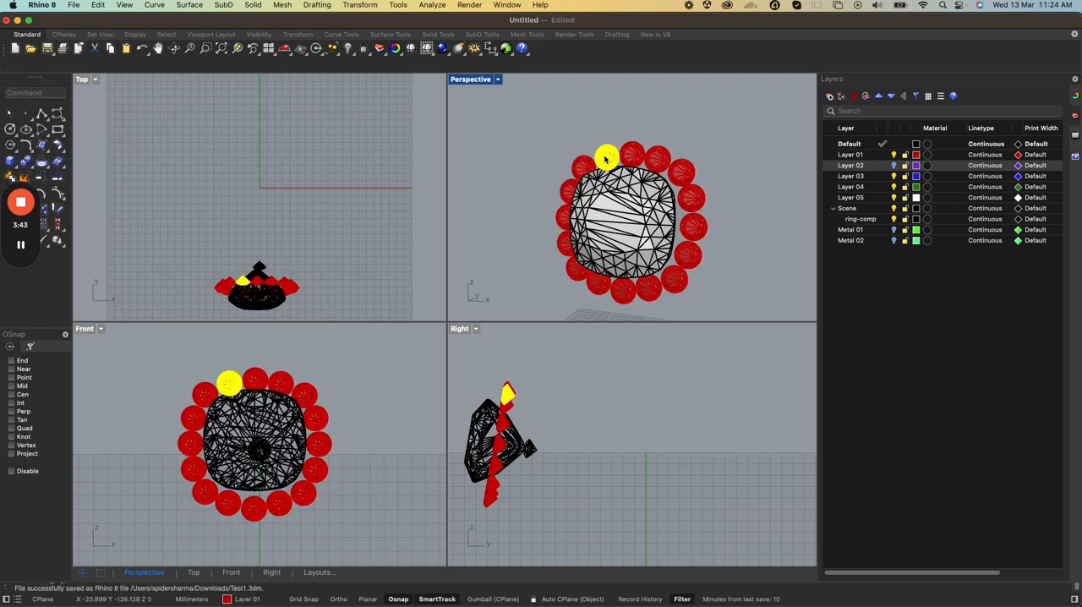
left_click(634, 157)
left_click(656, 159)
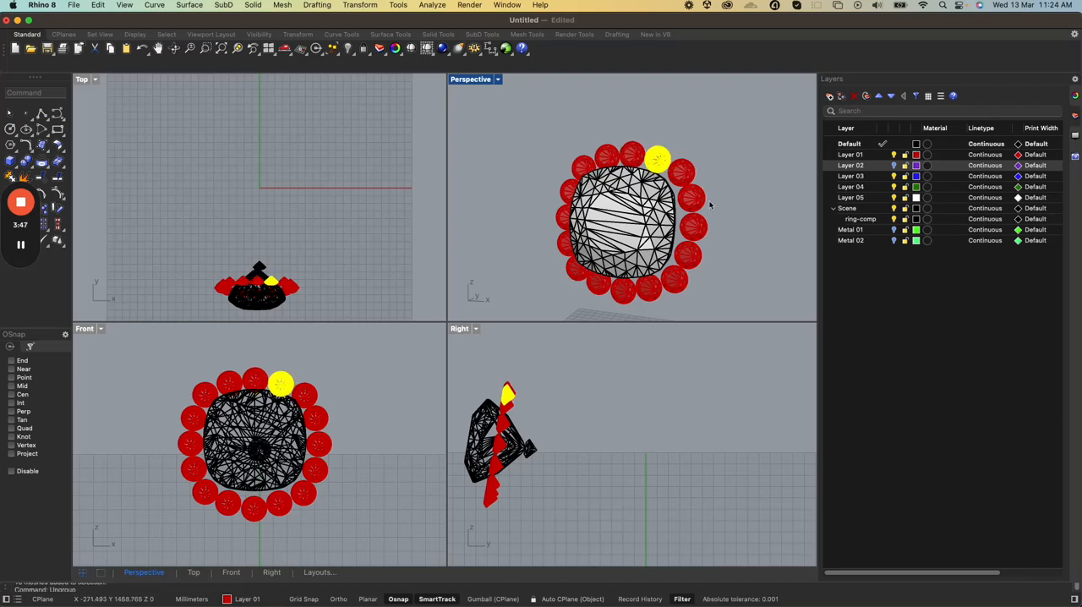
left_click(650, 293)
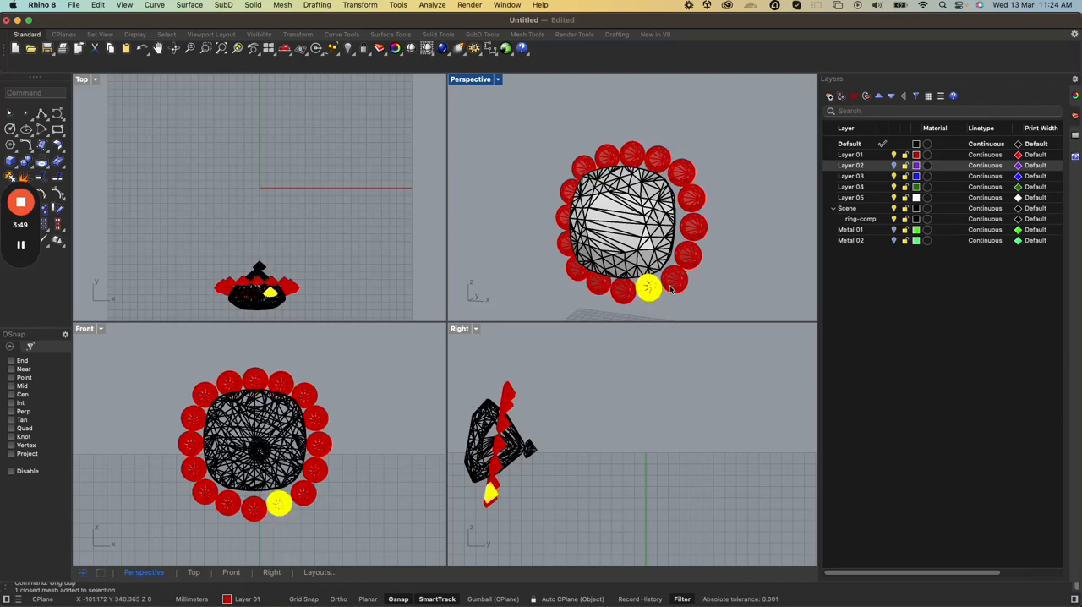
left_click(672, 287)
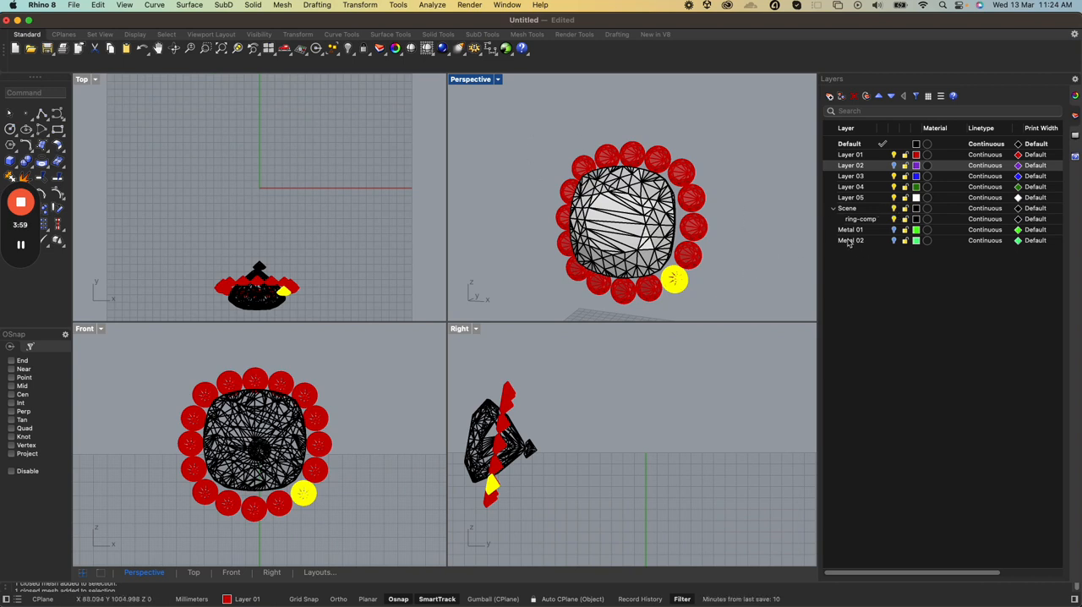
Hide the Scene layer containing the centre stone and select all the halo gems
left_click(638, 238)
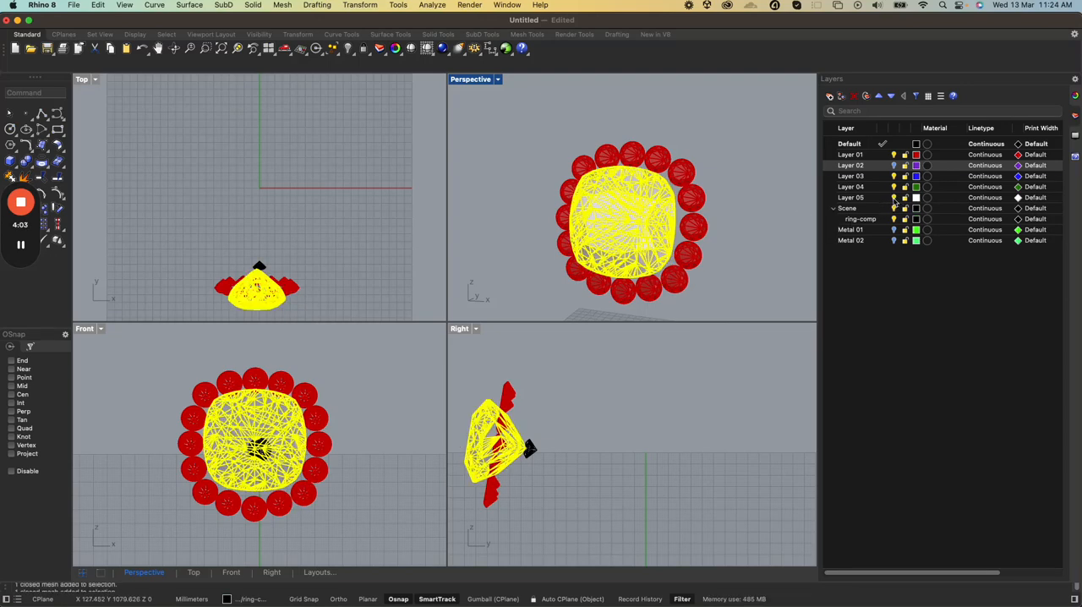
left_click(894, 198)
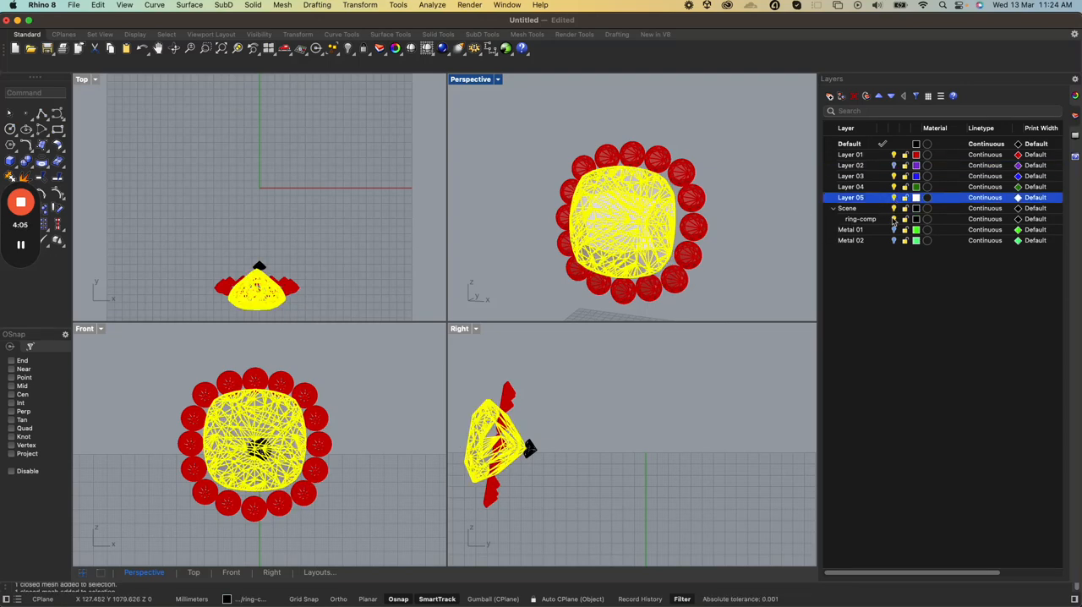
left_click(893, 209)
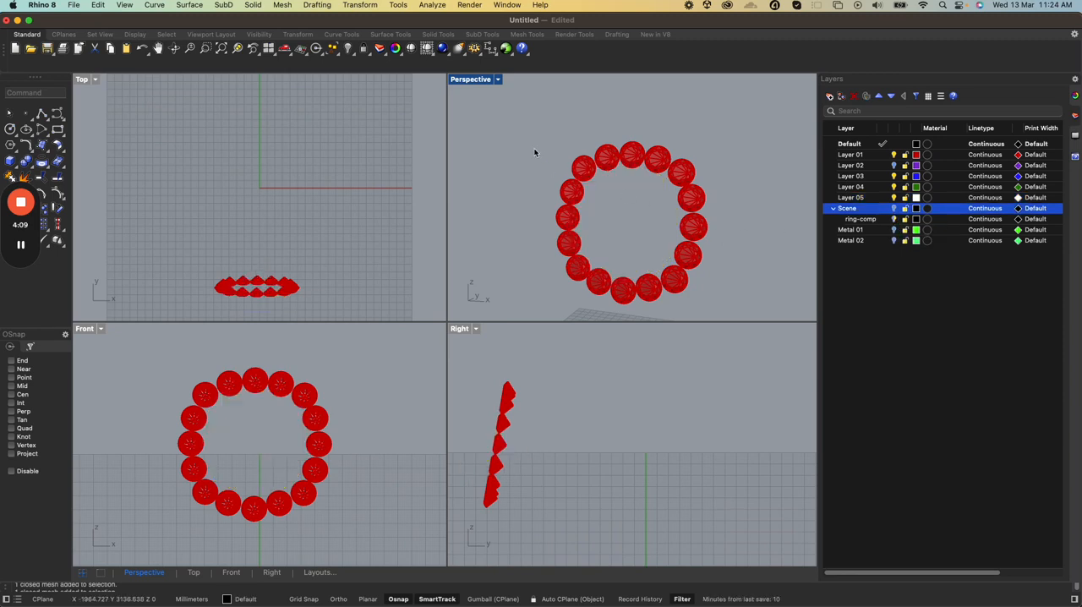
left_click_drag(515, 130, 746, 309)
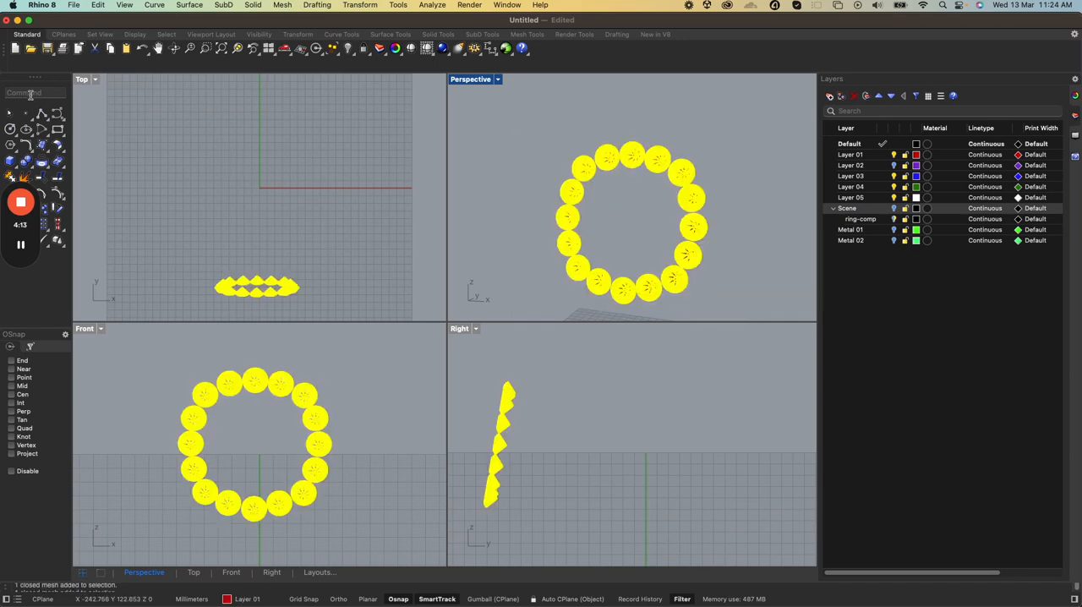
Group the selected halo gems and pick one of them to check the grouping
type("Group")
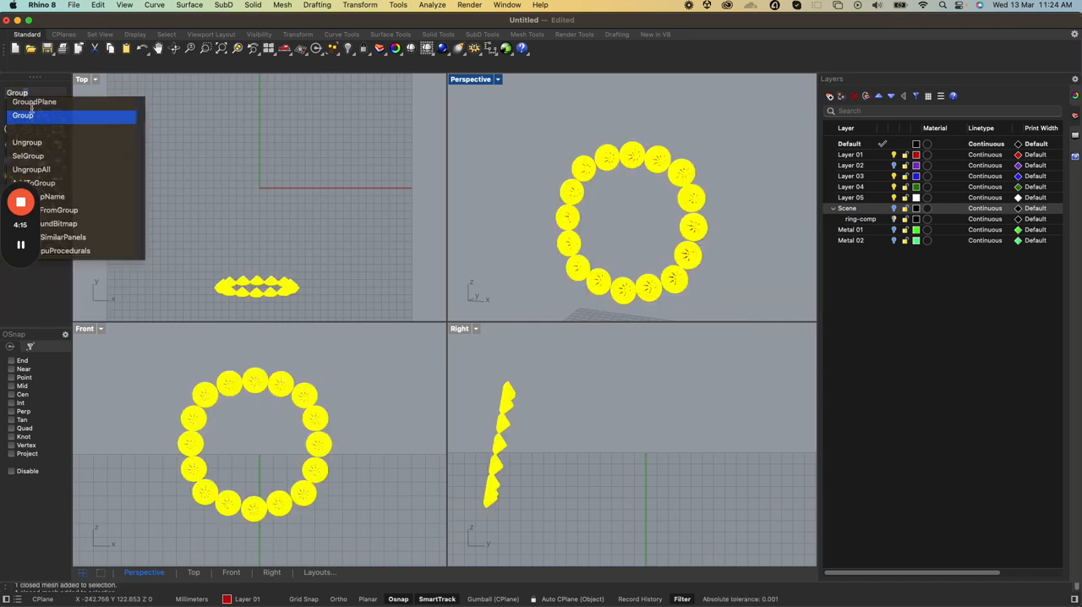
left_click(29, 119)
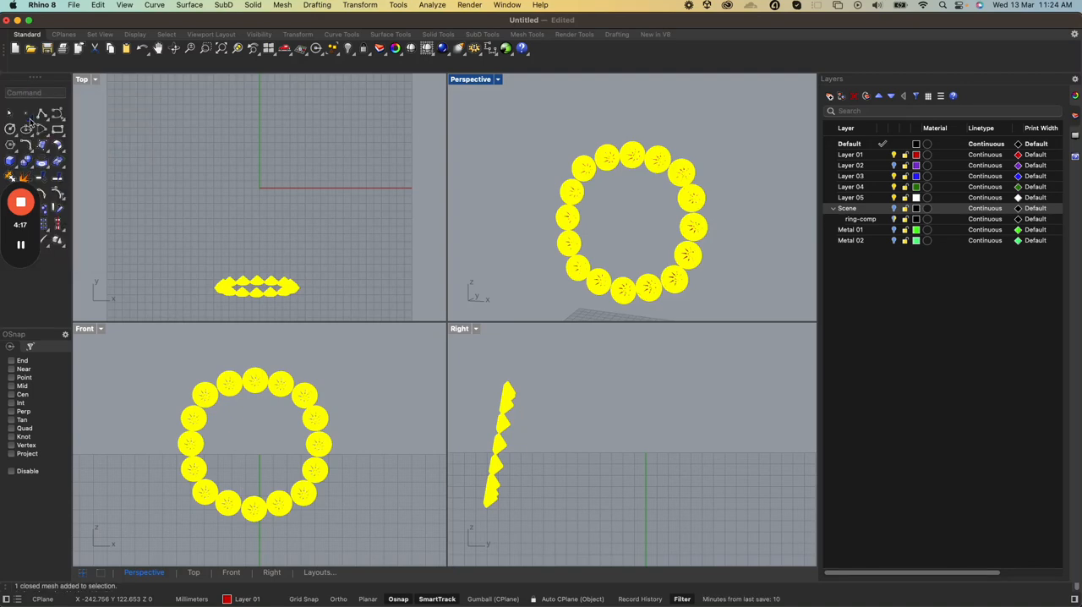
left_click(668, 187)
left_click(681, 175)
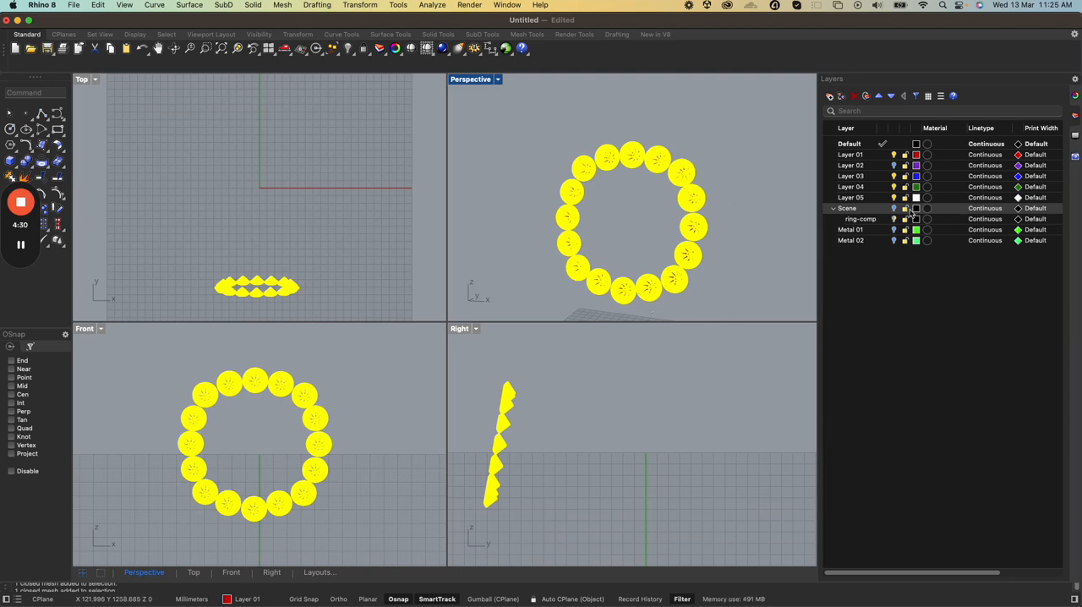
Show the Metal 02, Metal 01, Scene and Layer 02 layers again and clear the halo gem selection
left_click(894, 240)
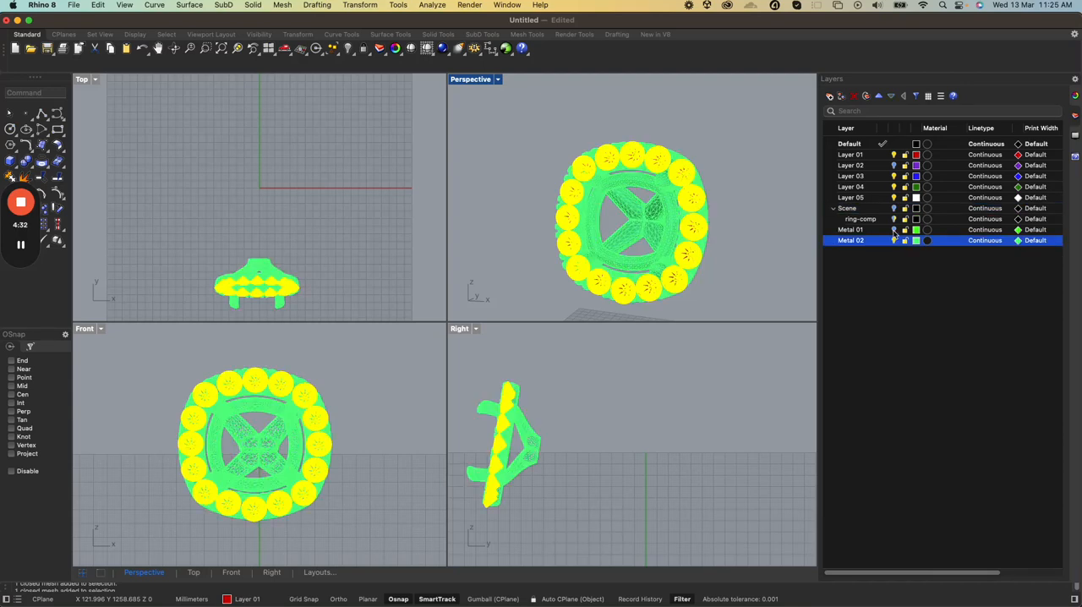
left_click(894, 230)
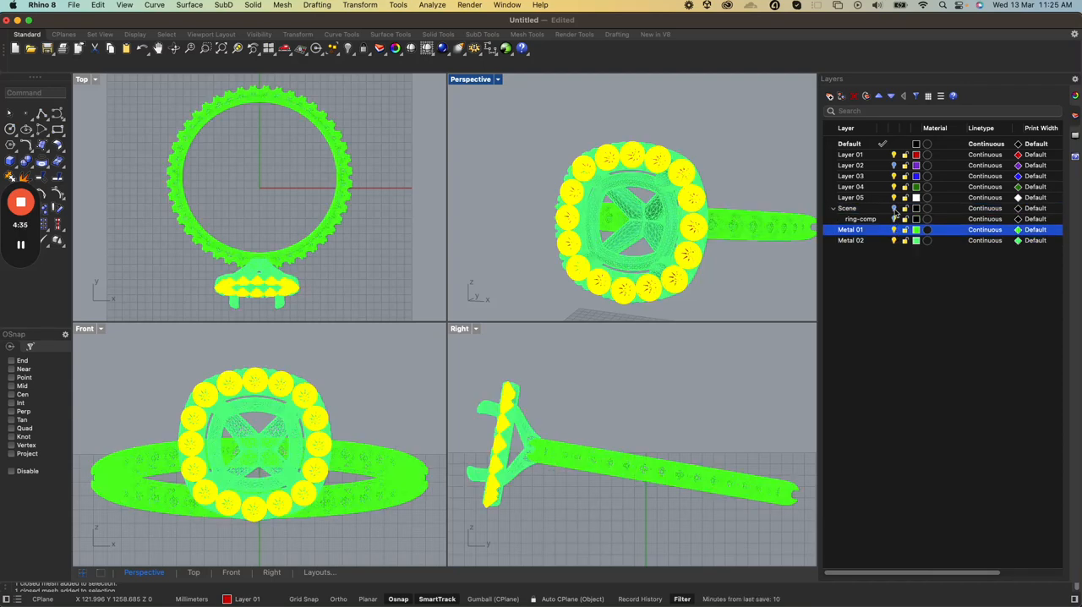
left_click(895, 208)
left_click(894, 166)
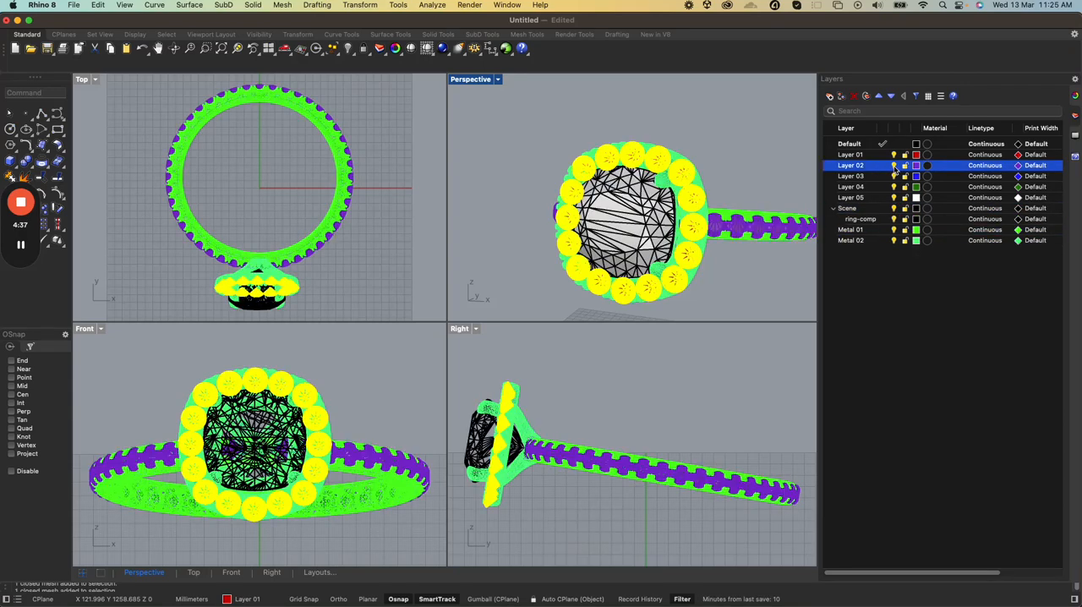
scroll(689, 252, "up", 2)
scroll(689, 252, "down", 2)
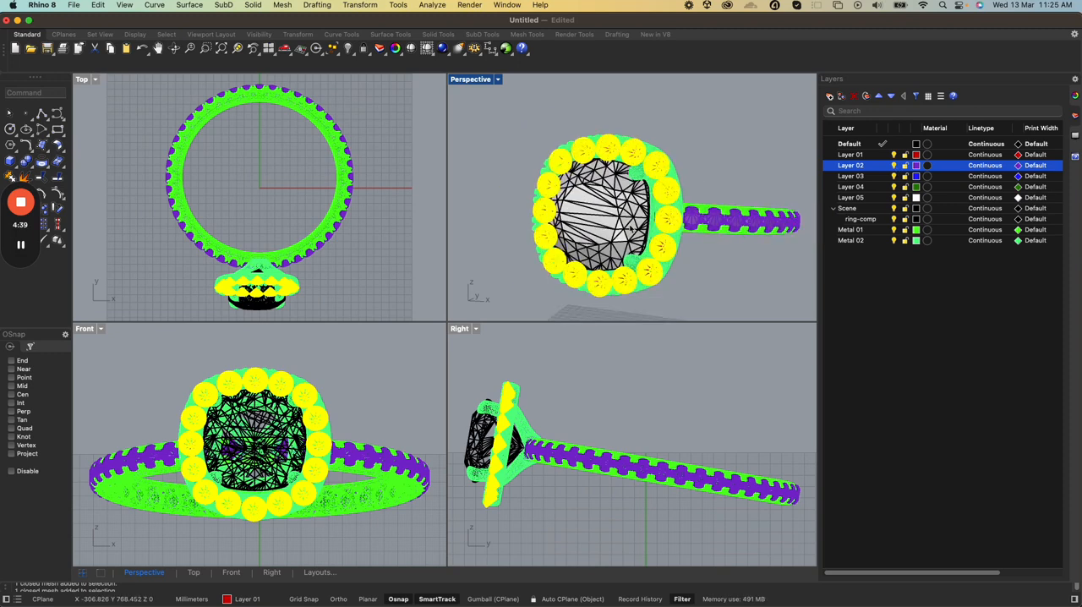
left_click(686, 172)
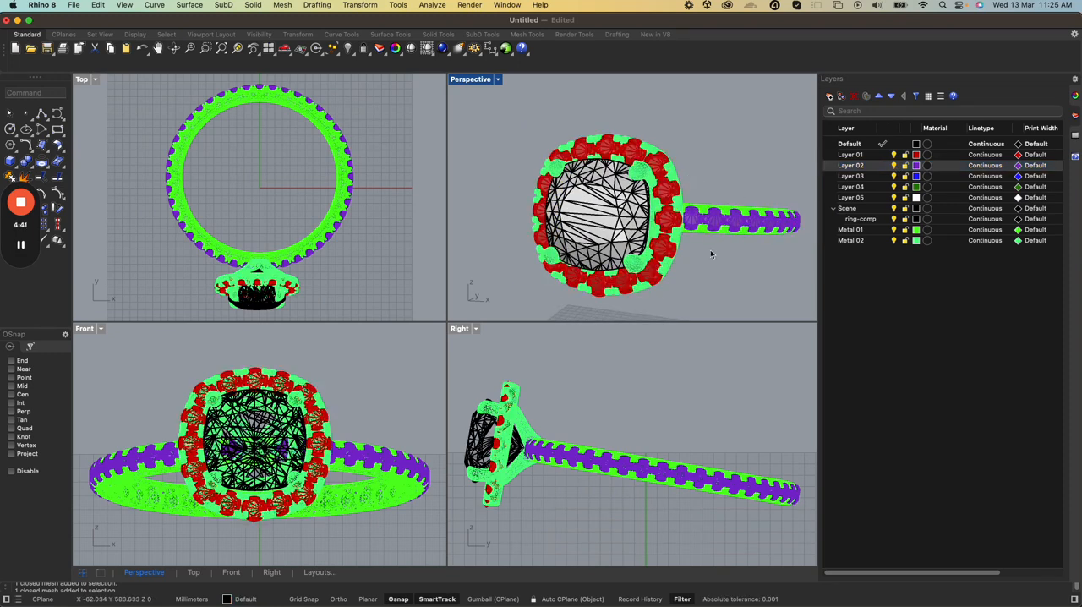
Check how the halo and band gems are grouped, and toggle the Scene layer's visibility to check whether it holds the centre stone
scroll(678, 272, "up", 2)
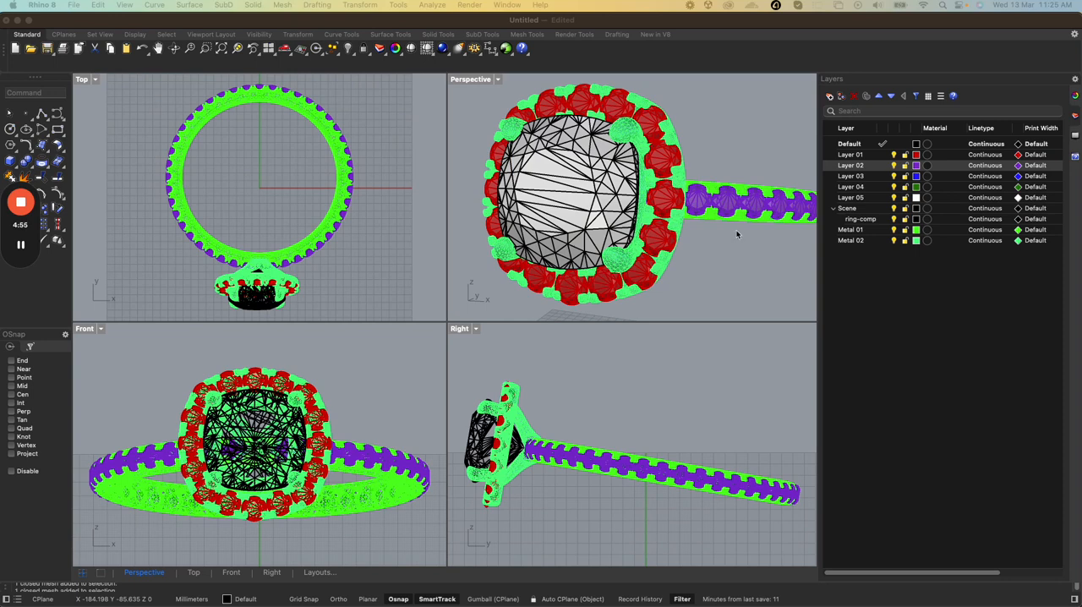
left_click(558, 191)
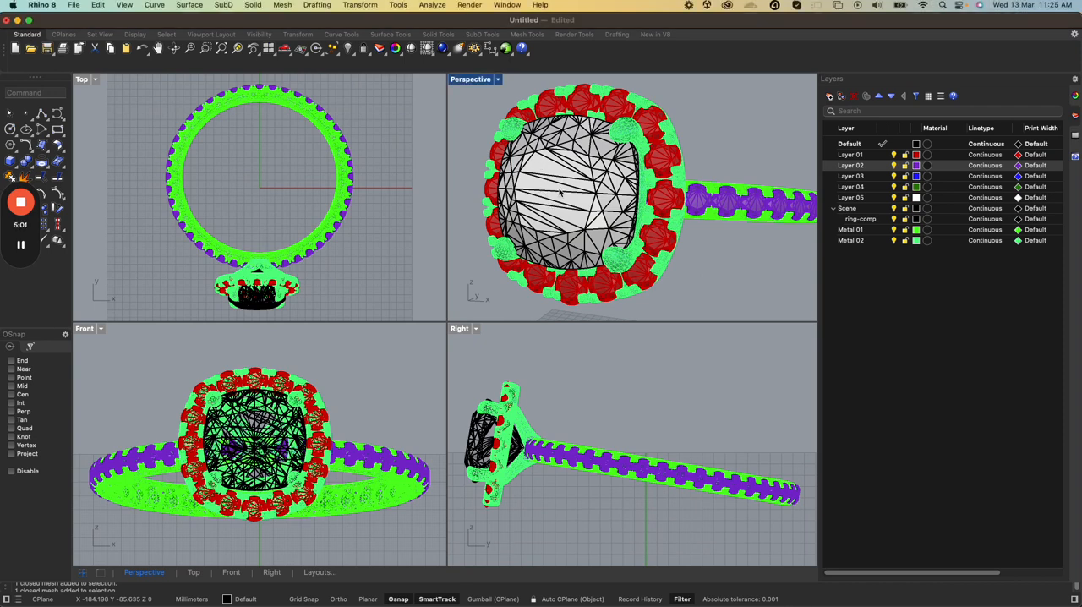
left_click(559, 192)
left_click(661, 197)
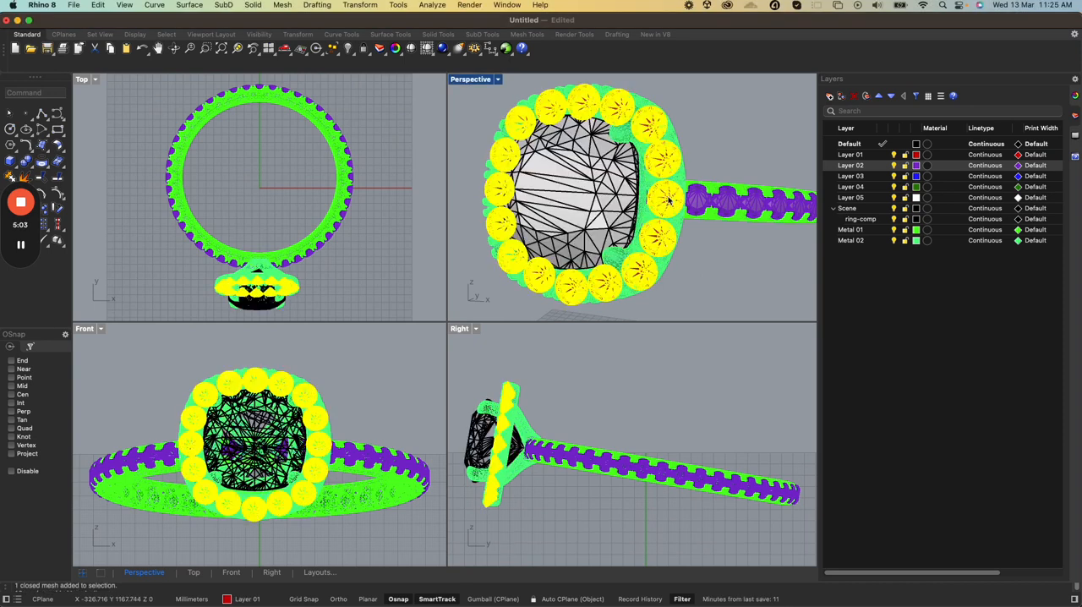
left_click(725, 209)
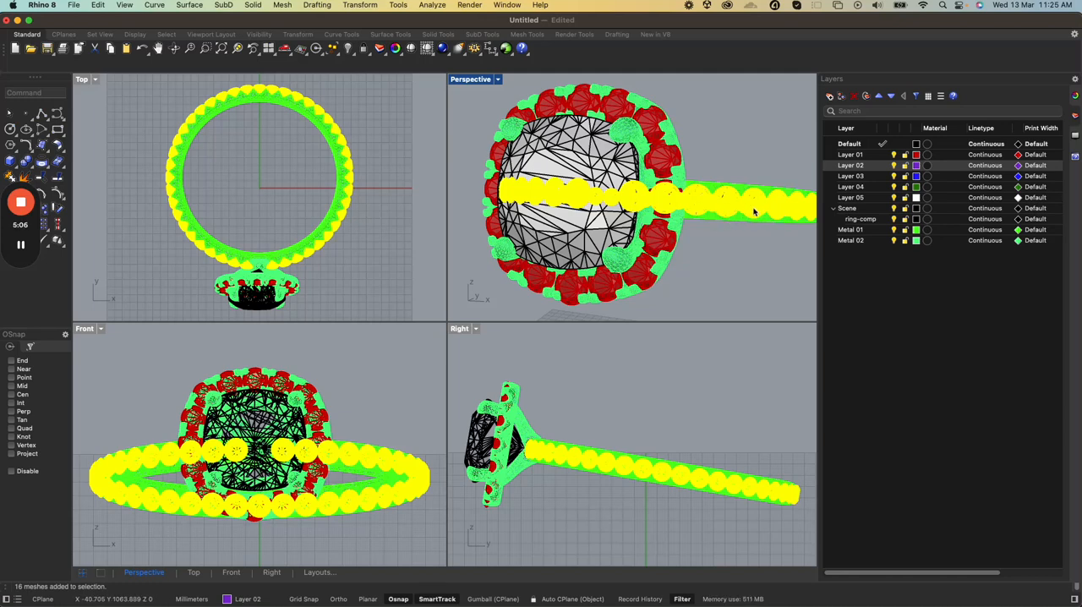
left_click(580, 167)
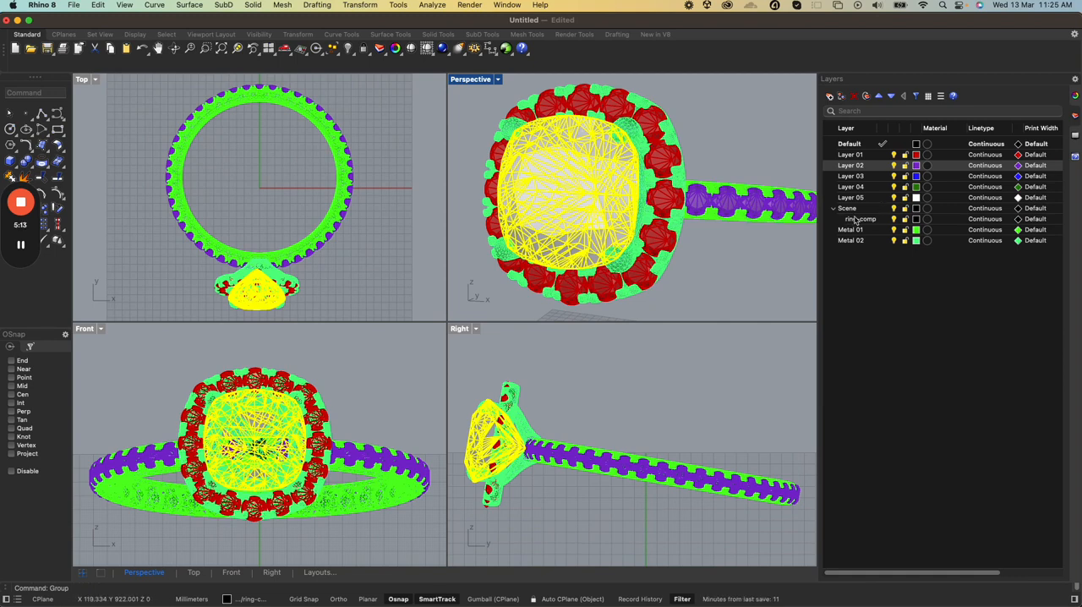
left_click(892, 210)
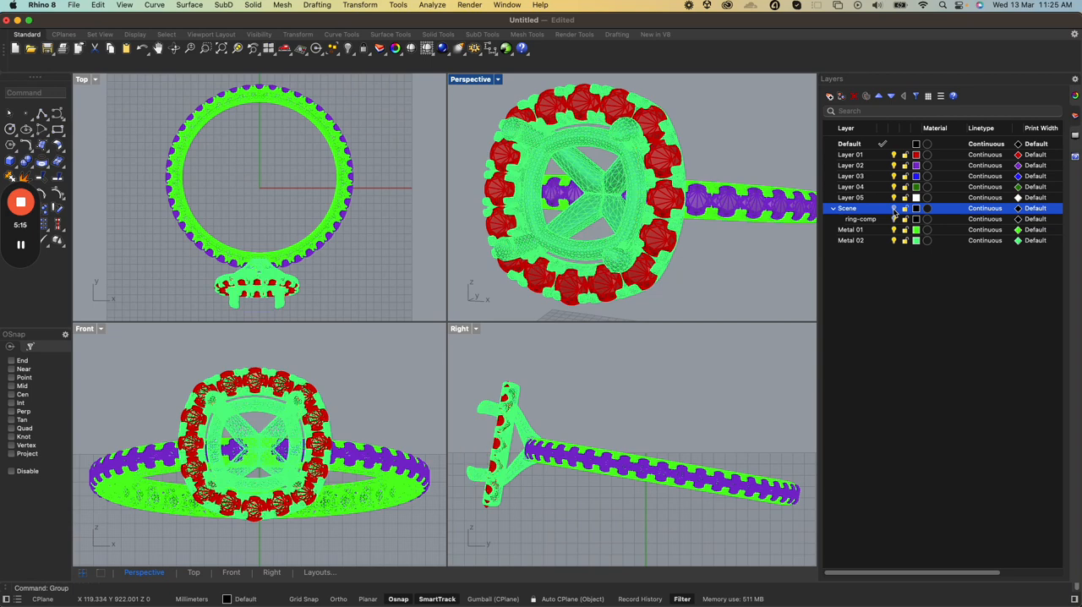
left_click(893, 209)
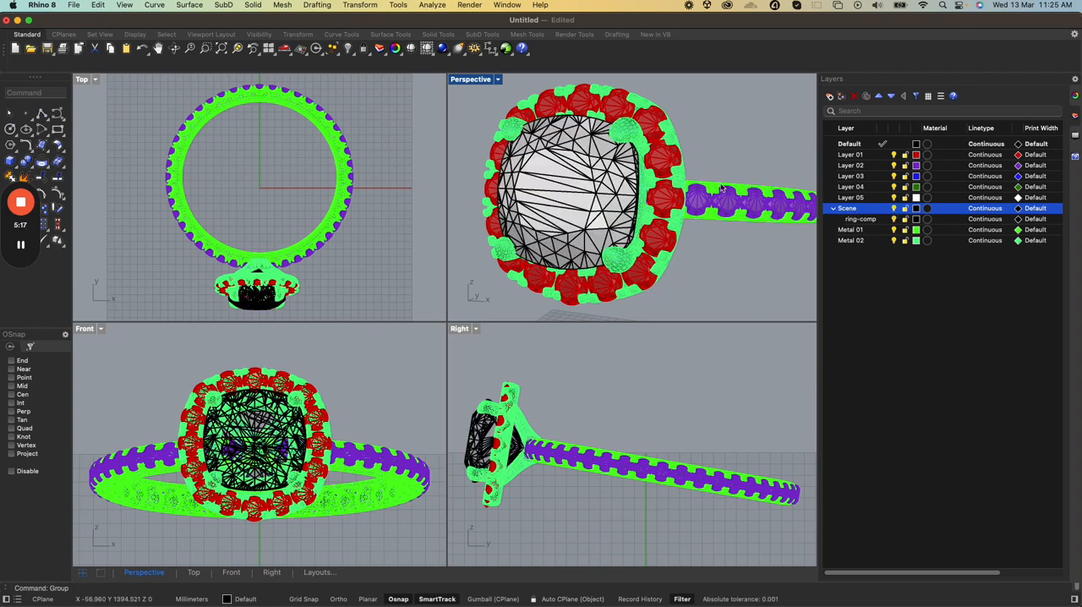
Assign the centre stone to Layer 03 in its object properties
left_click(614, 200)
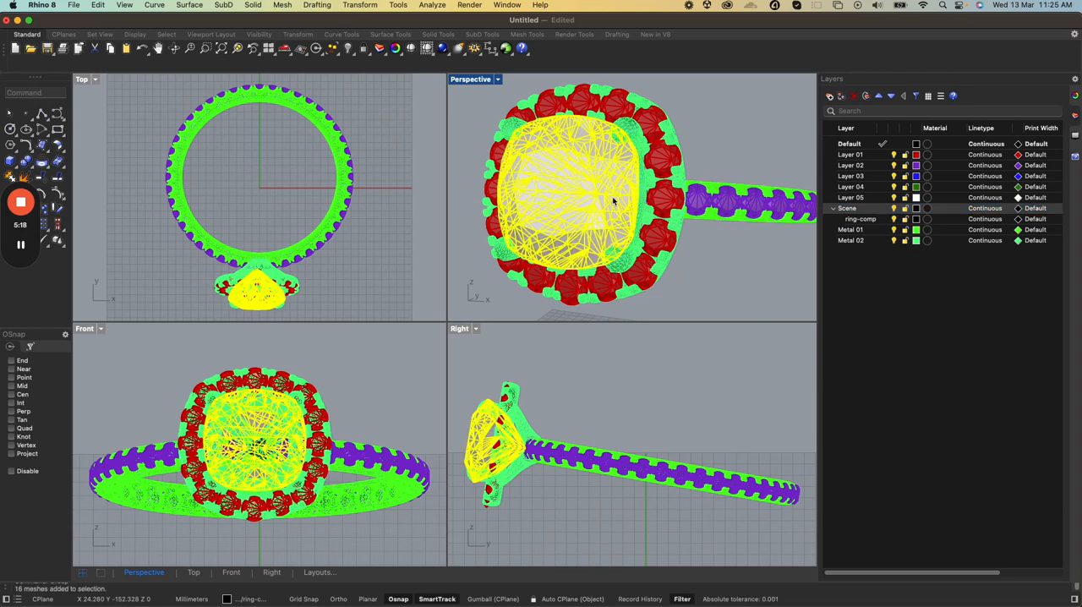
left_click(1073, 114)
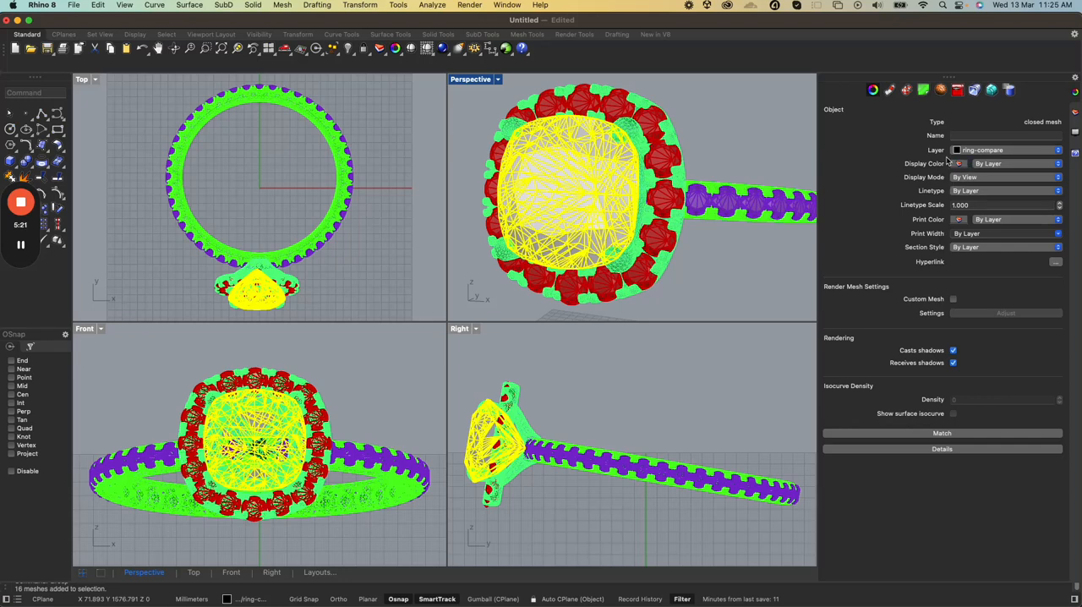
left_click(1021, 152)
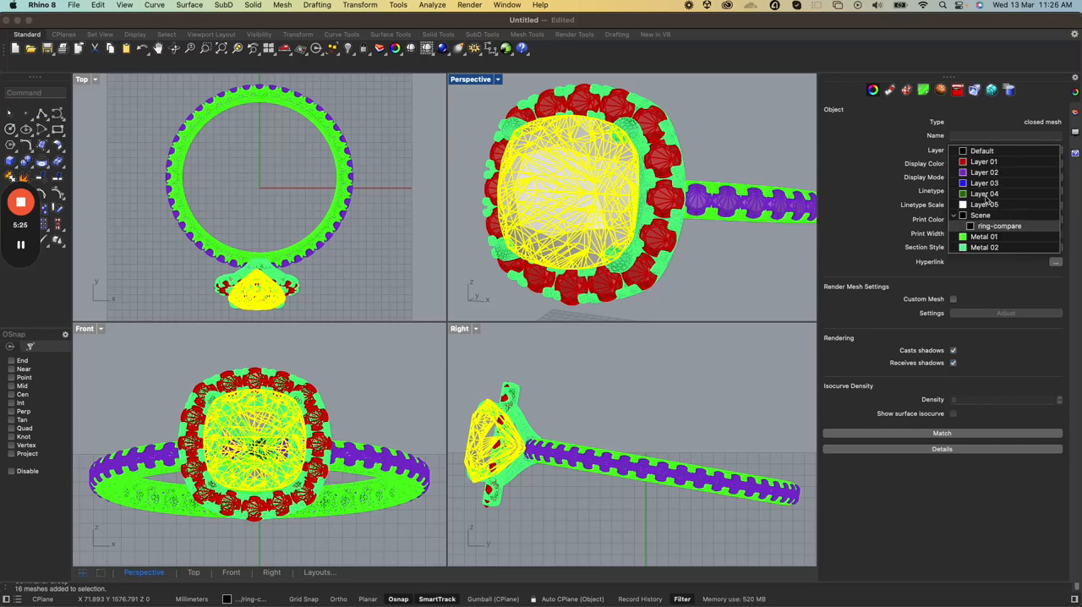
left_click(987, 185)
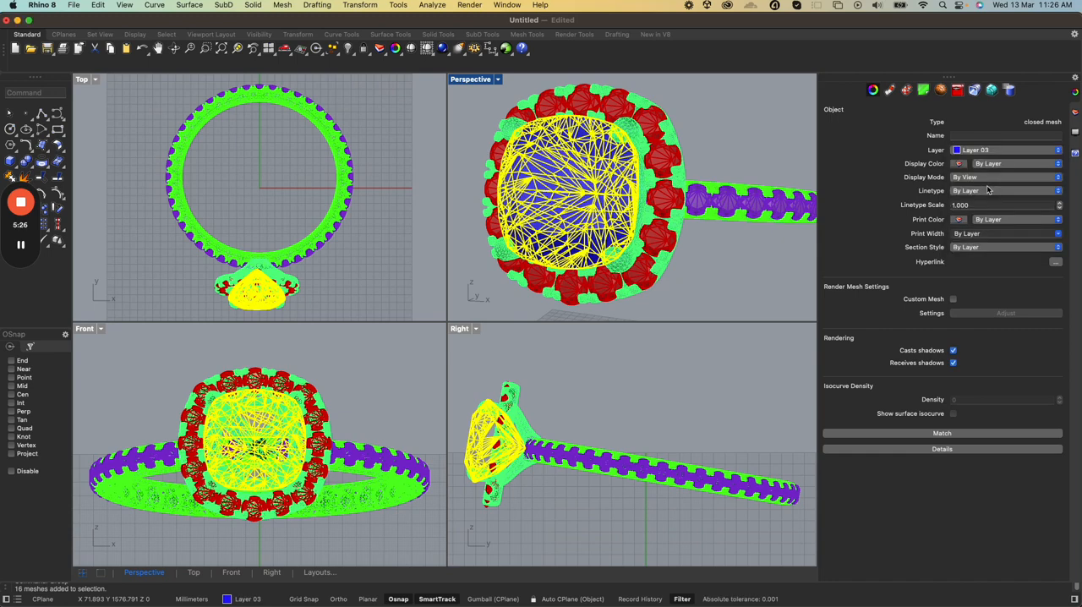
left_click(710, 258)
Select the centre stone, halo gems and band gems in turn to compare their assigned layers and grouping
left_click(554, 211)
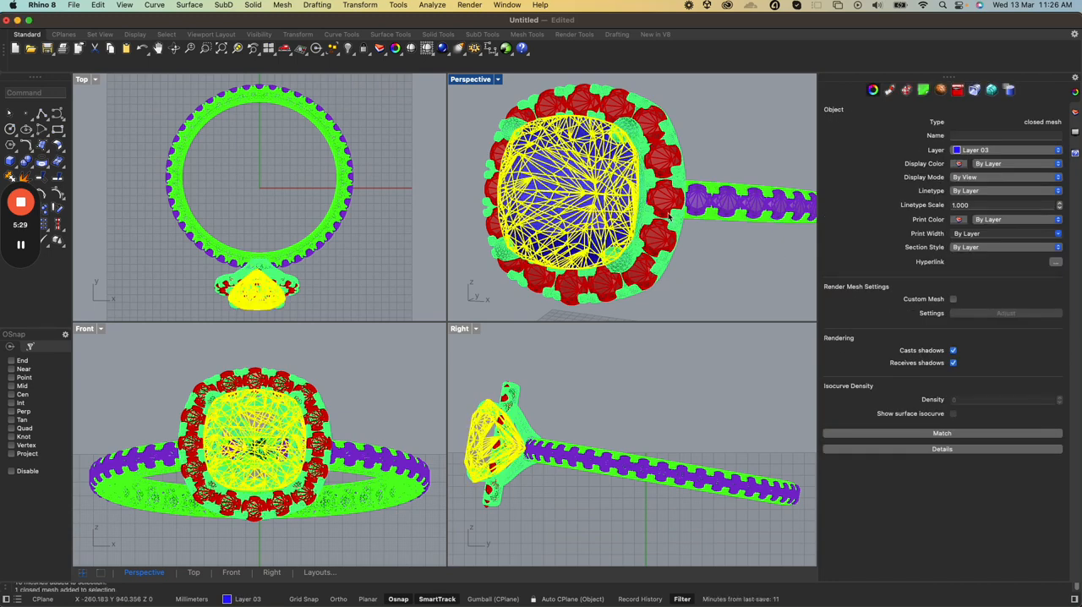
left_click(663, 206)
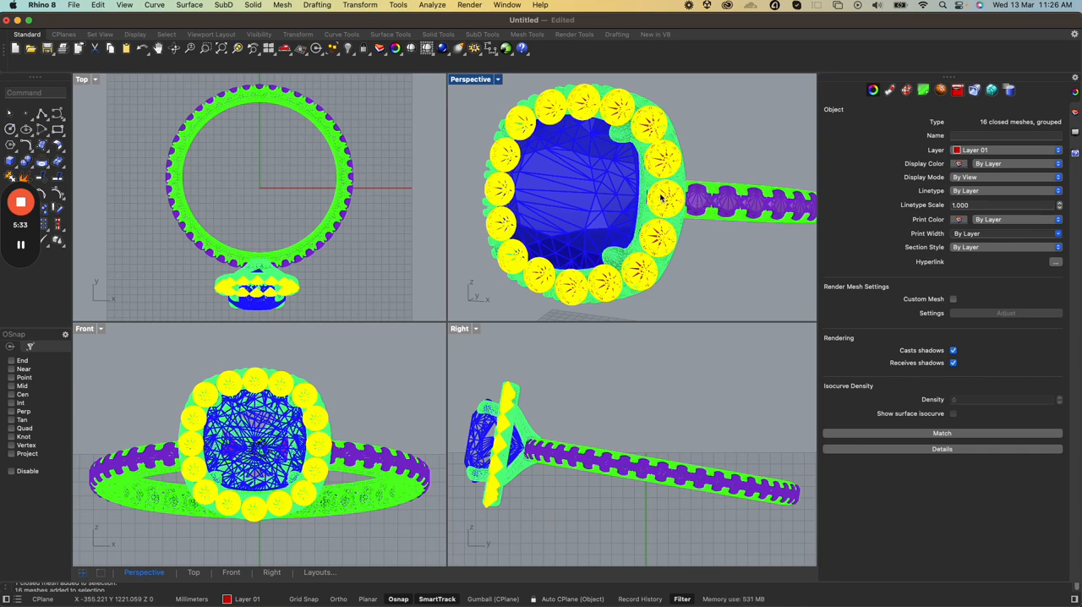
left_click(694, 202)
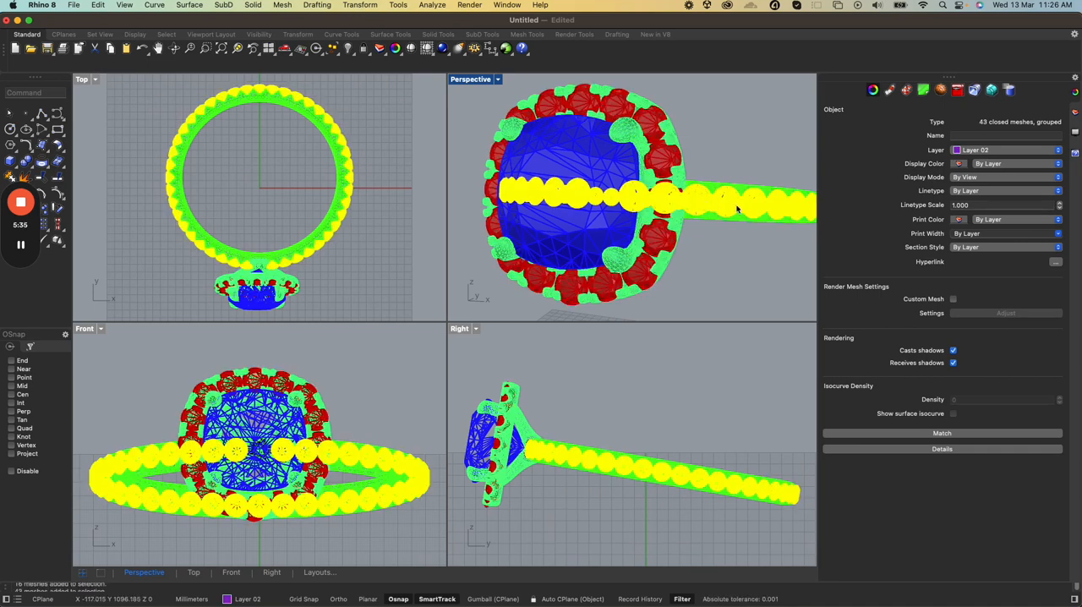
left_click(659, 159)
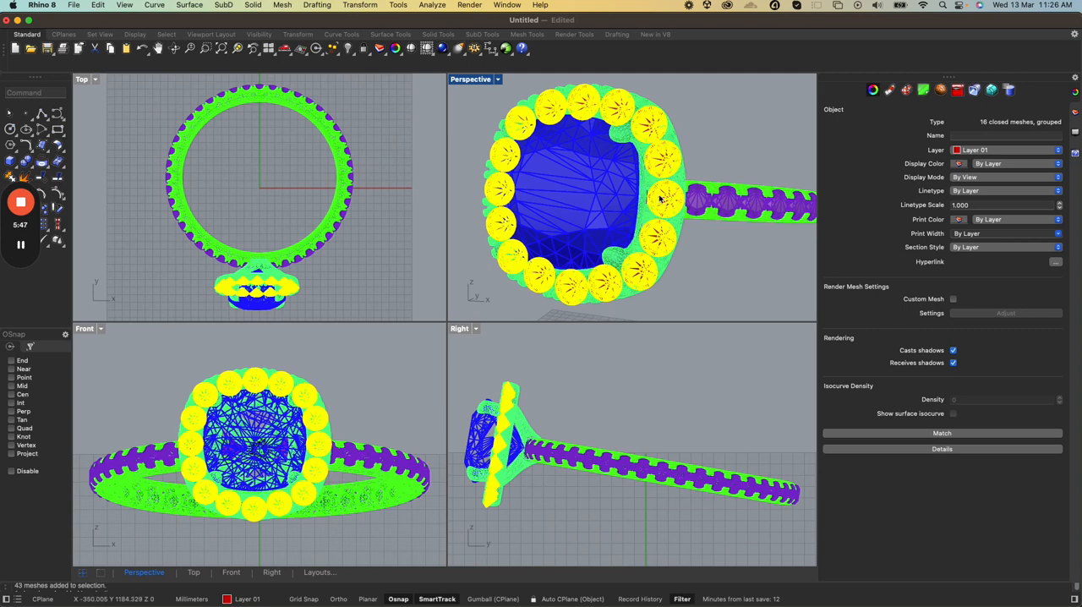
left_click(706, 207)
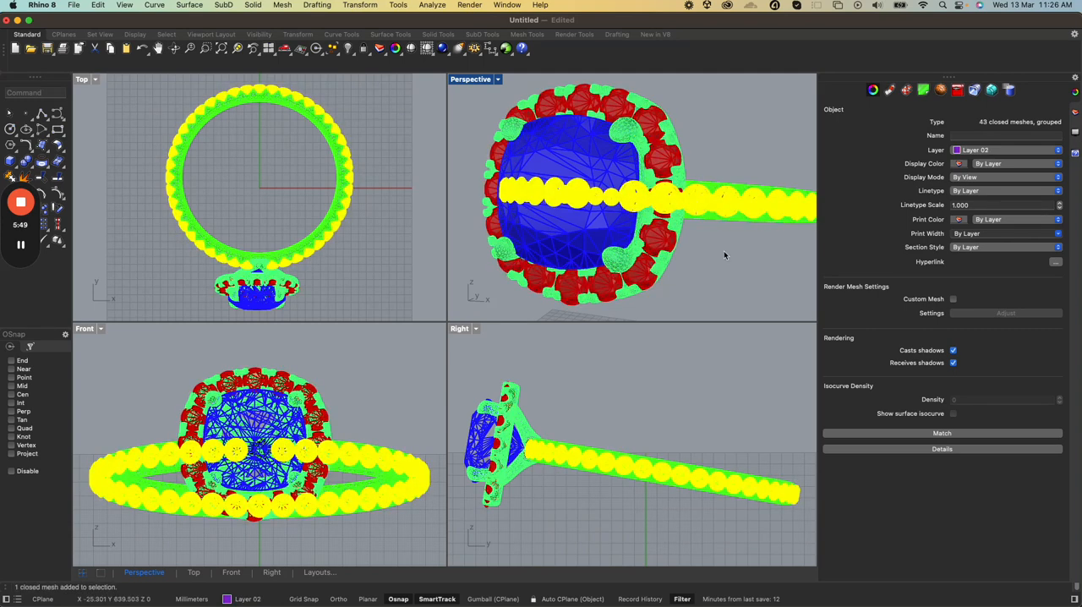
Move the grouped band gems to Layer 01 and deselect them
left_click(724, 250)
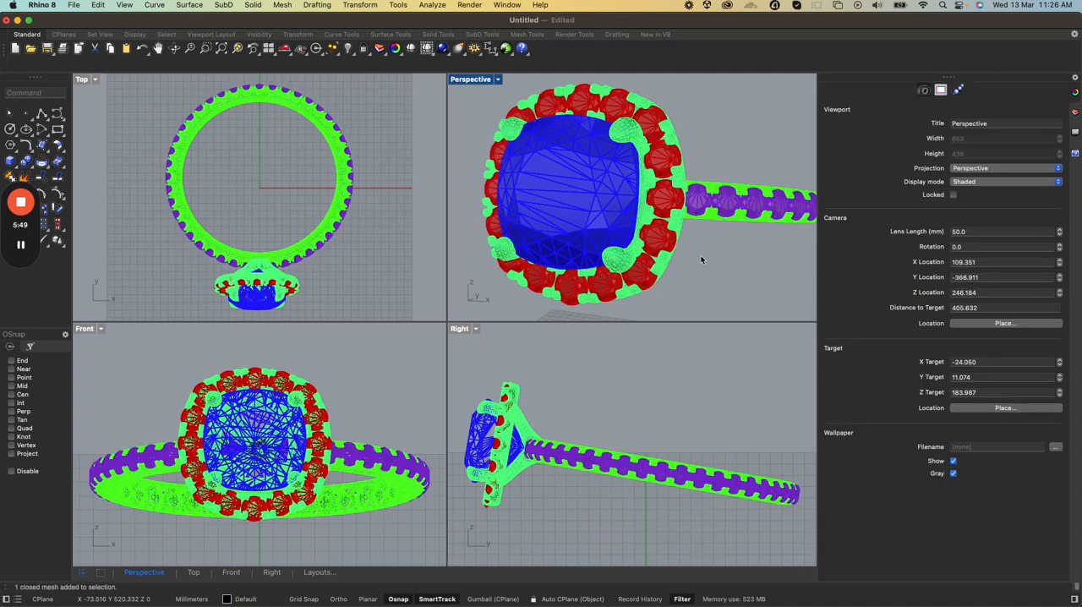
left_click(701, 204)
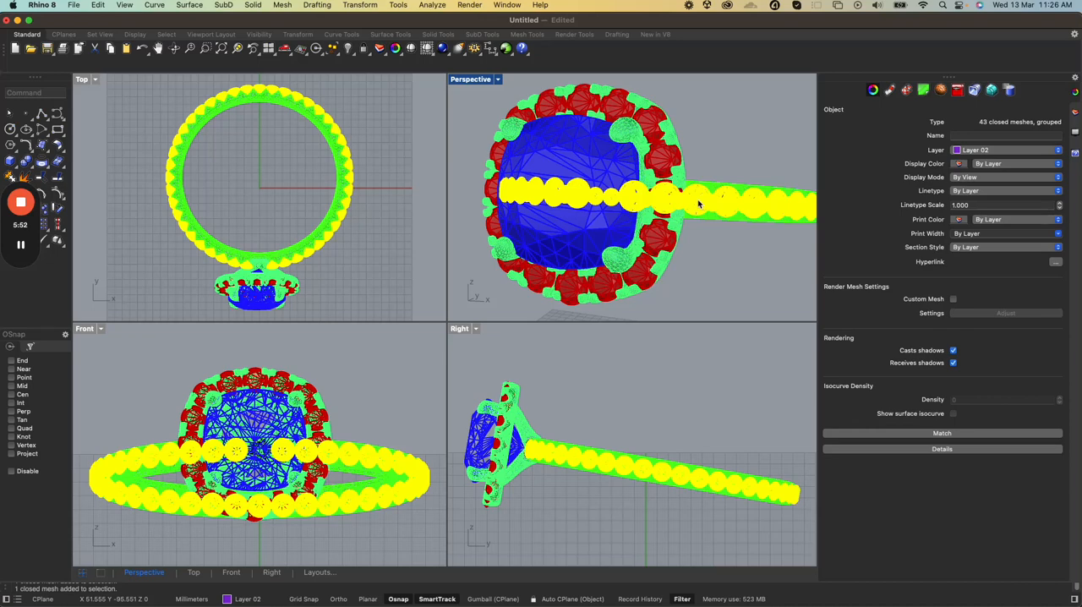
left_click(983, 151)
left_click(983, 161)
left_click(757, 256)
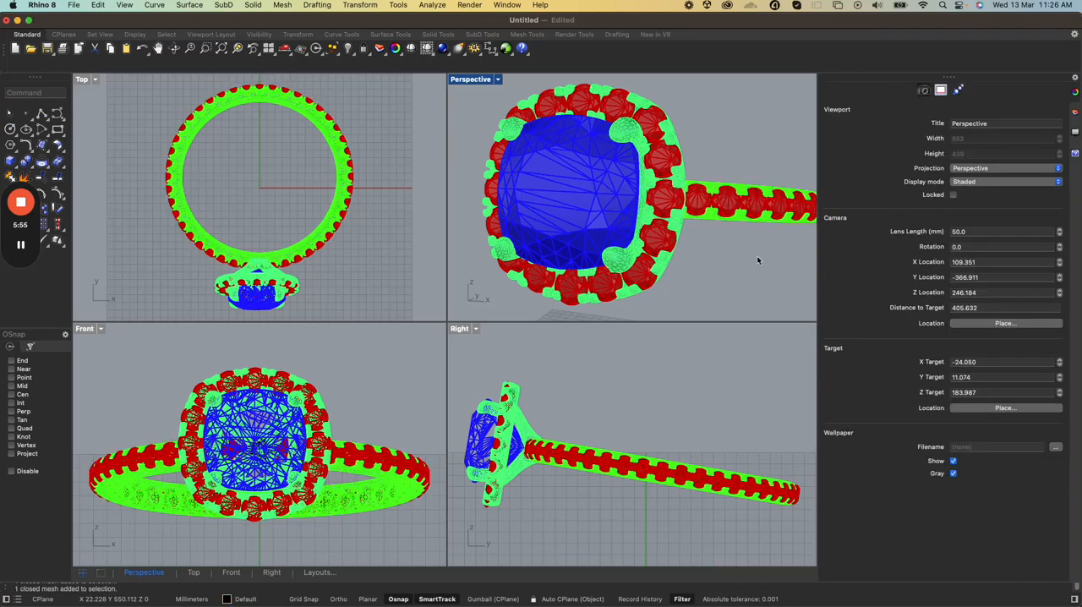
Export the model to the Downloads folder as Test1 in the Rhino 8 3D Models (3dm) format
left_click(73, 5)
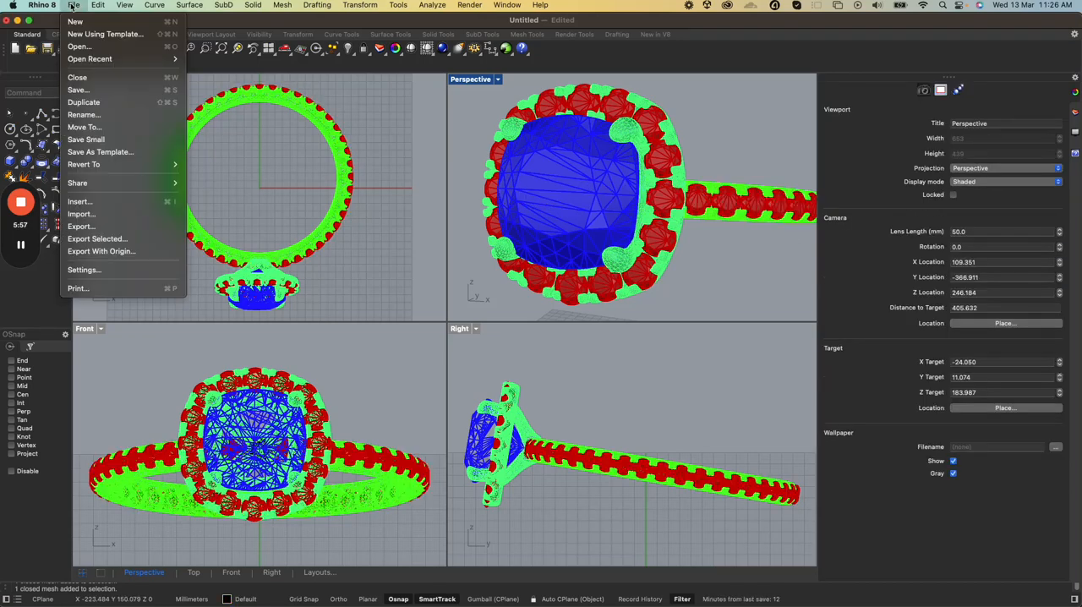
left_click(83, 226)
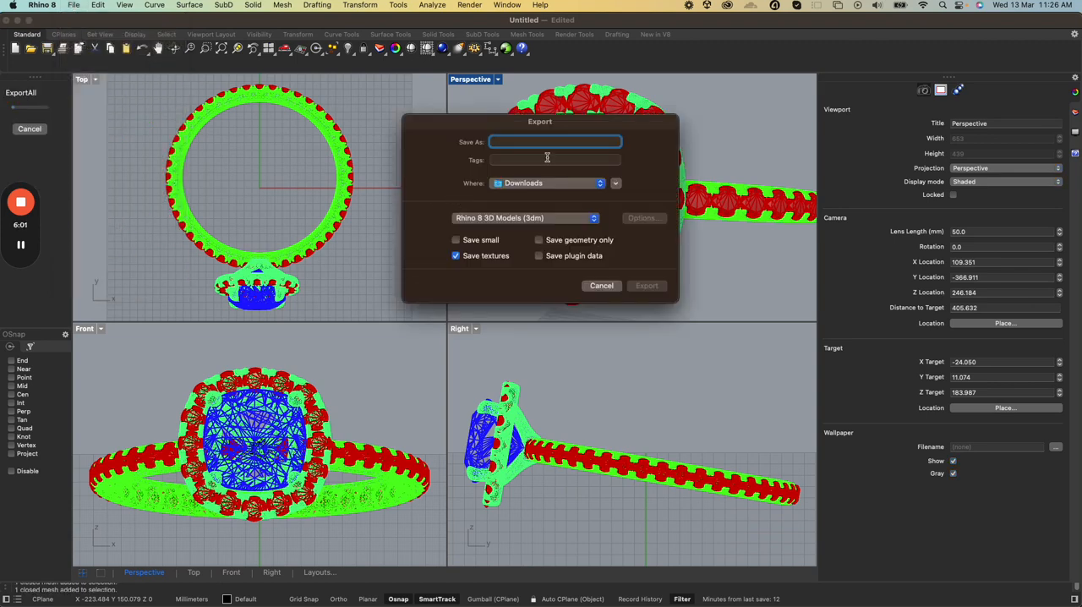
type("Test1")
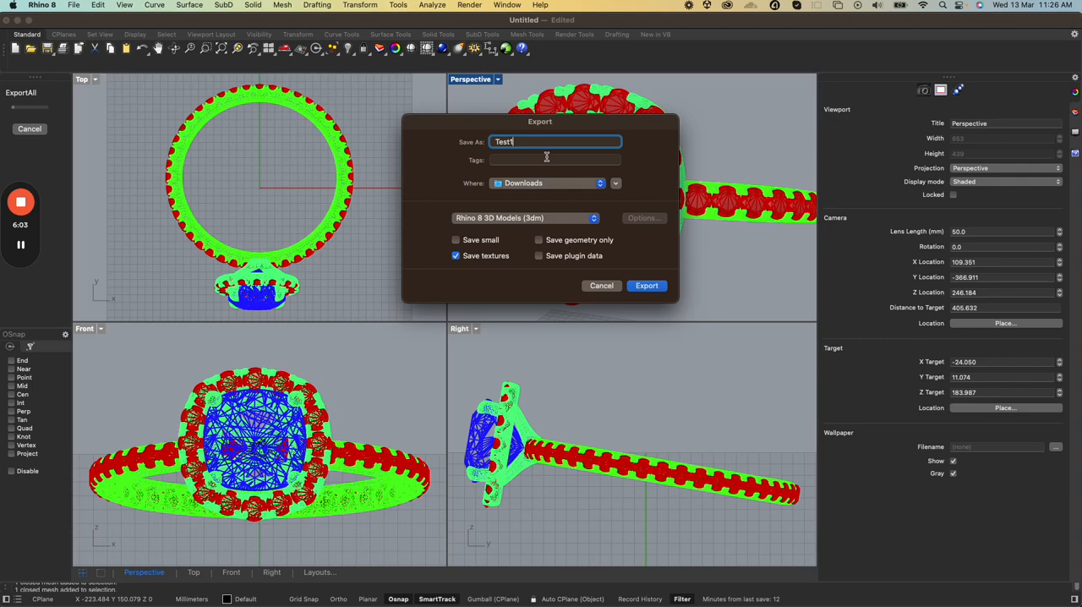
left_click(647, 287)
left_click(586, 270)
Switch to the webgi editor in Chrome, clear its scene and load the exported Test1.3dm file
key("ctrl+Up")
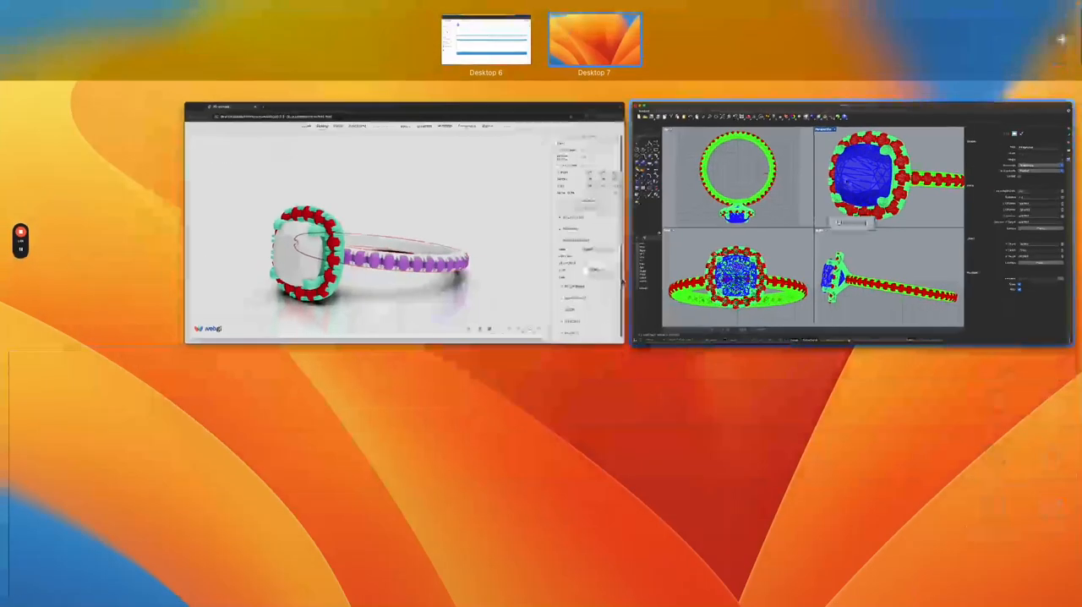
left_click(554, 245)
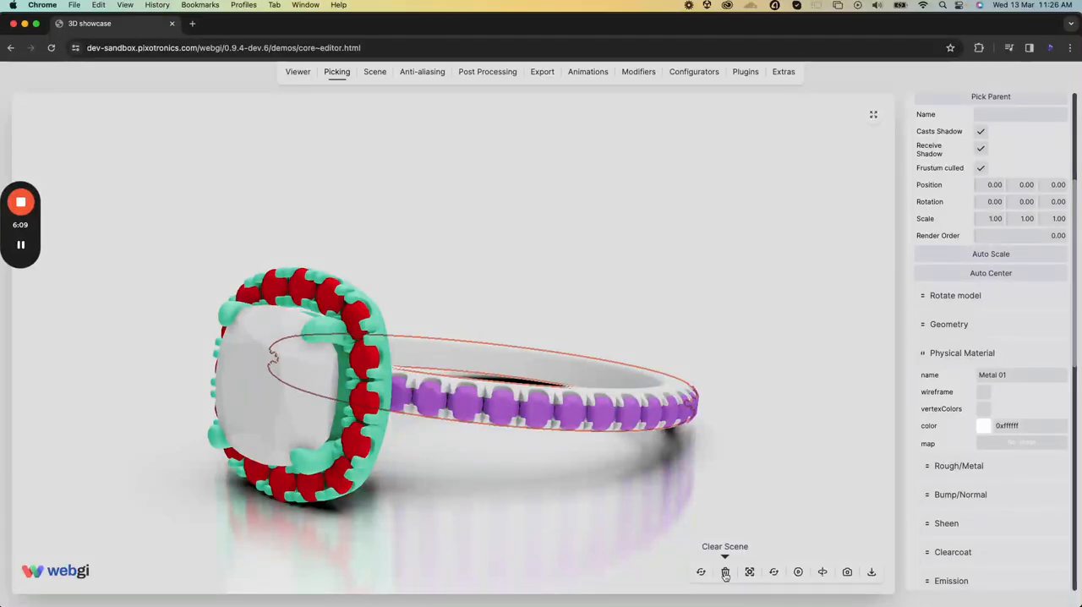
left_click(725, 572)
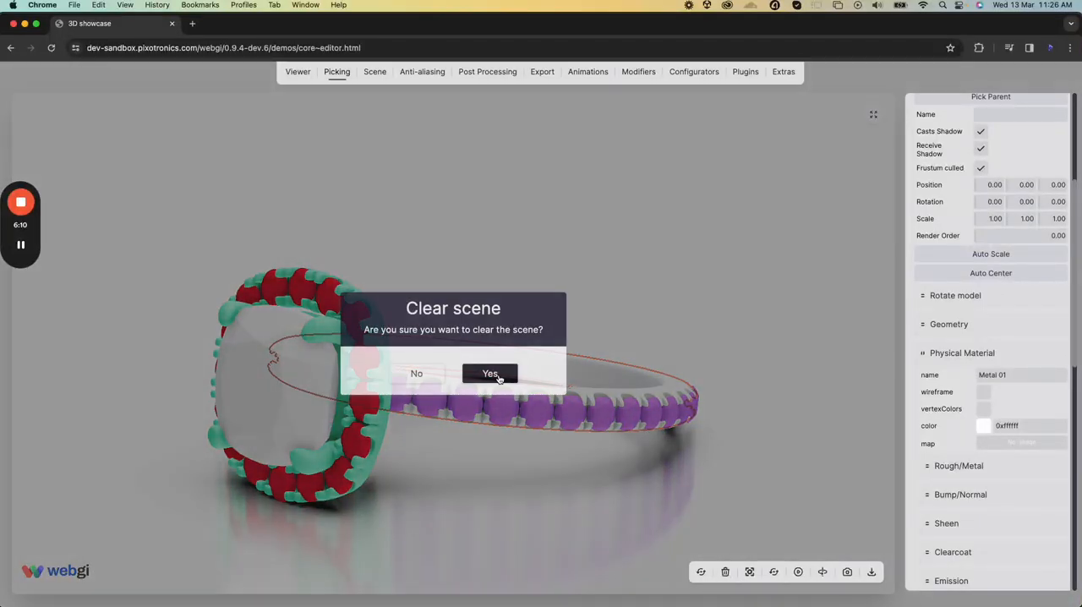
left_click(490, 374)
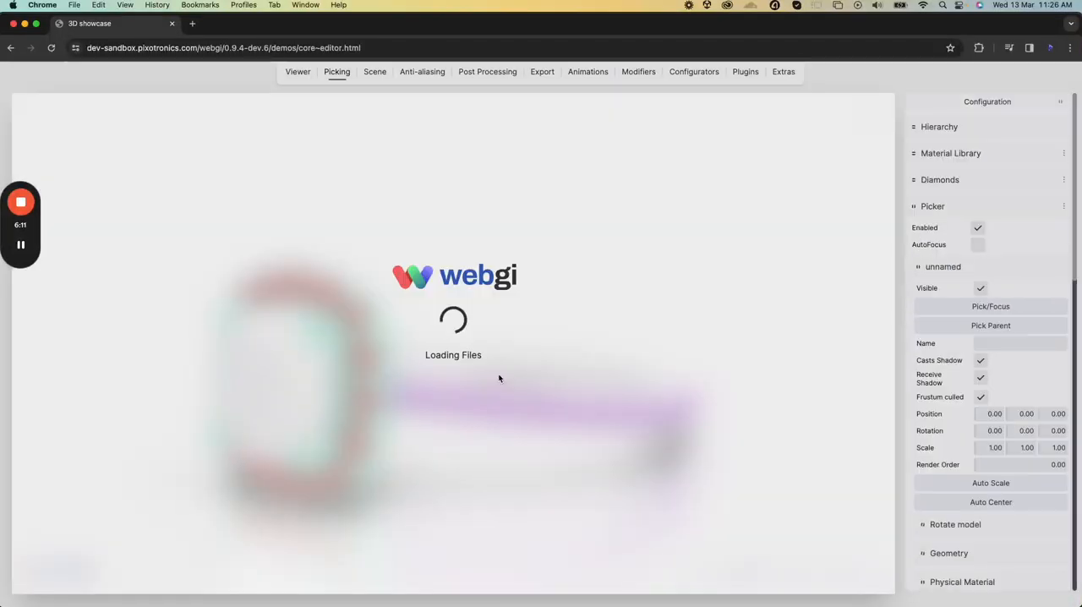
key("super+space")
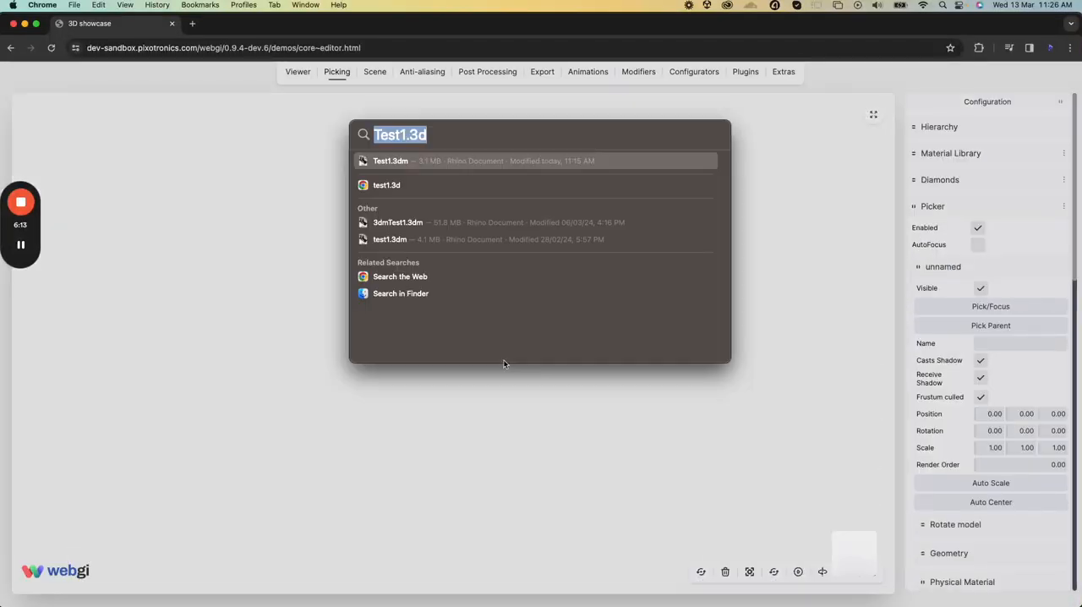
left_click_drag(367, 161, 272, 304)
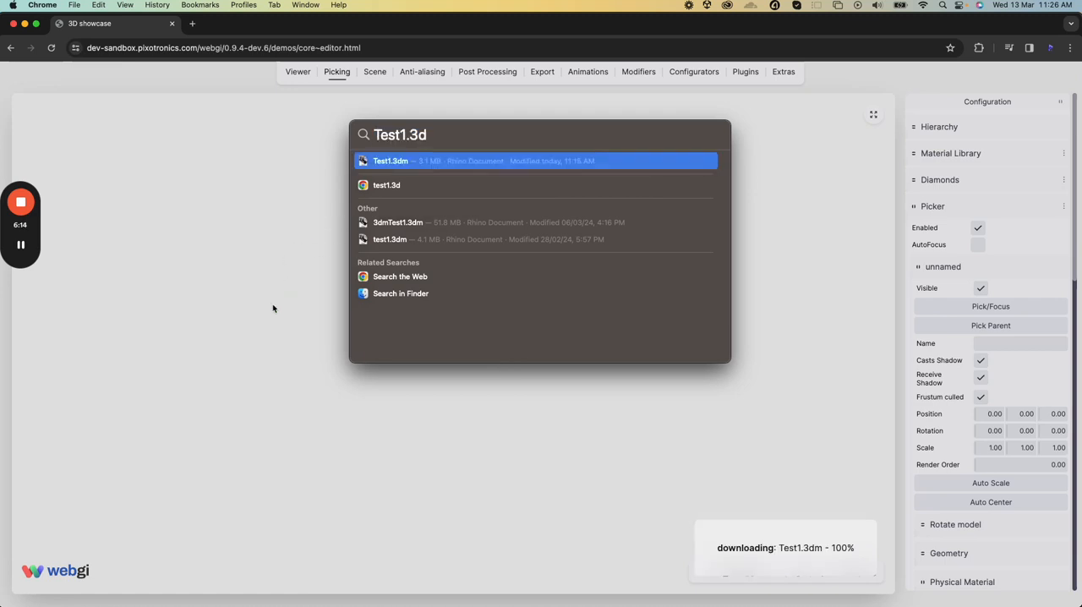
Pick one of the red side gems in the loaded ring and set its Layer 01 material colour to red 0xd92d2d
left_click(434, 485)
left_click_drag(435, 484, 476, 369)
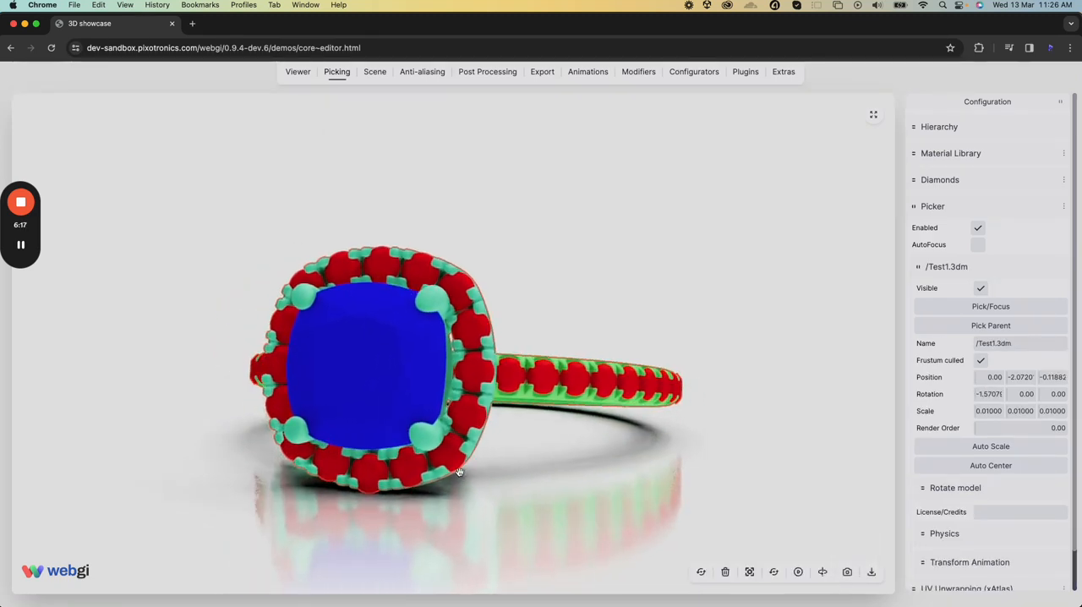
left_click(476, 368)
left_click_drag(587, 429, 560, 433)
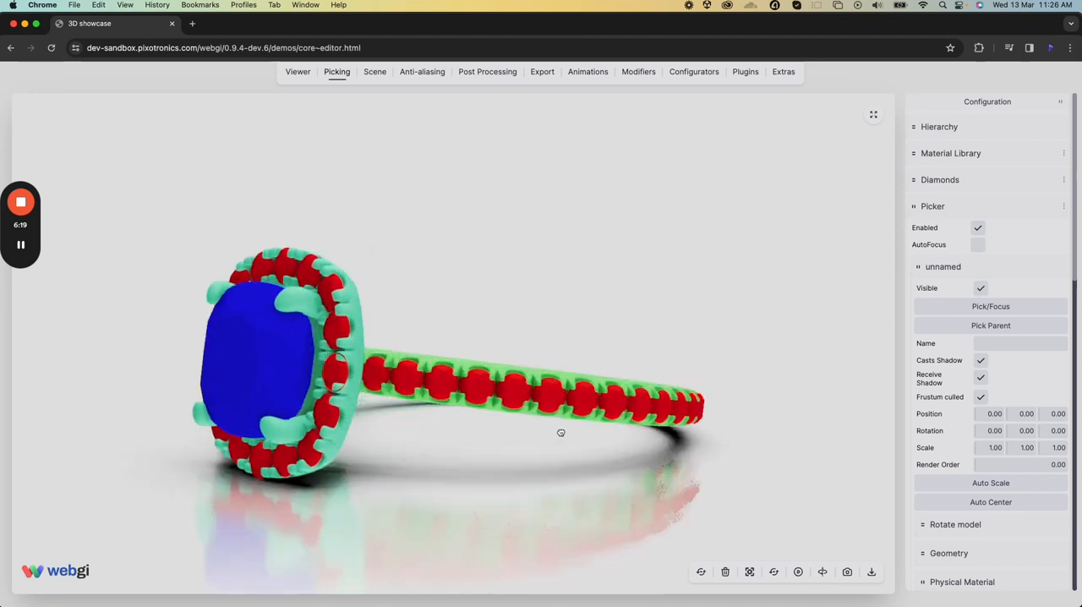
scroll(960, 447, "down", 5)
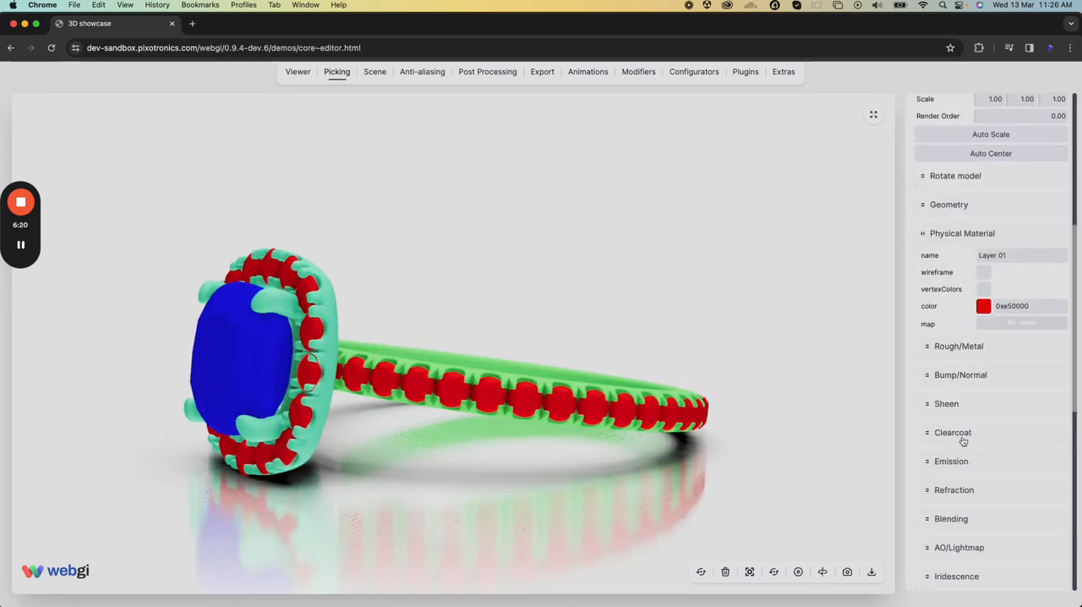
left_click(983, 306)
left_click(1027, 323)
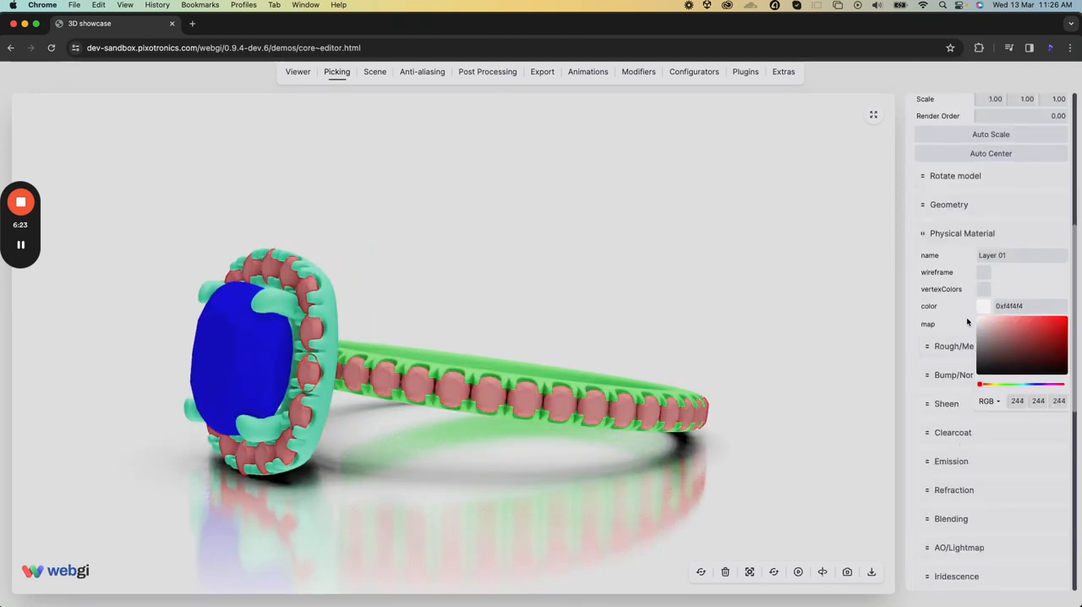
mouse_move(1029, 325)
left_mouse_down()
mouse_move(1054, 322)
mouse_move(974, 320)
mouse_move(1049, 324)
left_mouse_up()
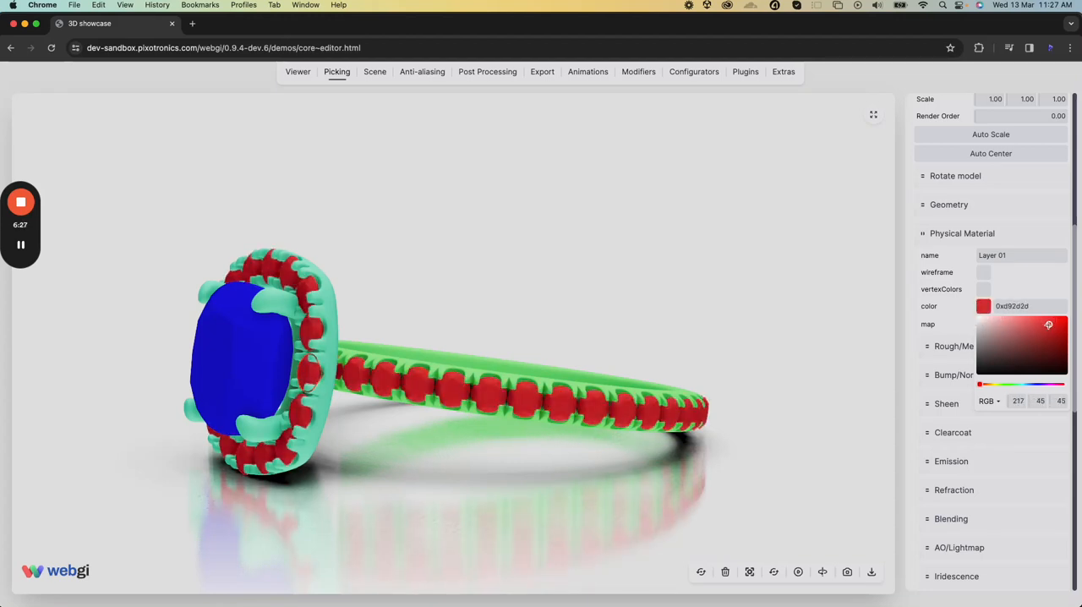
Convert the picked gem and all meshes sharing its Layer 01 material to diamonds, using cache key 1 and the default cache size
scroll(954, 249, "up", 5)
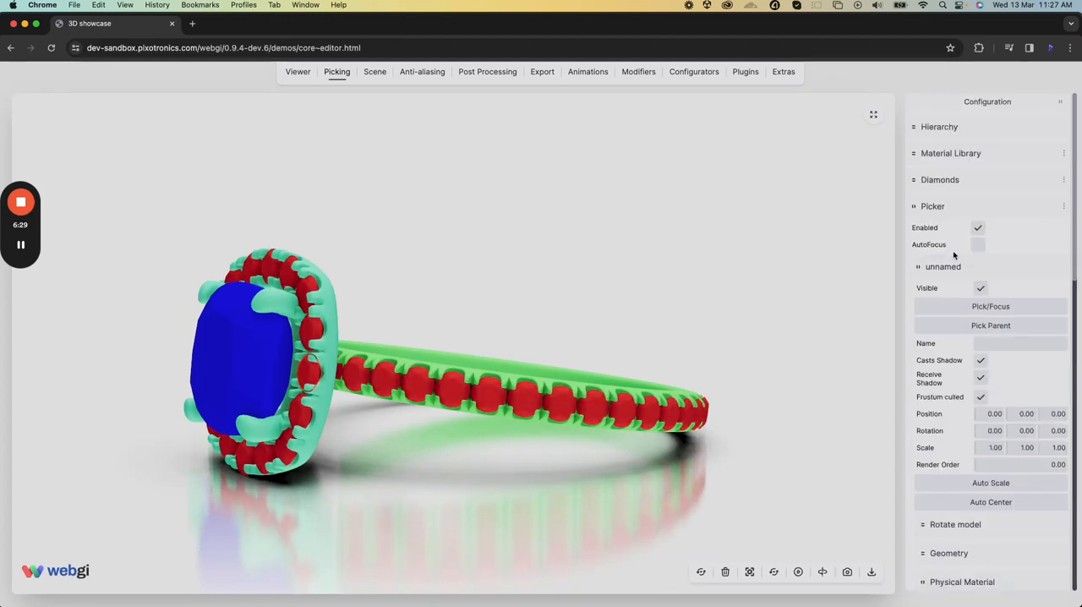
left_click(957, 179)
left_click(978, 277)
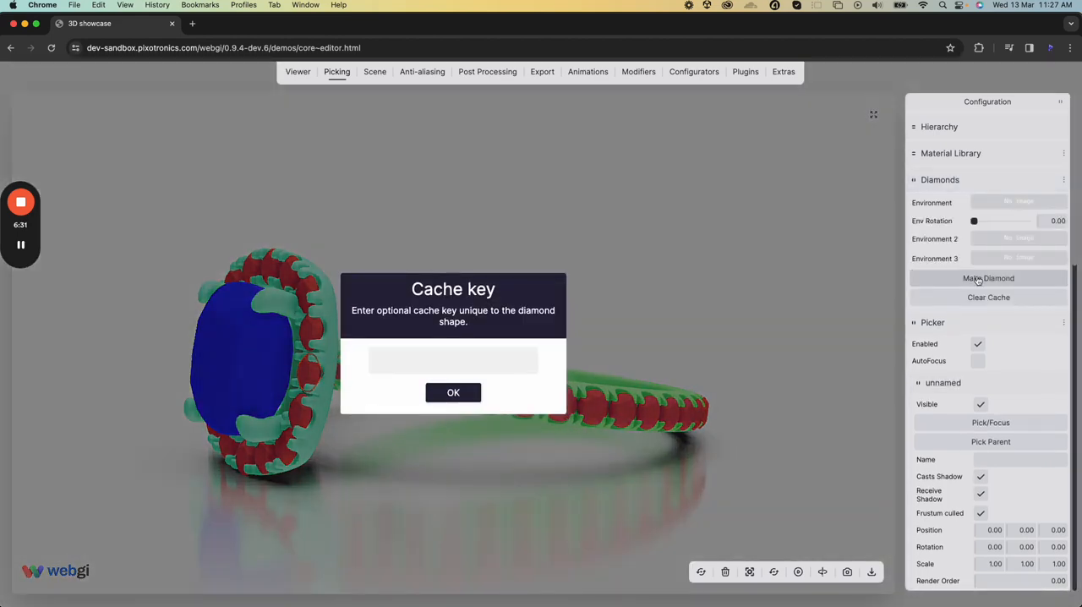
type("1")
key("Return")
key("Return")
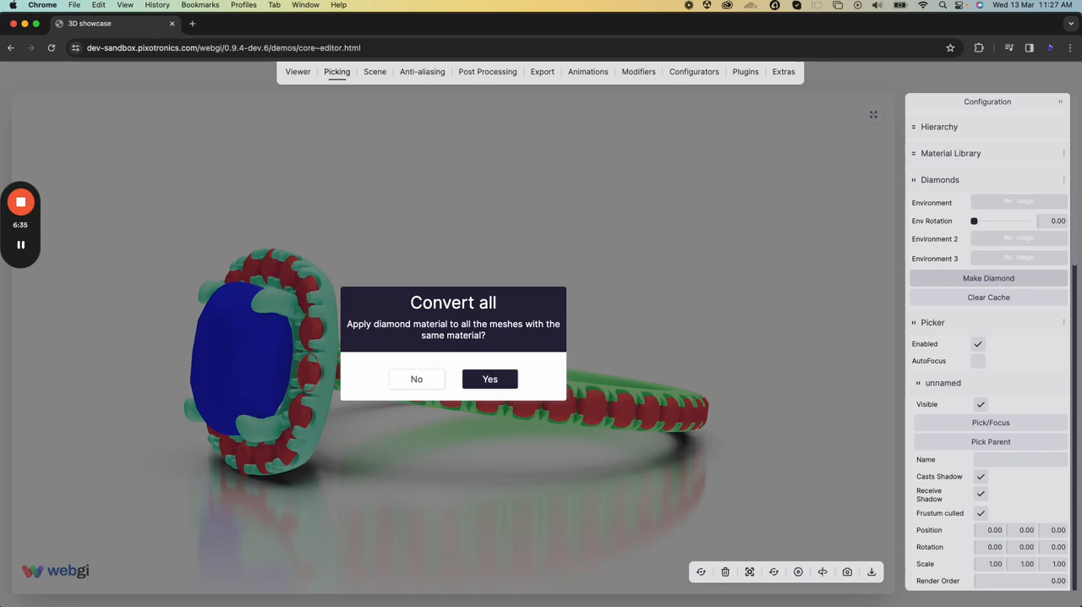
key("Return")
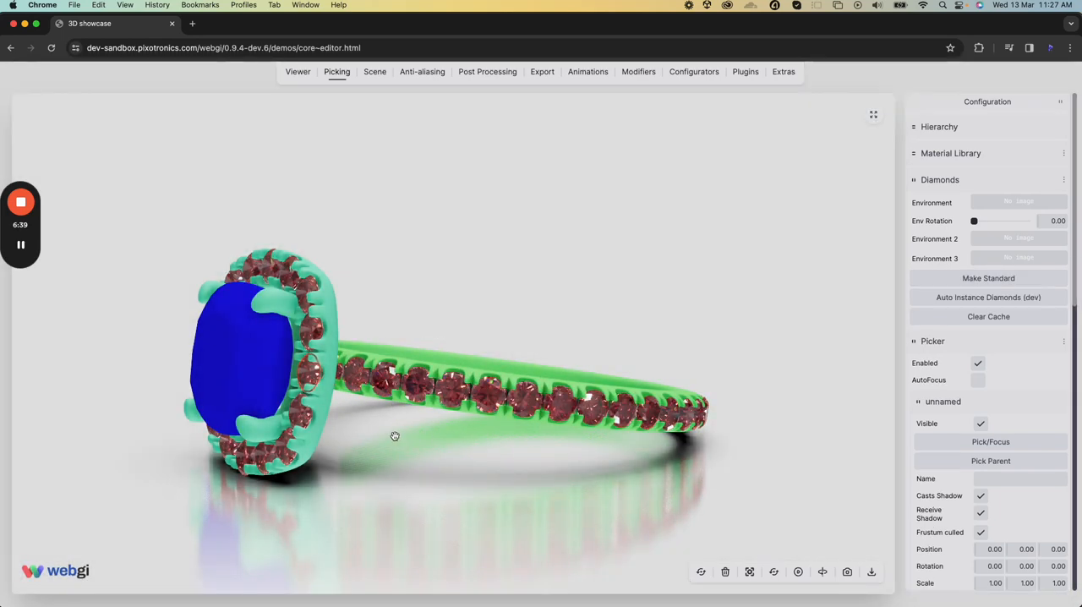
Pick a diamond on the band and set its Layer 01 diamond material colour to white 0xffffff
left_click_drag(395, 436, 459, 434)
left_click(459, 444)
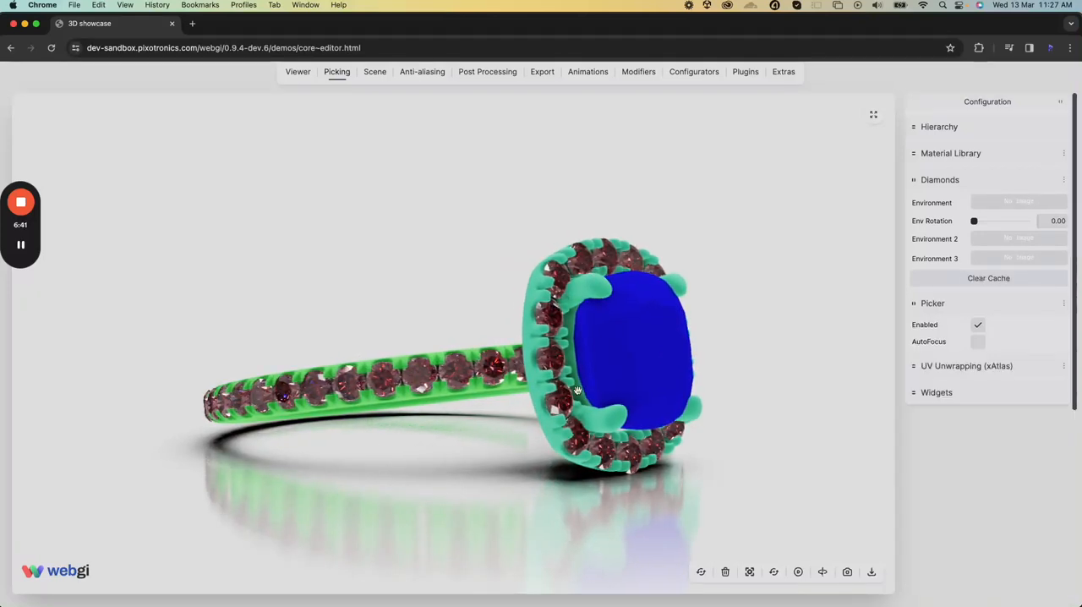
left_click(452, 373)
scroll(972, 372, "down", 8)
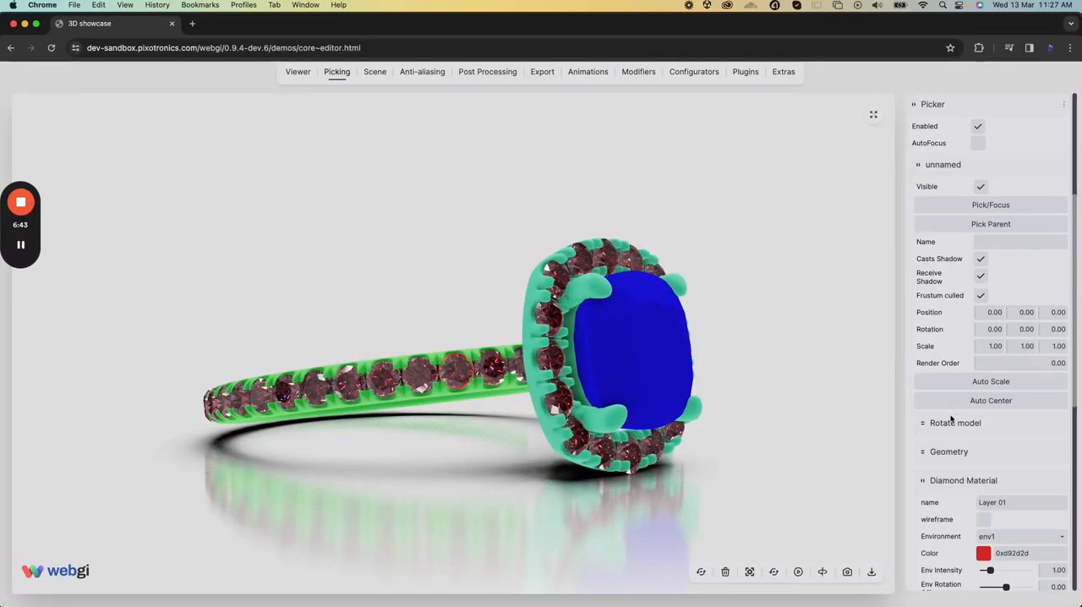
left_click(983, 350)
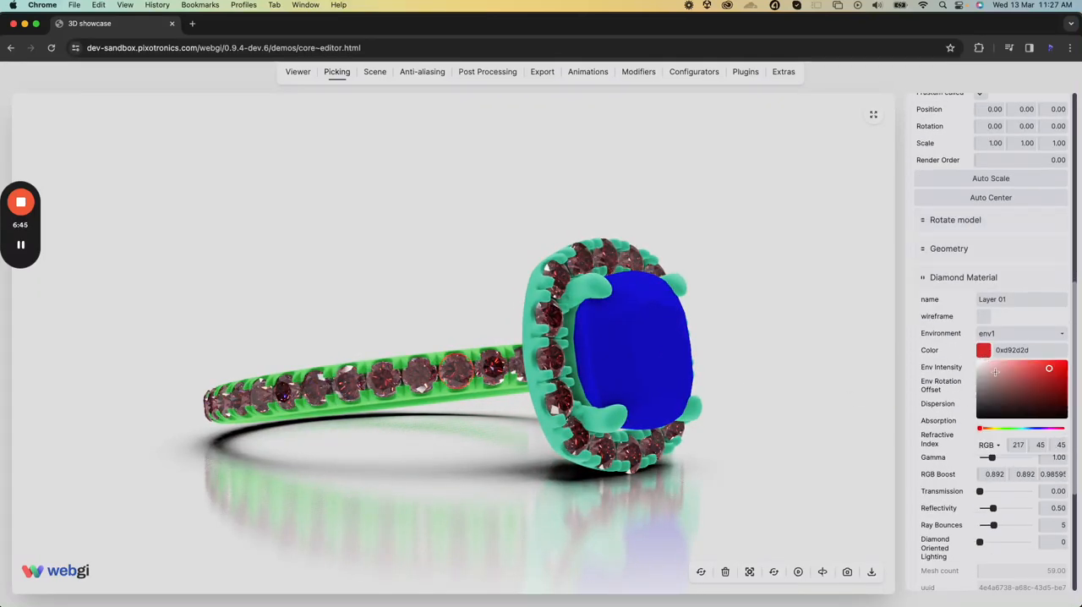
left_click(945, 380)
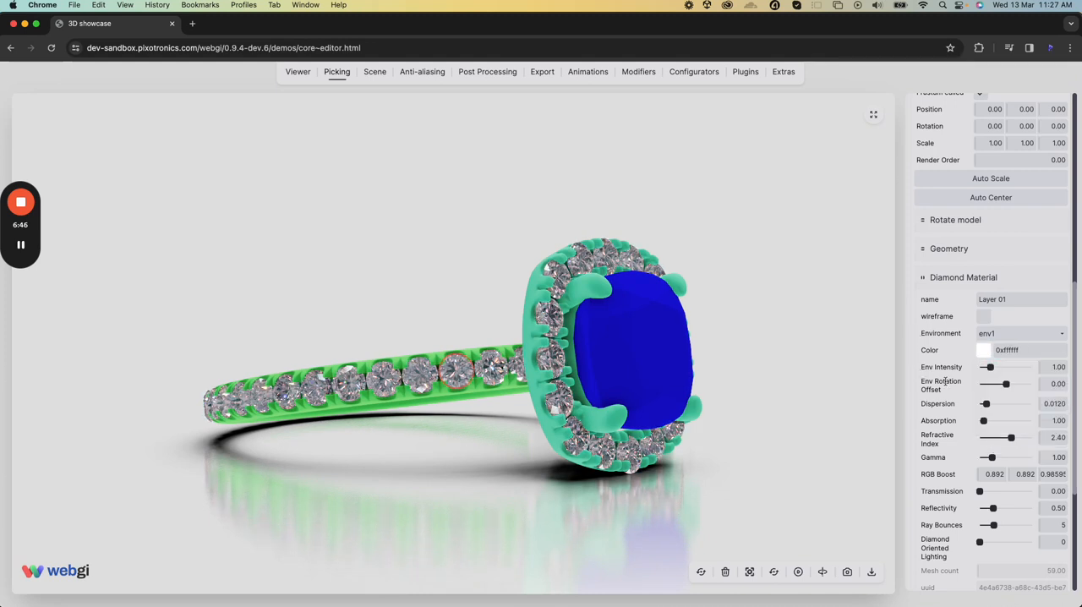
mouse_move(986, 368)
left_mouse_down()
mouse_move(1000, 370)
mouse_move(989, 370)
left_mouse_up()
Pick the blue centre stone and convert it to a diamond with cache key 2 and cache size 512
left_click_drag(705, 423, 623, 444)
left_click(474, 357)
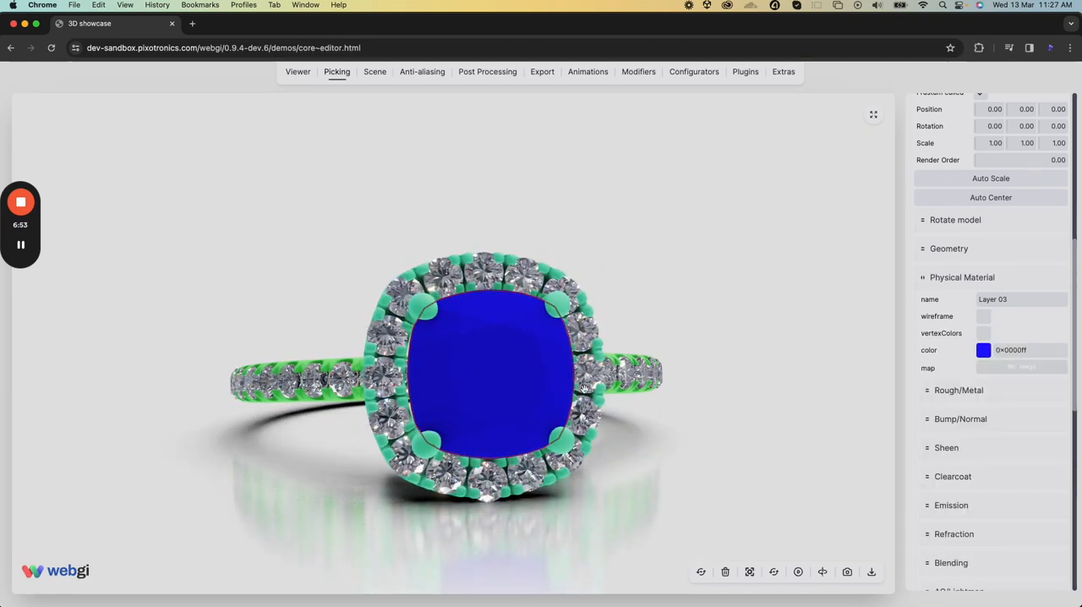
left_click_drag(584, 388, 512, 385)
scroll(1012, 247, "down", 1)
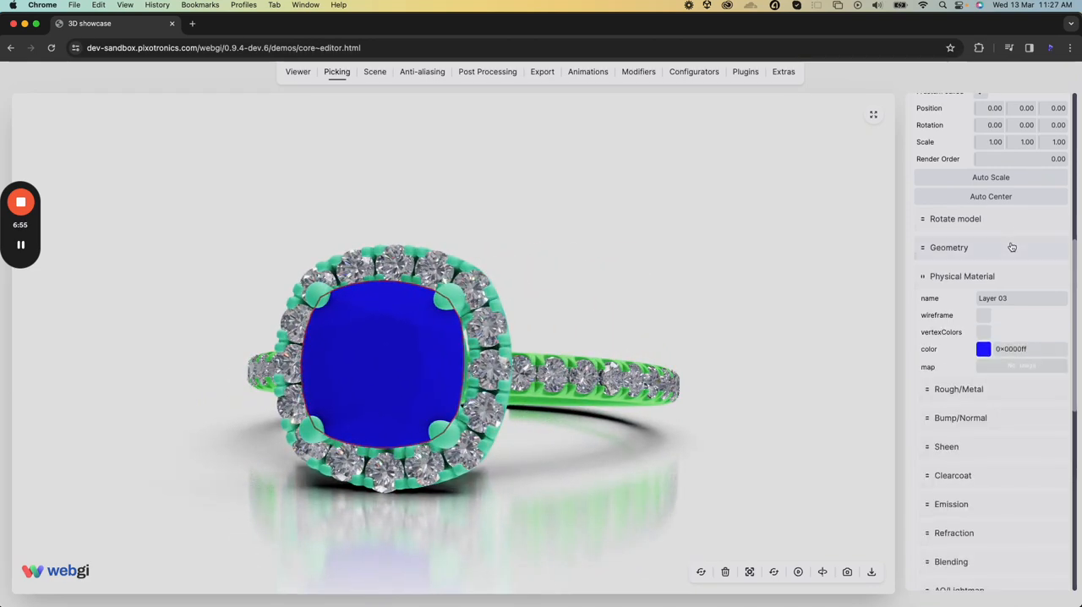
scroll(1005, 253, "up", 5)
left_click(973, 281)
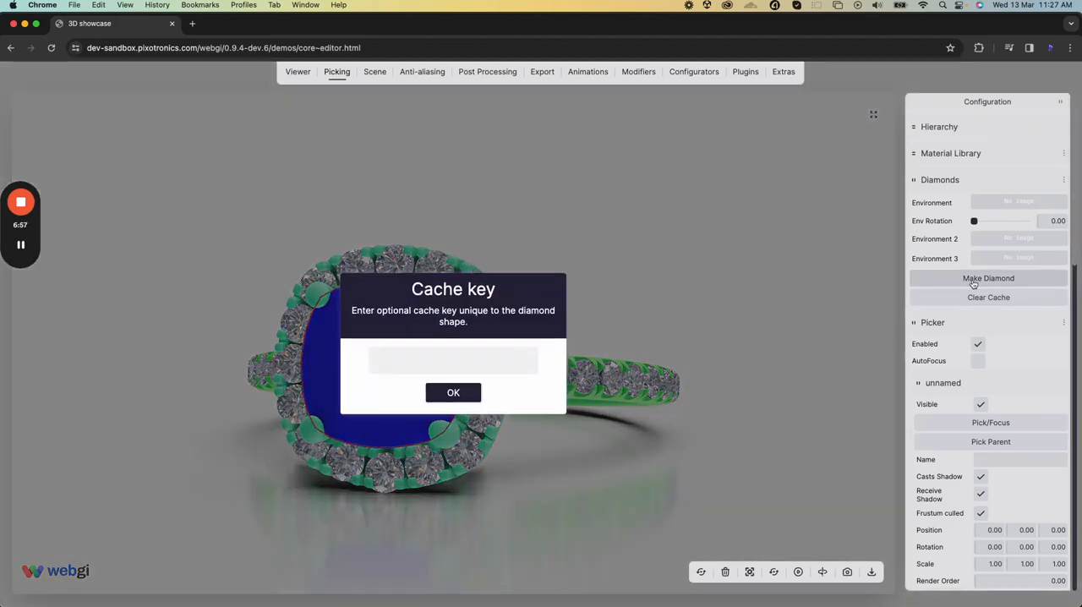
type("2")
key("Return")
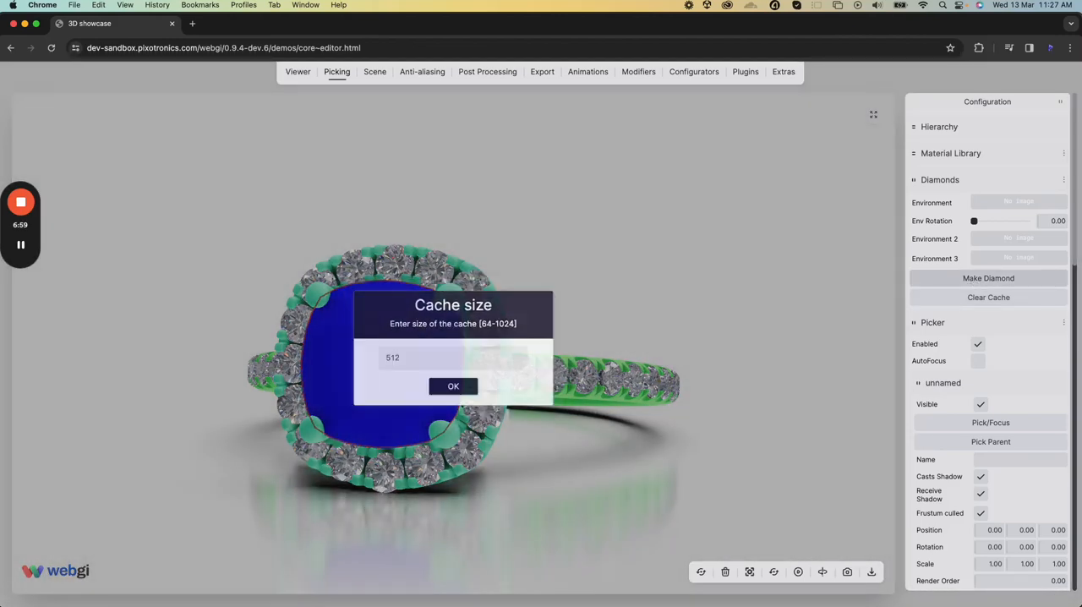
key("Return")
left_click_drag(565, 325, 642, 326)
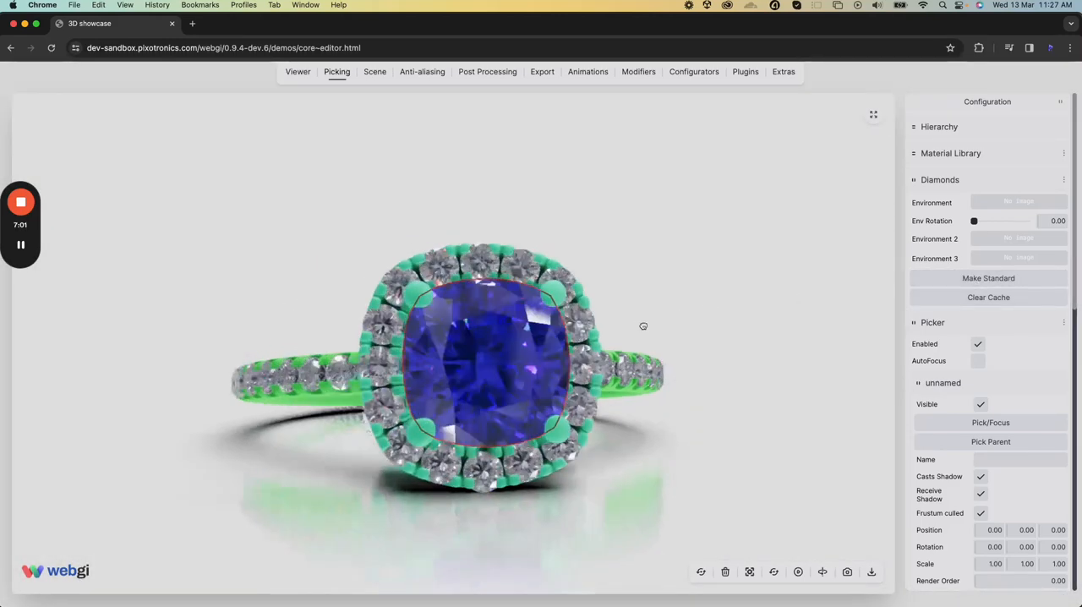
left_click_drag(635, 395, 366, 281)
Switch to Rhino, move the centre stone to Layer 01 and deselect it
key("super+Tab")
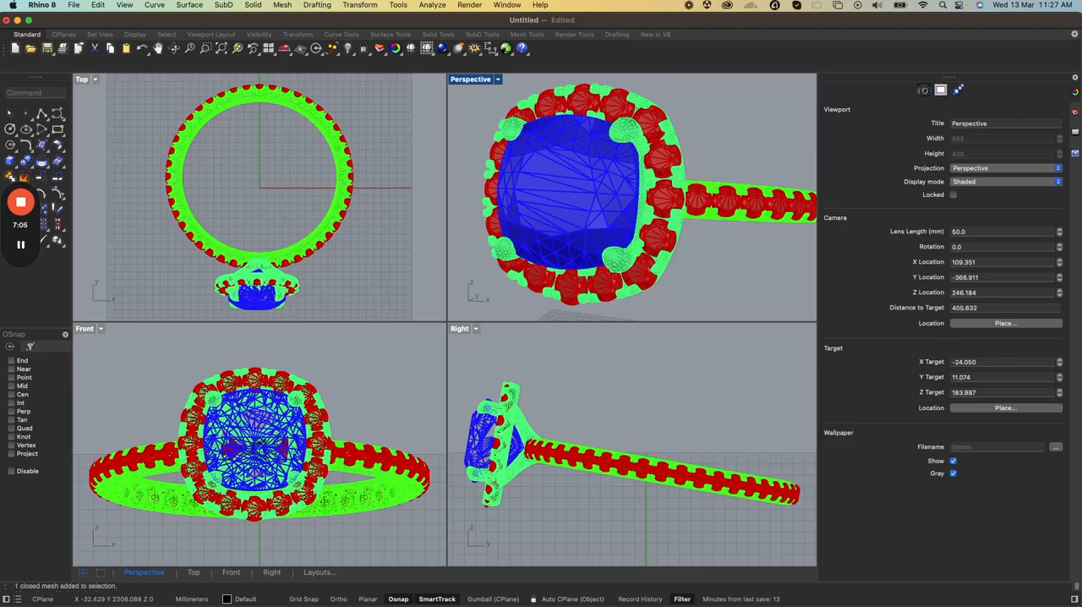
left_click(588, 218)
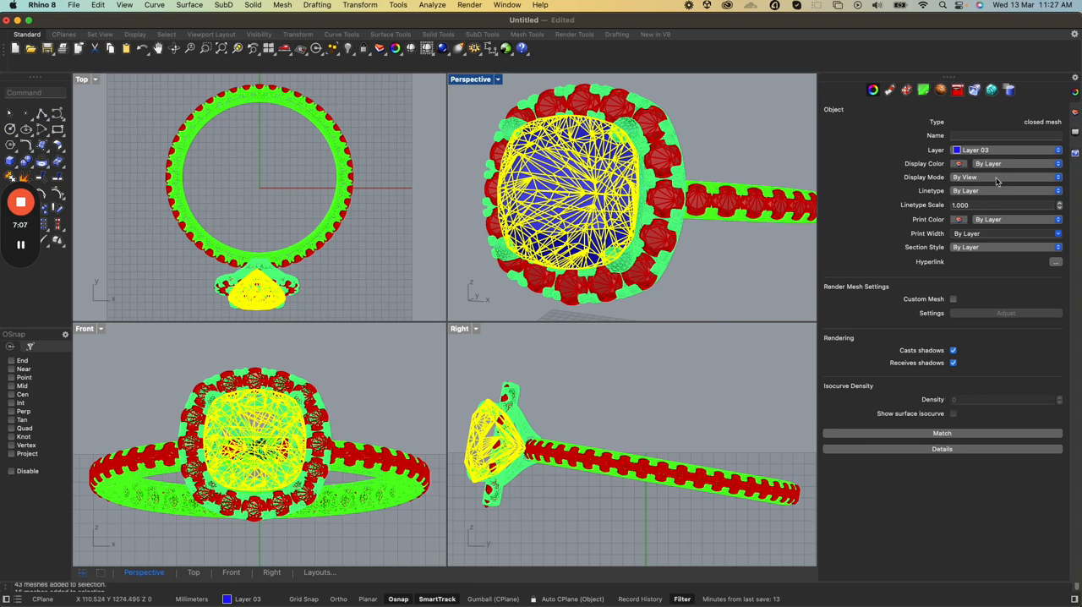
left_click(1021, 153)
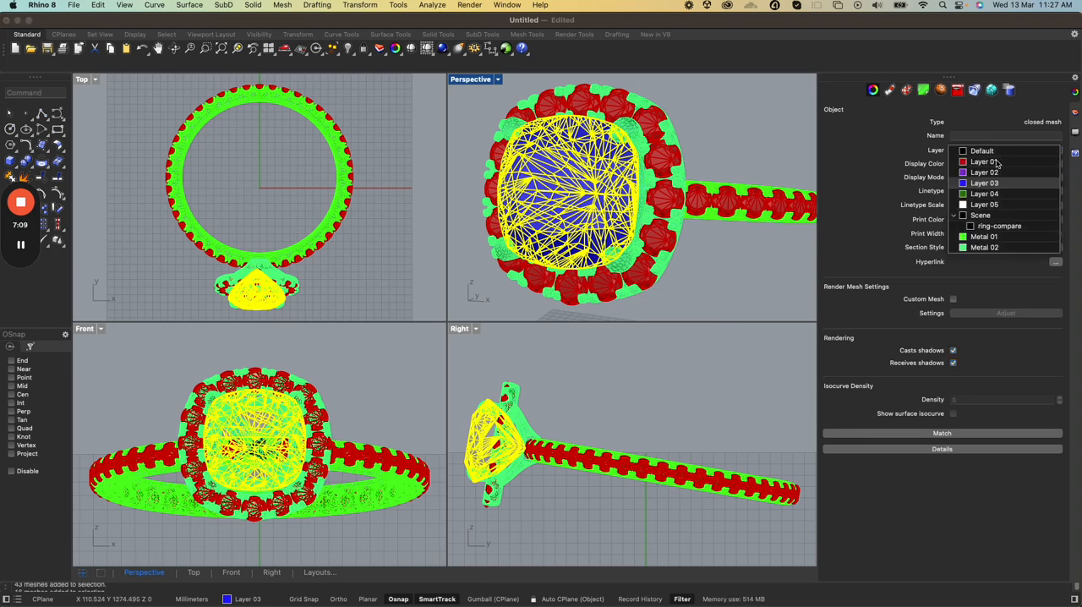
left_click(984, 161)
left_click(716, 255)
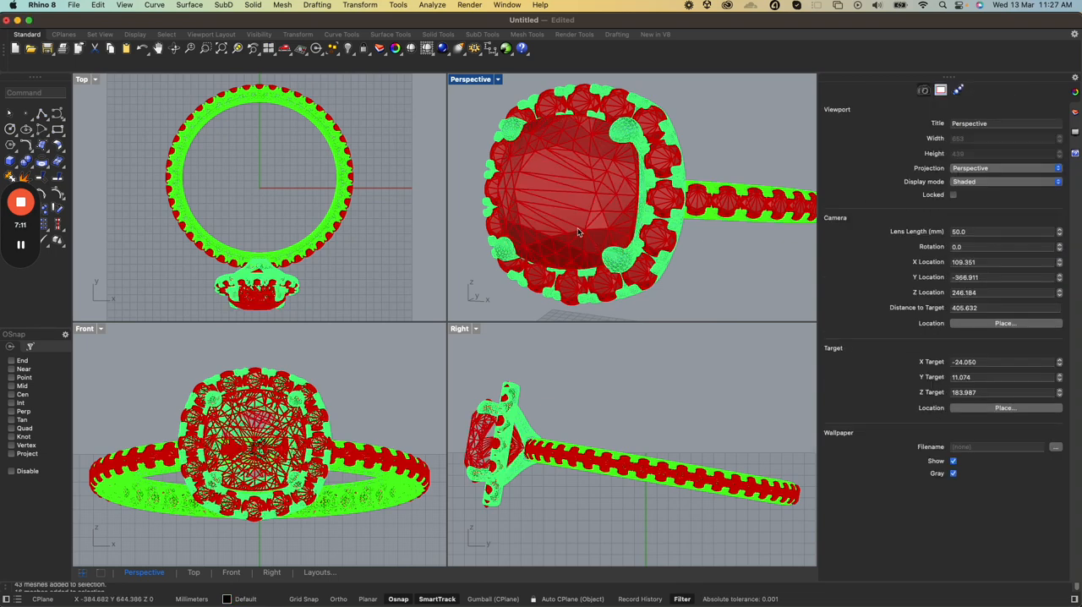
Export the model to Downloads as Test1 in the Rhino 8 3D Models (3dm) format, replacing the existing file
left_click(71, 6)
left_click(85, 225)
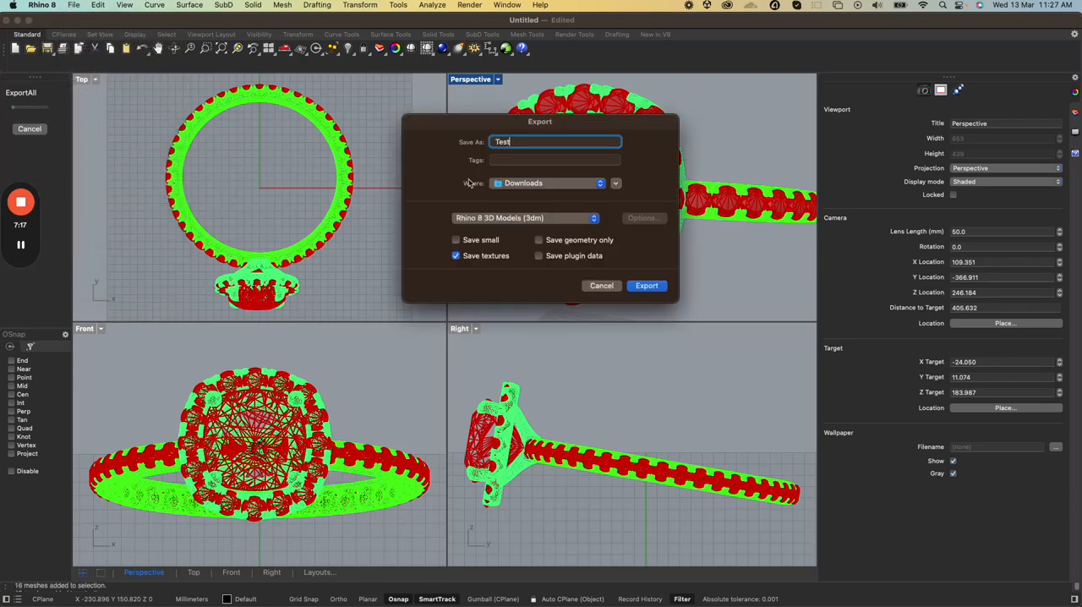
left_click(646, 286)
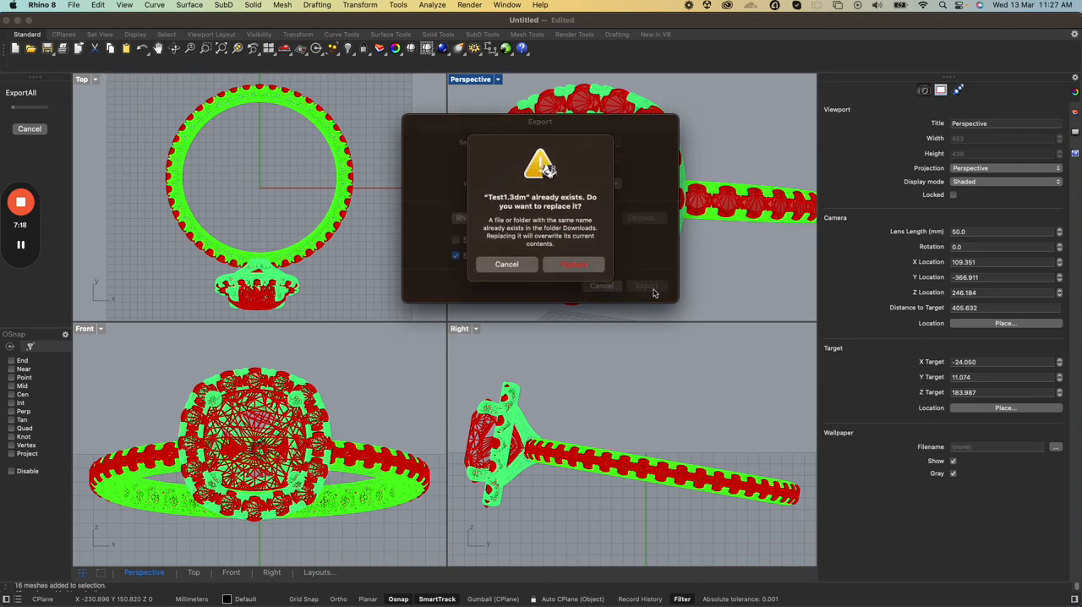
left_click(572, 267)
Switch back to the webgi editor in Chrome, clear its scene and load the re-exported Test1.3dm file
key("ctrl+Up")
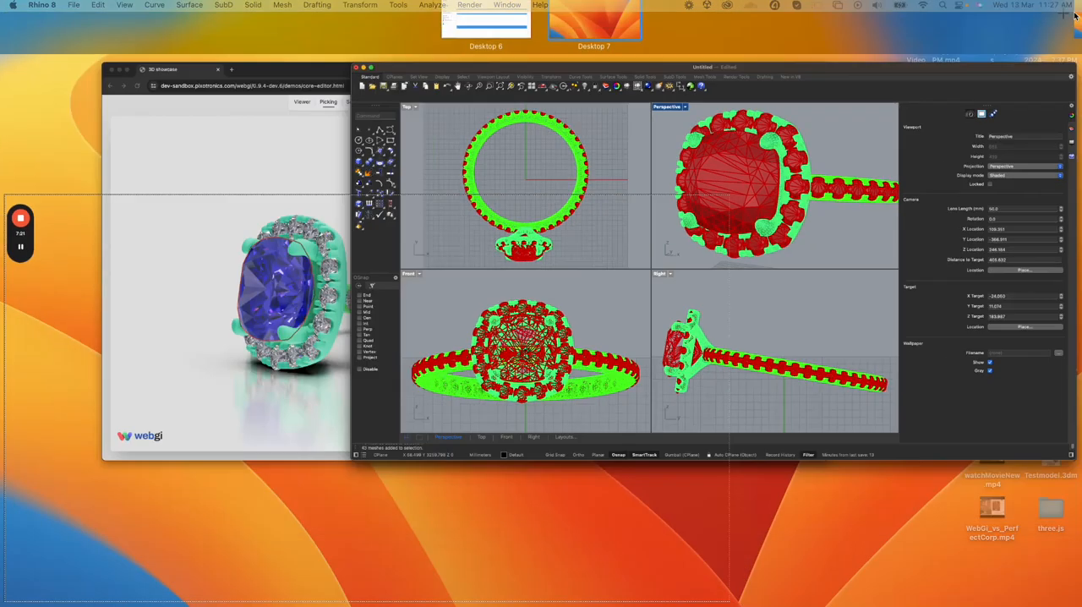
left_click(403, 314)
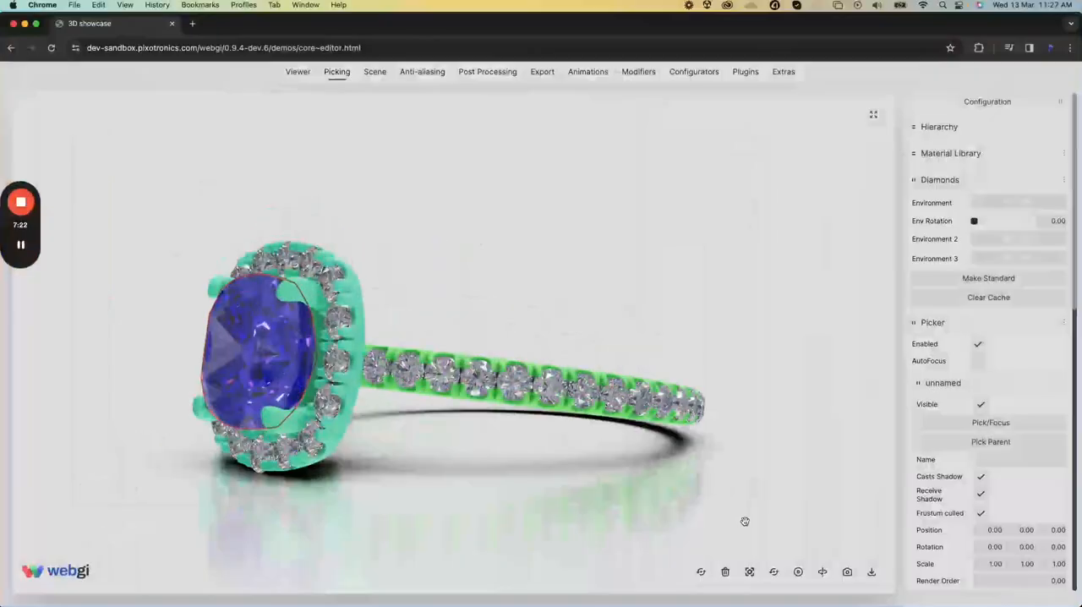
left_click(725, 572)
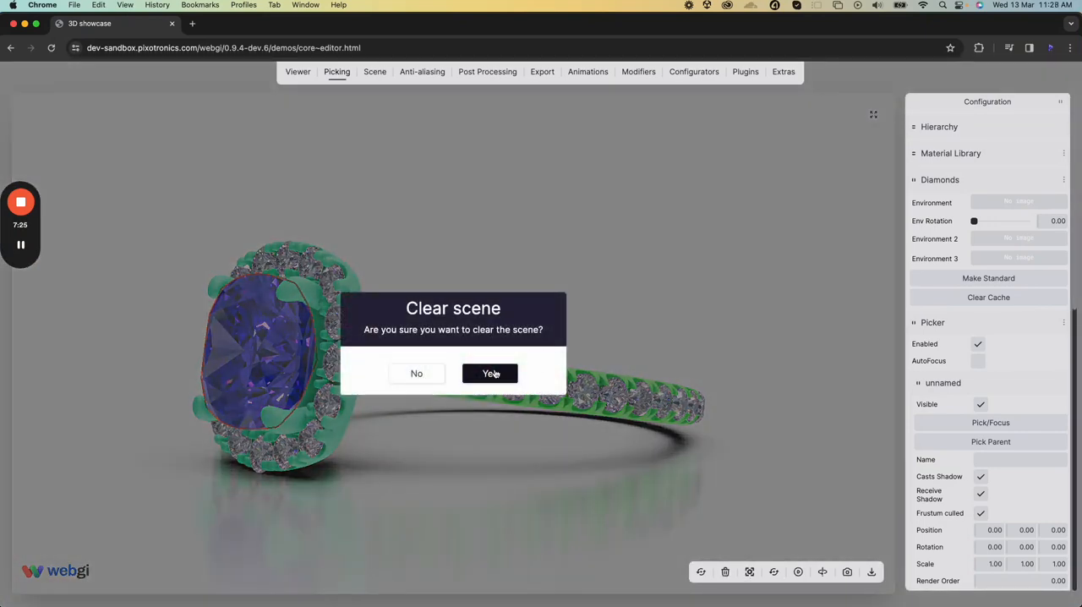
left_click(490, 372)
key("super+space")
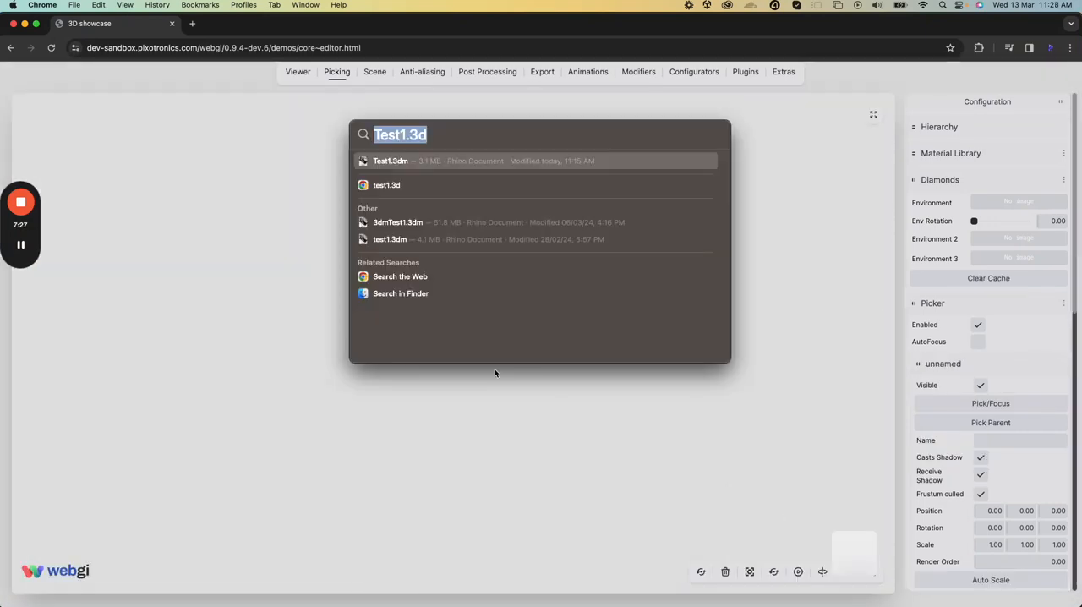
left_click_drag(367, 166, 253, 261)
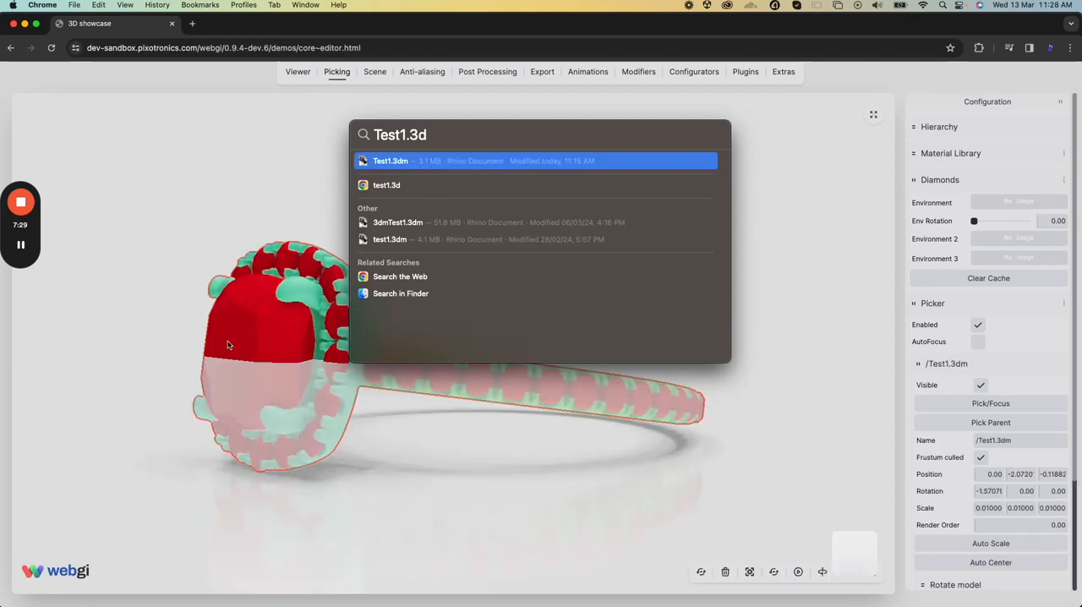
left_click(116, 326)
Pick a halo gem, convert all meshes sharing its material to diamonds without a cache key, and deselect it
left_click_drag(116, 327, 478, 343)
left_click(461, 339)
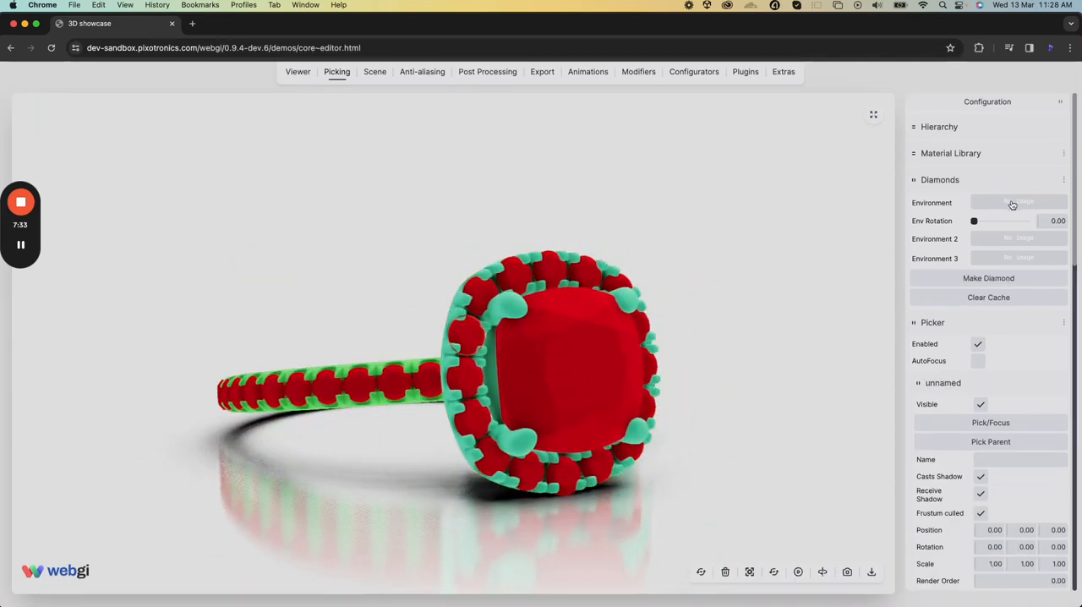
left_click(973, 281)
key("Return")
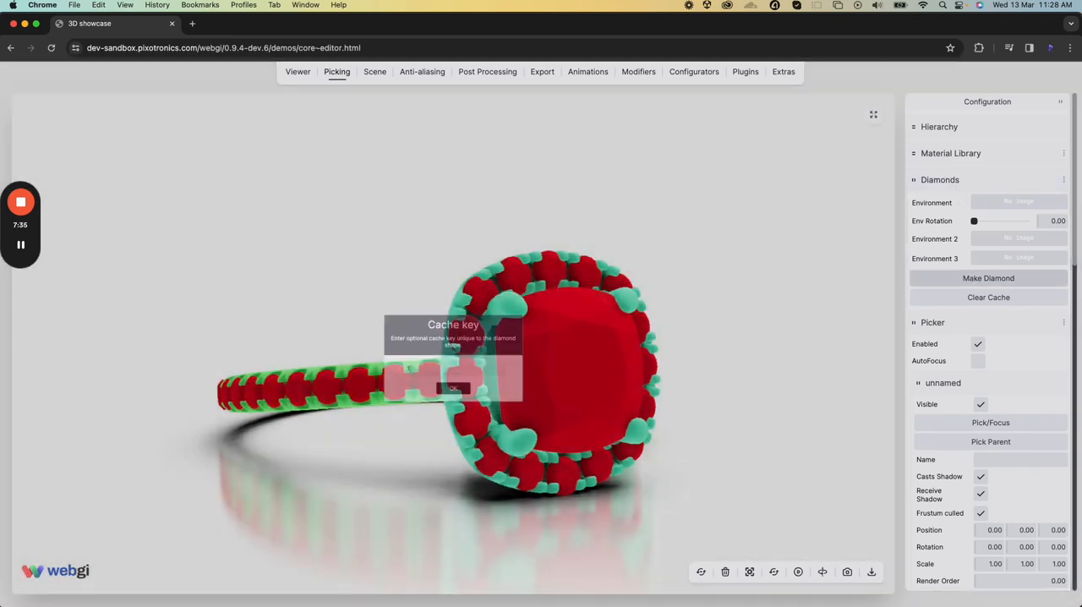
key("Return")
key("Return")
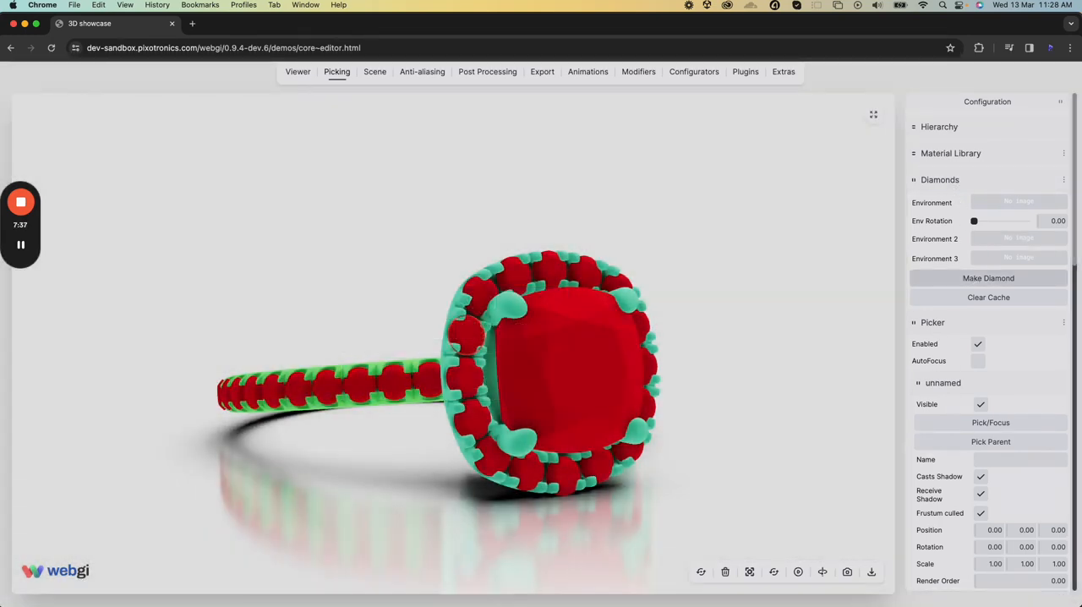
left_click(691, 251)
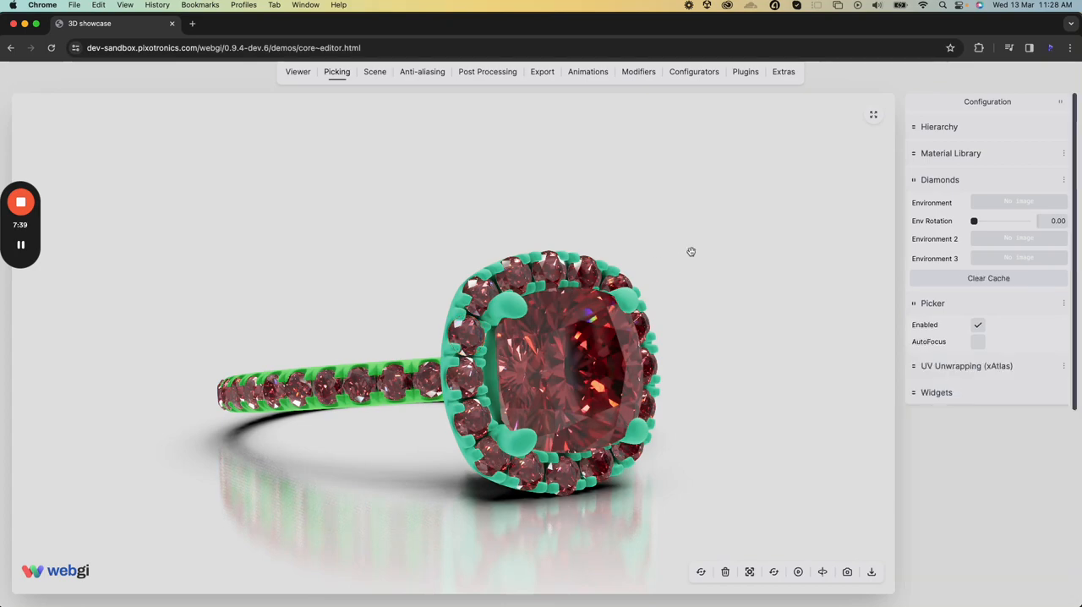
Examine the diamond rendering of the centre stone, halo gems and band gems up close and from several angles
left_click_drag(752, 258, 695, 284)
scroll(694, 292, "up", 5)
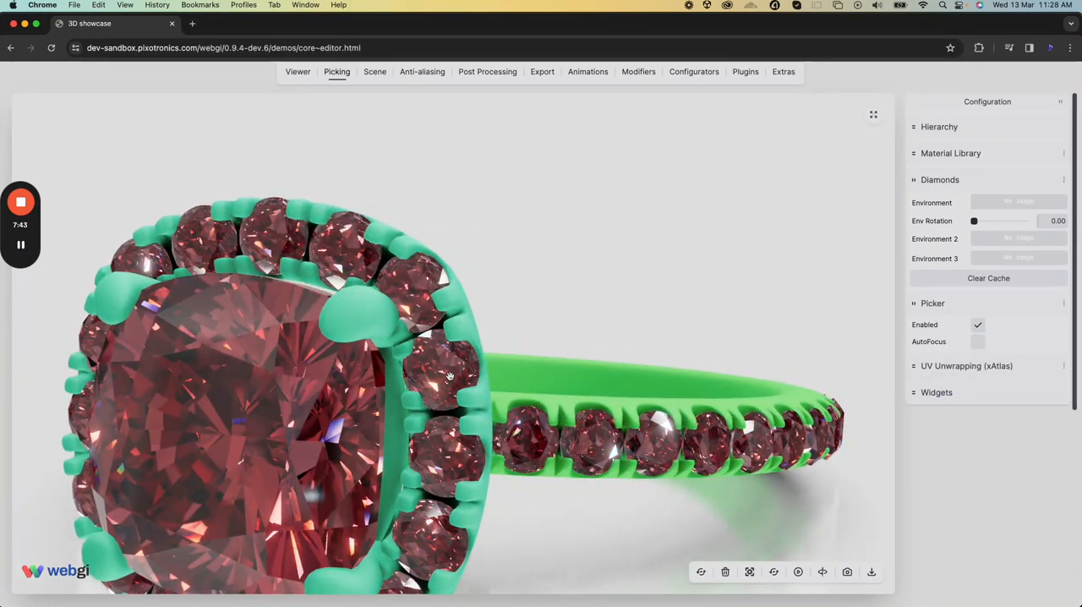
left_click_drag(449, 376, 572, 423)
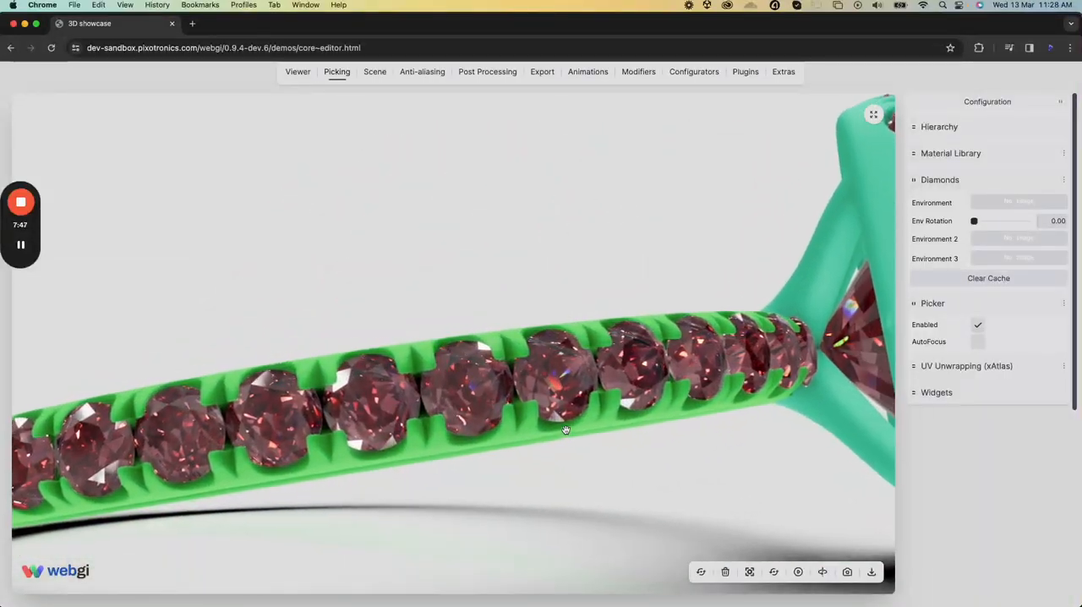
scroll(565, 430, "down", 4)
left_click_drag(644, 435, 617, 425)
scroll(628, 422, "down", 4)
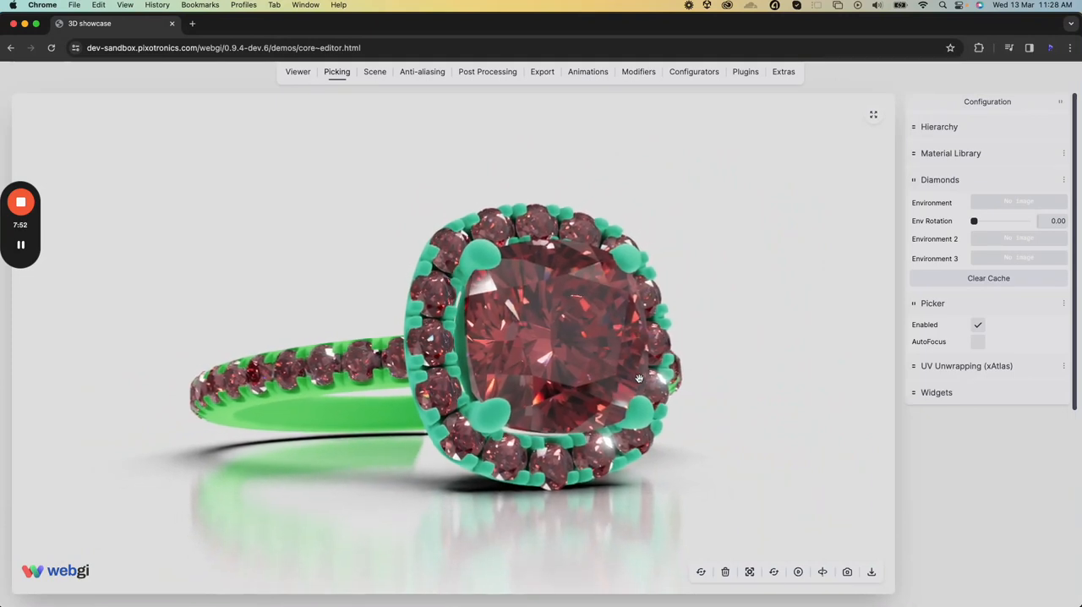
left_click_drag(528, 371, 200, 388)
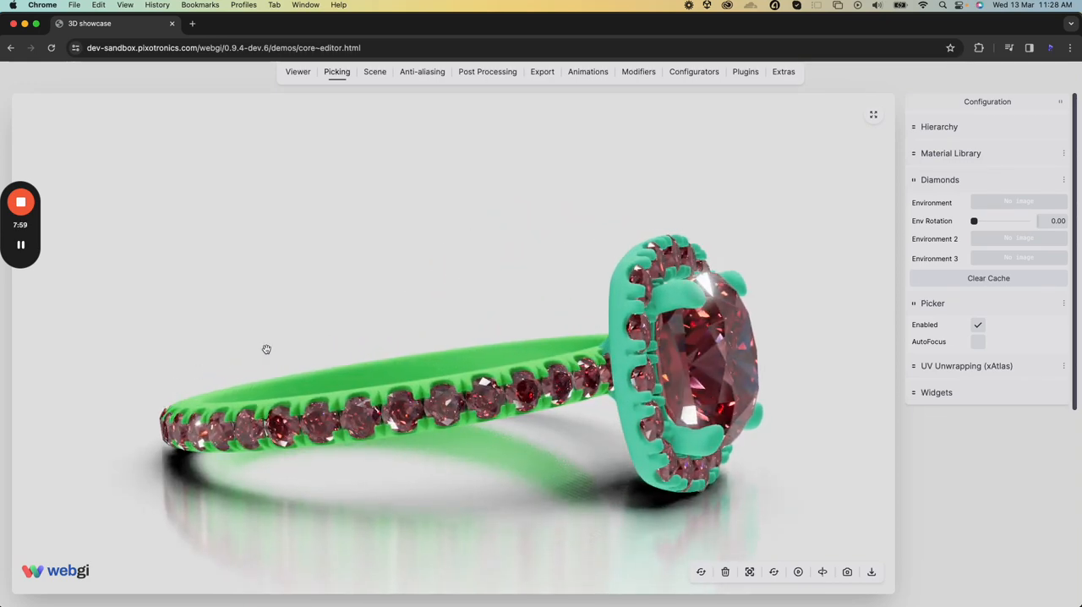
left_click_drag(567, 430, 491, 431)
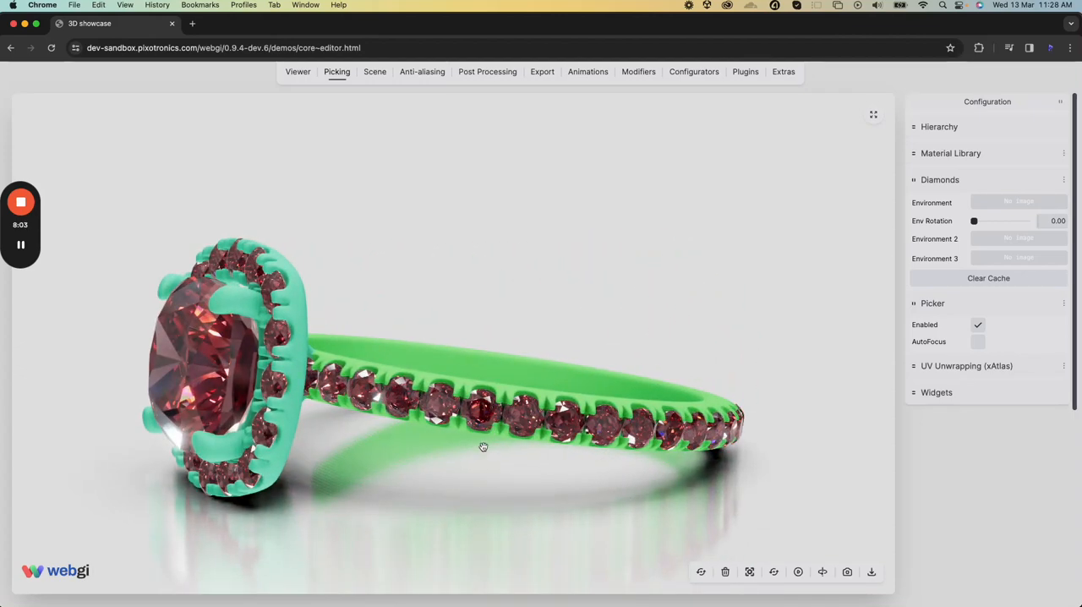
left_click_drag(393, 452, 437, 444)
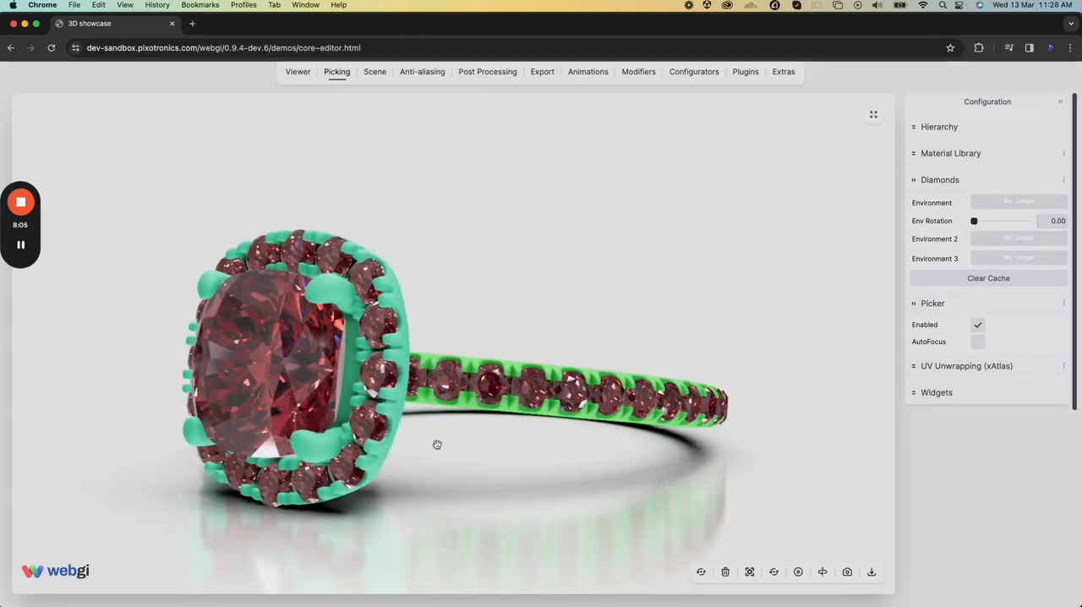
left_click_drag(240, 364, 527, 385)
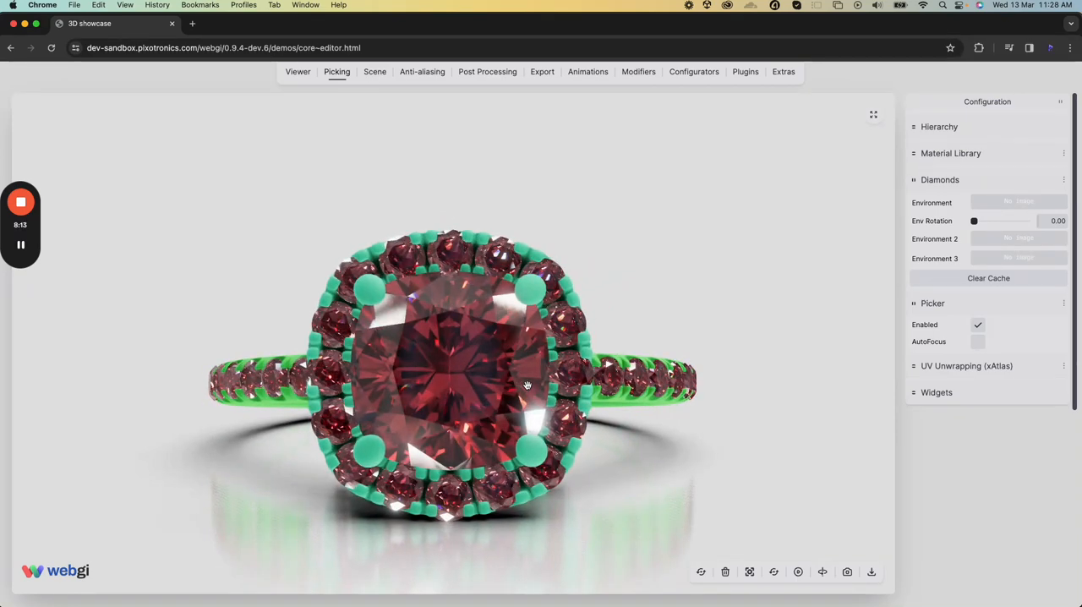